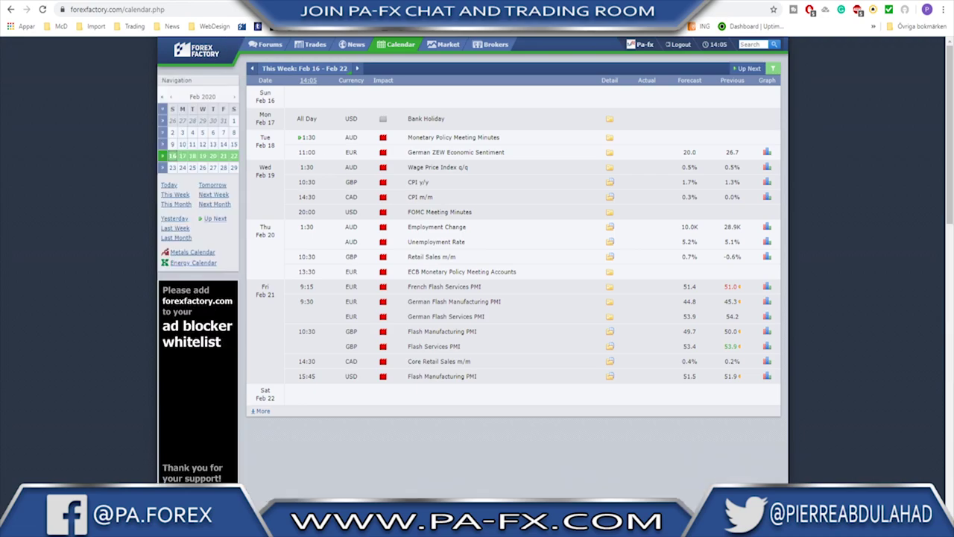
- Switch from the economic calendar to the TradingView U.S. Dollar Currency Index chart and set it to the weekly timeframe
{"action": "left_click", "coordinate": [65, 1]}
{"action": "left_click", "coordinate": [176, 46]}
{"action": "scroll", "coordinate": [618, 335], "scroll_direction": "up", "scroll_amount": 5}
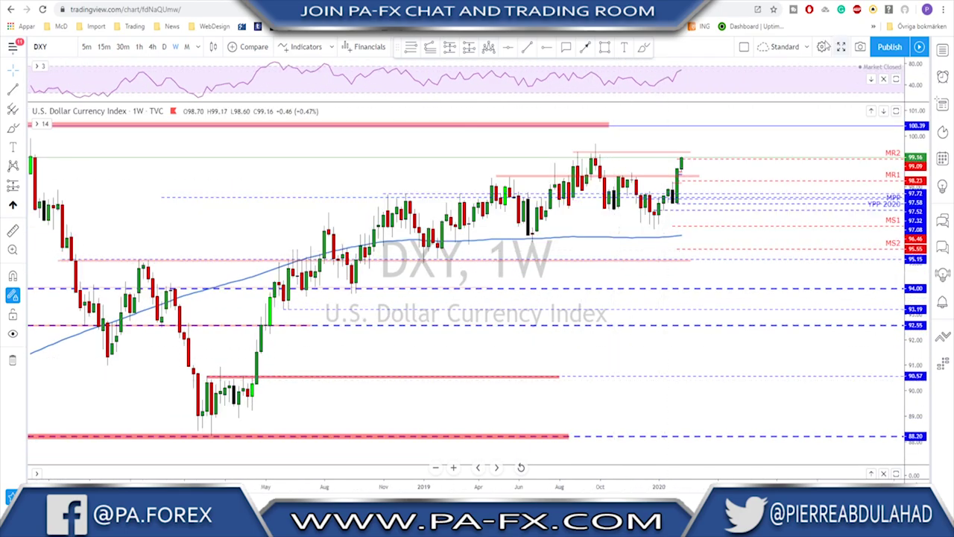
- Circle the late November 2019 highs on the weekly DXY chart with the Brush and delete the circle
{"action": "left_click", "coordinate": [644, 48]}
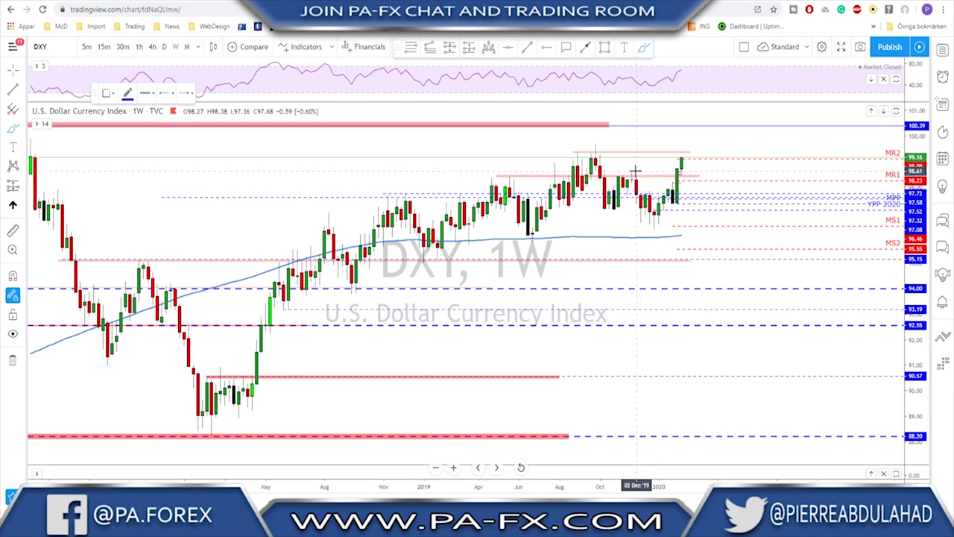
{"action": "mouse_move", "coordinate": [635, 171]}
{"action": "left_mouse_down"}
{"action": "mouse_move", "coordinate": [619, 177]}
{"action": "mouse_move", "coordinate": [639, 183]}
{"action": "mouse_move", "coordinate": [628, 170]}
{"action": "left_mouse_up"}
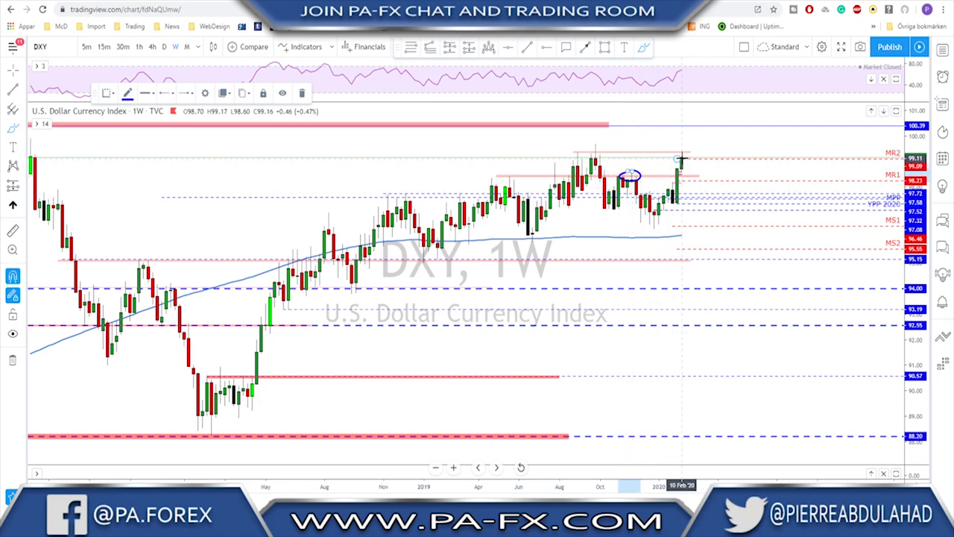
{"action": "key", "text": "Delete"}
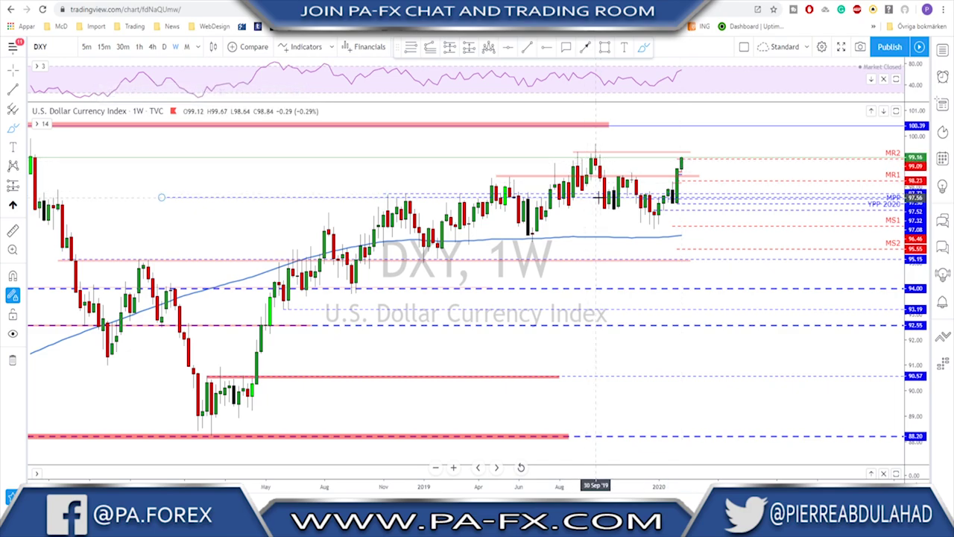
- Circle the 30 September 2019 peak on the weekly DXY chart with the Brush and delete the circle
{"action": "scroll", "coordinate": [614, 198], "scroll_direction": "down", "scroll_amount": 2}
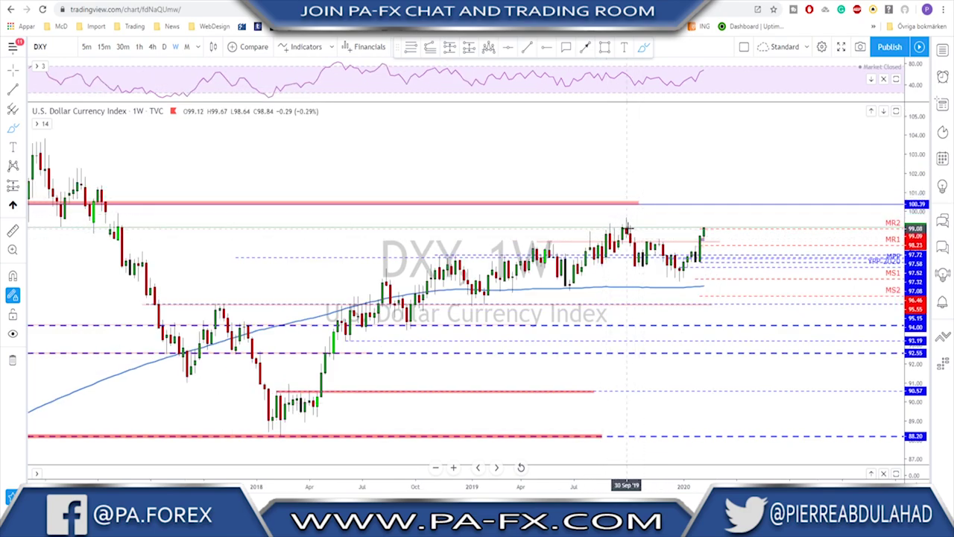
{"action": "scroll", "coordinate": [606, 231], "scroll_direction": "up", "scroll_amount": 1}
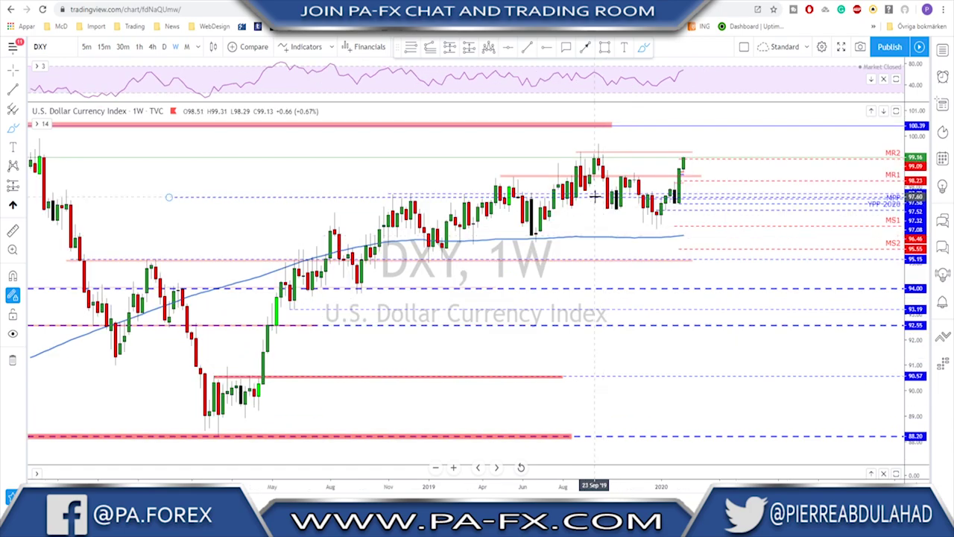
{"action": "left_click_drag", "start_coordinate": [601, 143], "coordinate": [600, 144]}
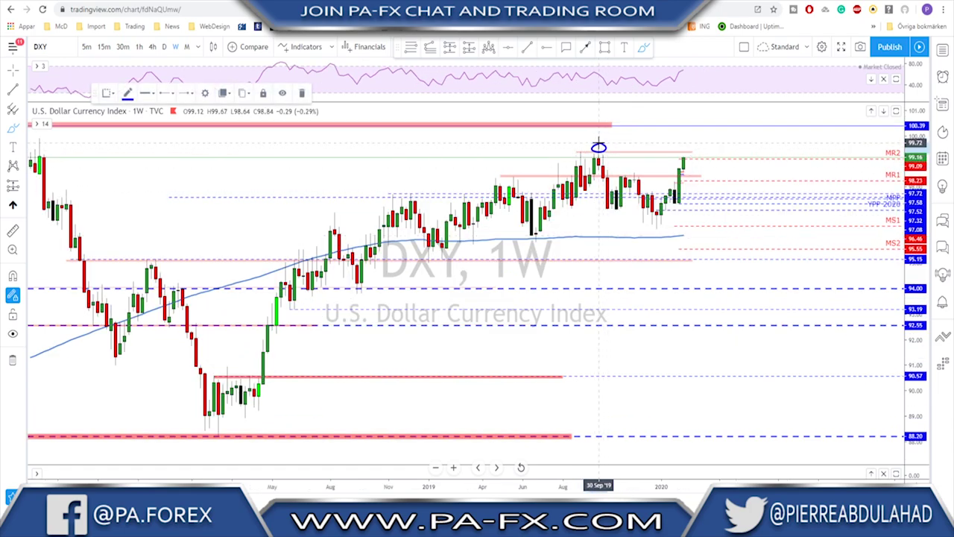
{"action": "left_click", "coordinate": [302, 92]}
- Circle the 2017 price gap just below the 100.39 resistance zone and delete the circle
{"action": "scroll", "coordinate": [284, 148], "scroll_direction": "down", "scroll_amount": 2}
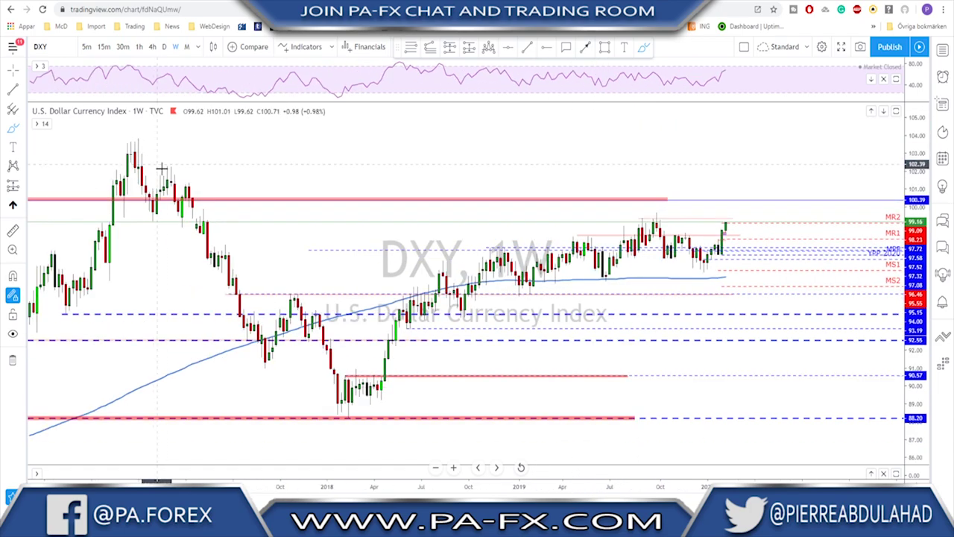
{"action": "left_click_drag", "start_coordinate": [194, 214], "coordinate": [193, 205]}
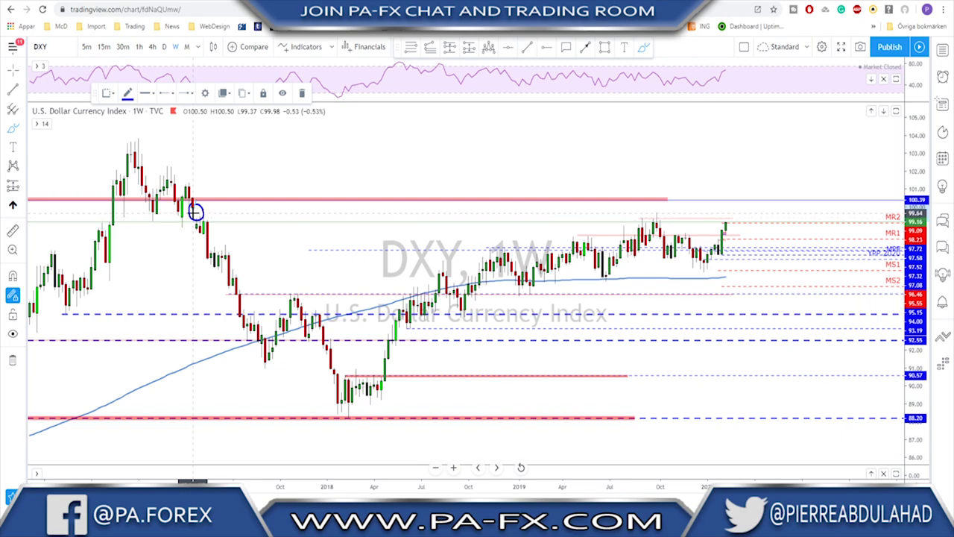
{"action": "key", "text": "Delete"}
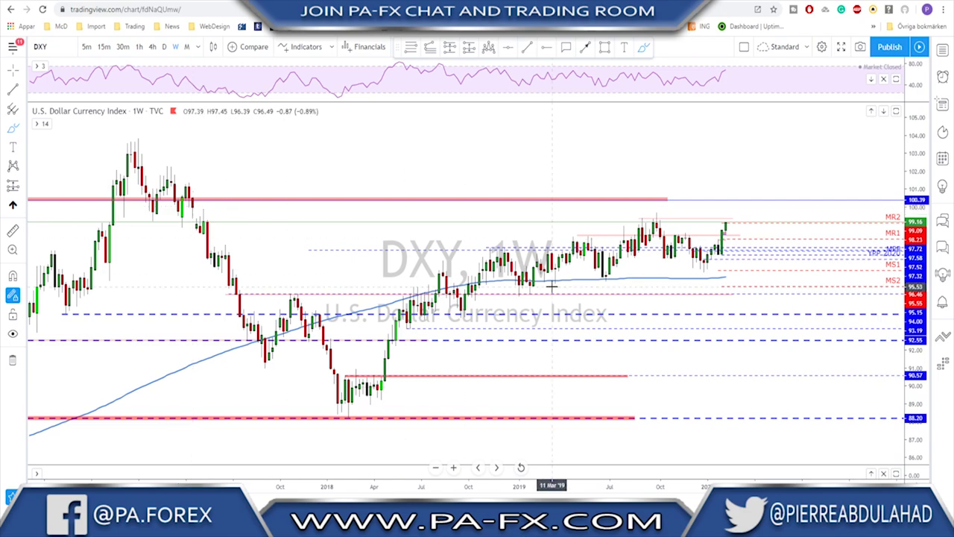
- On the daily DXY chart, trace the rise from the January 2020 low, circle the resistance near 99.40, and undo both strokes
{"action": "scroll", "coordinate": [392, 127], "scroll_direction": "up", "scroll_amount": 2}
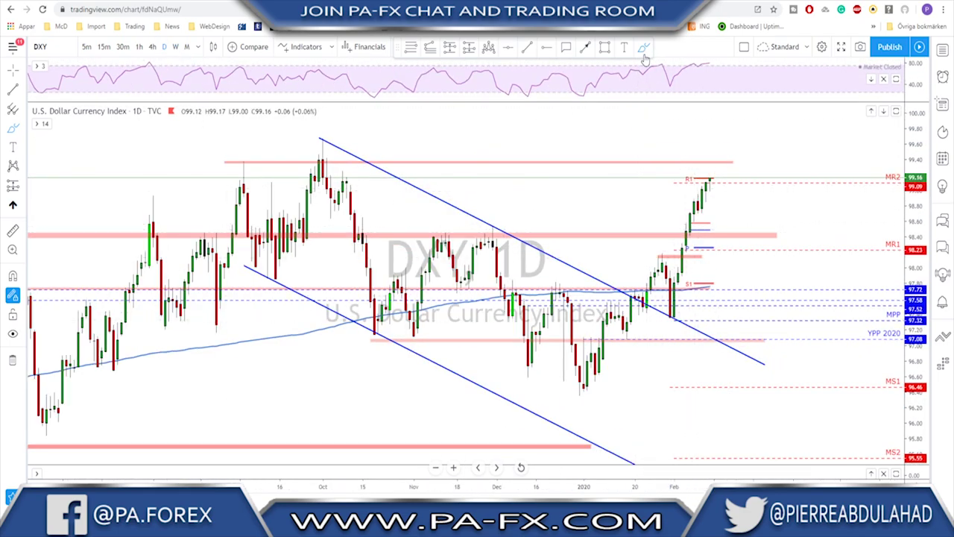
{"action": "mouse_move", "coordinate": [581, 386]}
{"action": "left_mouse_down"}
{"action": "mouse_move", "coordinate": [641, 272]}
{"action": "mouse_move", "coordinate": [666, 313]}
{"action": "mouse_move", "coordinate": [719, 184]}
{"action": "mouse_move", "coordinate": [704, 159]}
{"action": "mouse_move", "coordinate": [716, 164]}
{"action": "mouse_move", "coordinate": [710, 153]}
{"action": "left_mouse_up"}
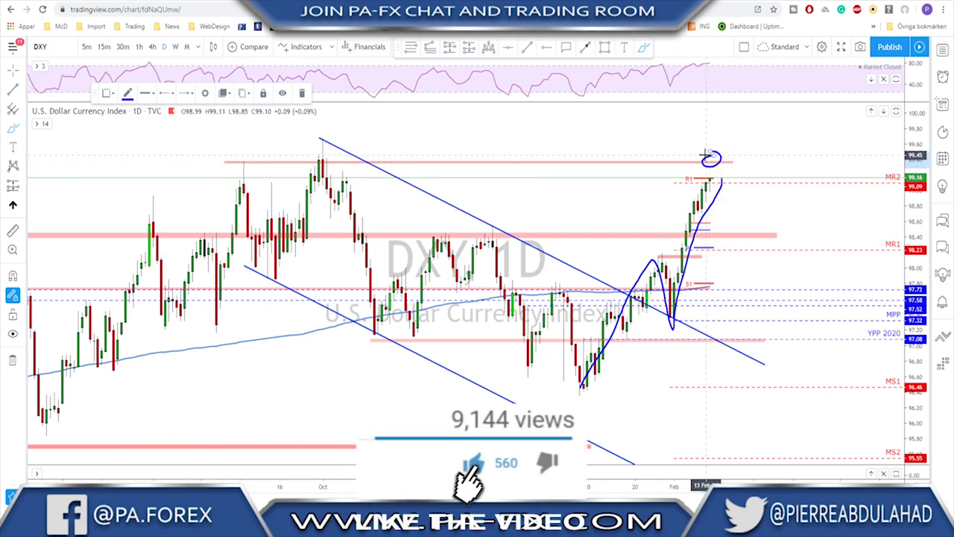
{"action": "key", "text": "ctrl+z"}
{"action": "key", "text": "ctrl+z"}
{"action": "left_click", "coordinate": [706, 161]}
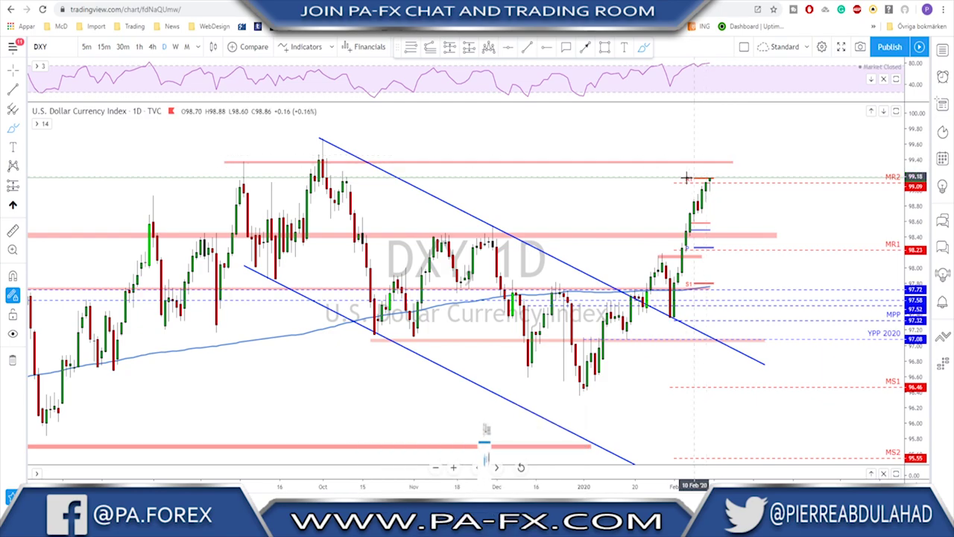
- Switch the DXY chart to the four-hour timeframe
{"action": "left_click", "coordinate": [83, 69]}
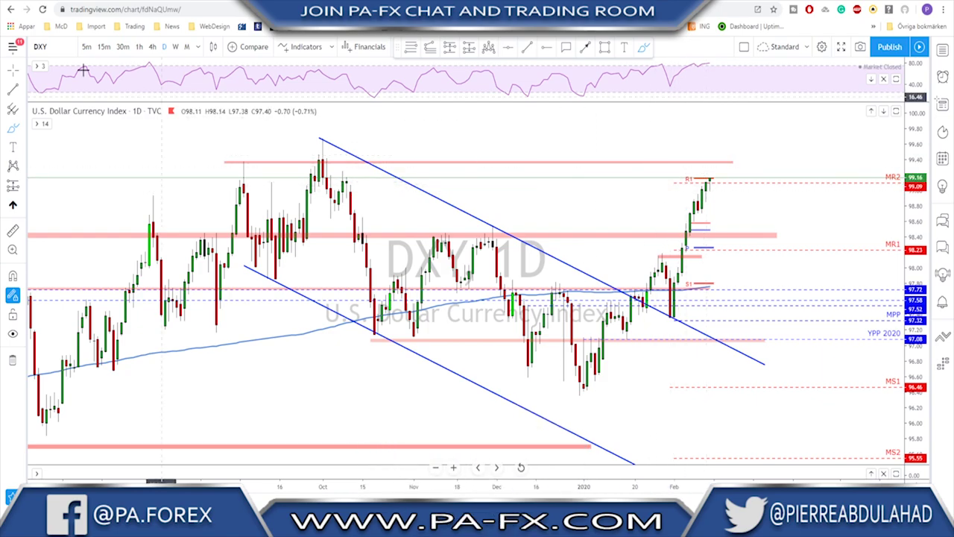
{"action": "left_click", "coordinate": [152, 47]}
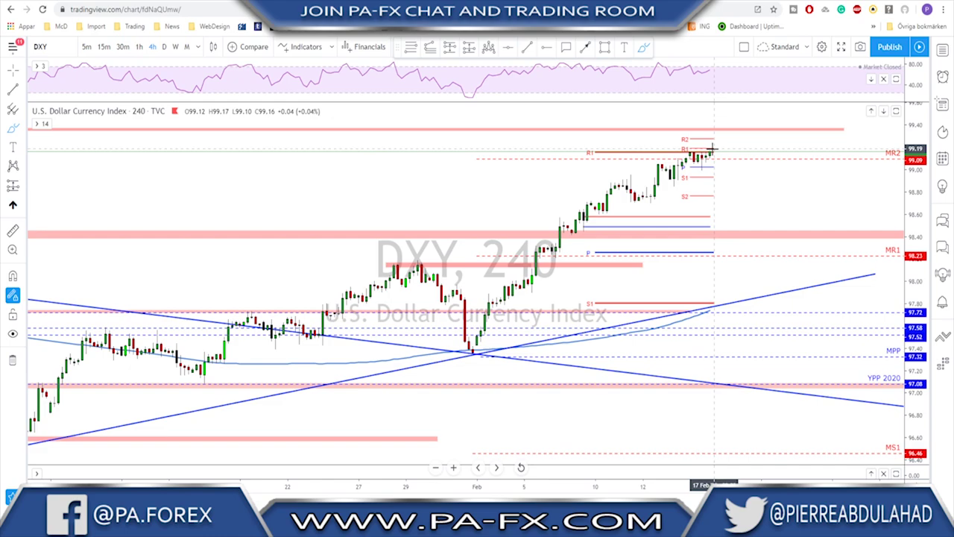
- Brush circles around the February pullbacks with rising strokes between them on the four-hour DXY chart, and undo all the marks
{"action": "mouse_move", "coordinate": [561, 237]}
{"action": "left_mouse_down"}
{"action": "mouse_move", "coordinate": [540, 249]}
{"action": "mouse_move", "coordinate": [548, 258]}
{"action": "mouse_move", "coordinate": [565, 254]}
{"action": "mouse_move", "coordinate": [549, 243]}
{"action": "mouse_move", "coordinate": [565, 221]}
{"action": "mouse_move", "coordinate": [593, 216]}
{"action": "mouse_move", "coordinate": [636, 180]}
{"action": "mouse_move", "coordinate": [623, 186]}
{"action": "left_mouse_up"}
{"action": "mouse_move", "coordinate": [662, 163]}
{"action": "left_mouse_down"}
{"action": "mouse_move", "coordinate": [683, 182]}
{"action": "mouse_move", "coordinate": [677, 160]}
{"action": "mouse_move", "coordinate": [664, 164]}
{"action": "mouse_move", "coordinate": [690, 153]}
{"action": "left_mouse_up"}
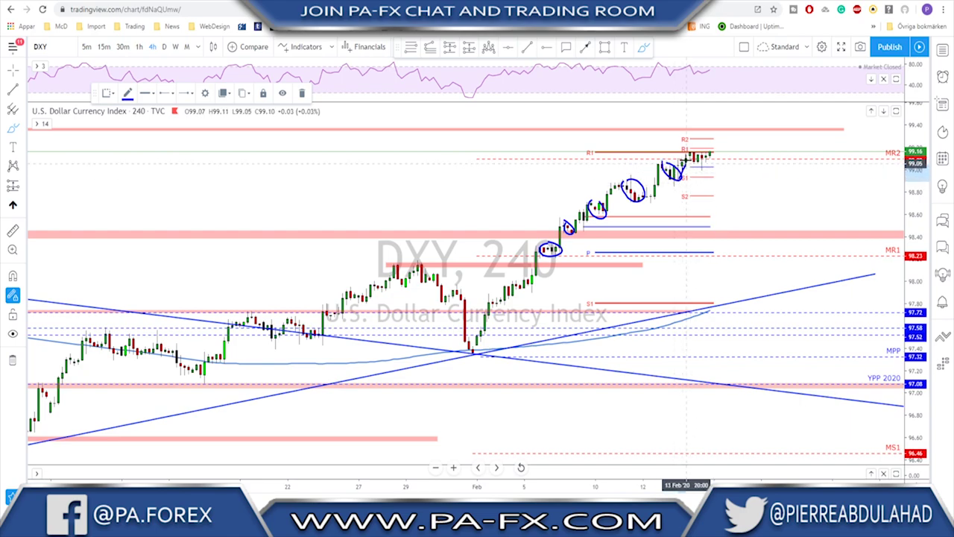
{"action": "left_click_drag", "start_coordinate": [652, 201], "coordinate": [666, 162]}
{"action": "left_click_drag", "start_coordinate": [610, 205], "coordinate": [631, 180]}
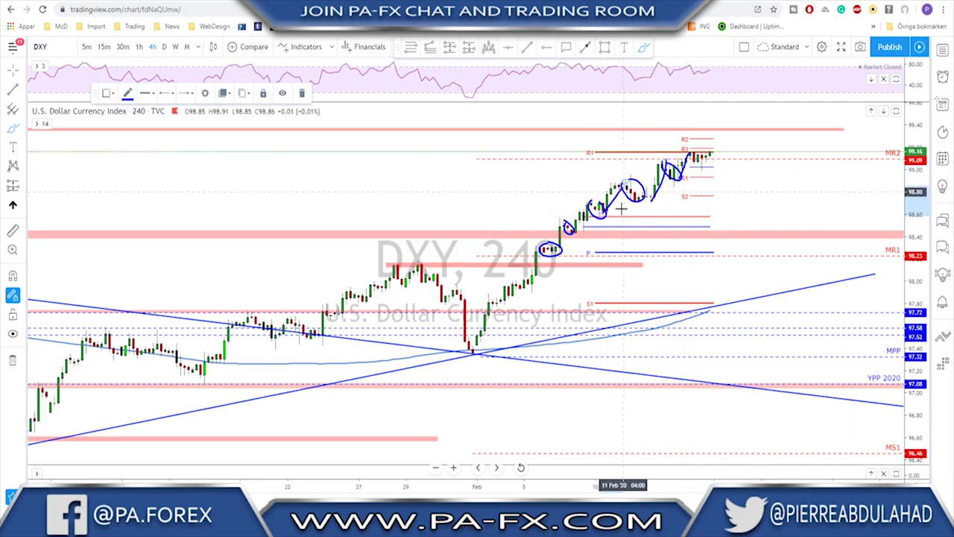
{"action": "key", "text": "ctrl+z"}
{"action": "key", "text": "ctrl+z"}
{"action": "key", "text": "ctrl+z"}
{"action": "key", "text": "ctrl+z"}
{"action": "key", "text": "ctrl+z"}
{"action": "key", "text": "ctrl+z"}
{"action": "key", "text": "ctrl+z"}
{"action": "key", "text": "ctrl+z"}
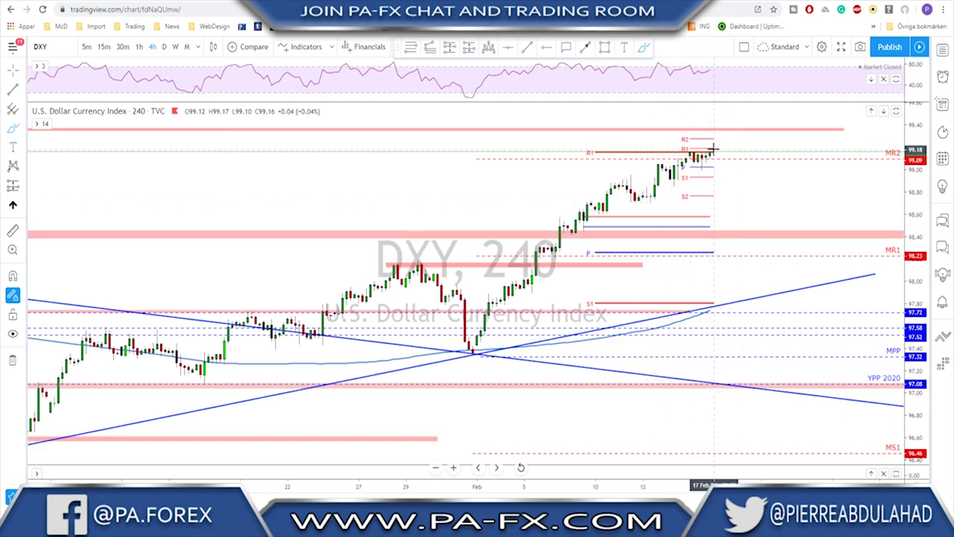
- Draw an arrow from the current price at 99.16 down to the 98.42 zone, cancel the follow-up arrow and delete the first
{"action": "scroll", "coordinate": [569, 181], "scroll_direction": "down", "scroll_amount": 4}
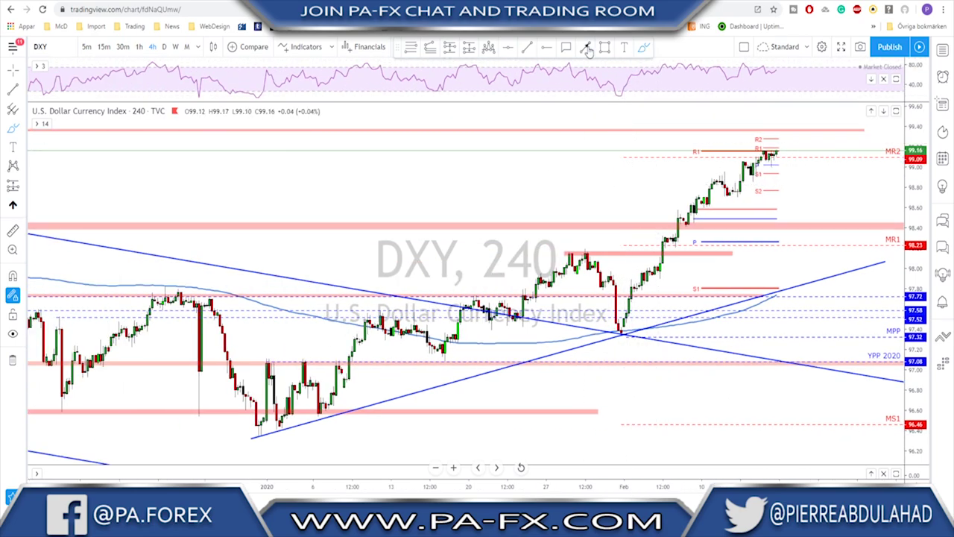
{"action": "left_click", "coordinate": [587, 49]}
{"action": "left_click", "coordinate": [776, 152]}
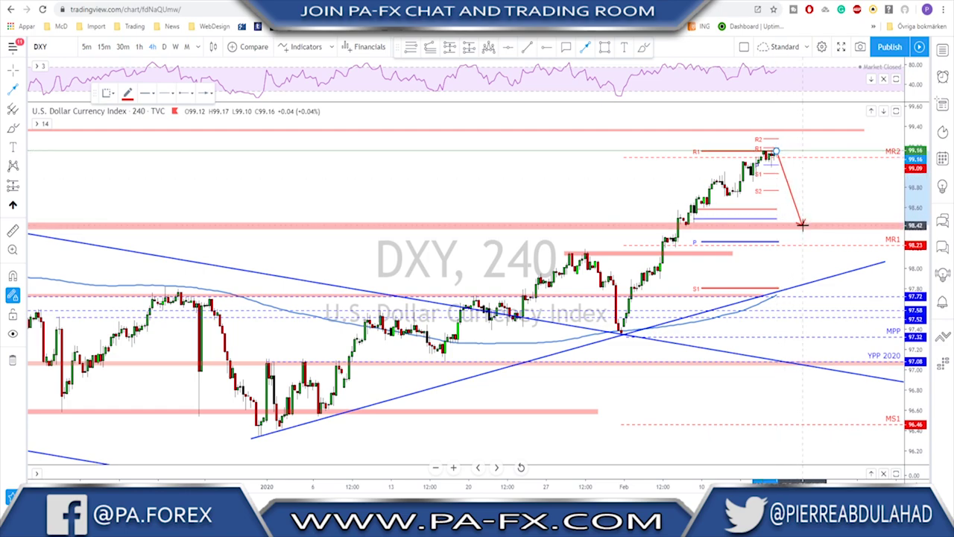
{"action": "left_click", "coordinate": [802, 224]}
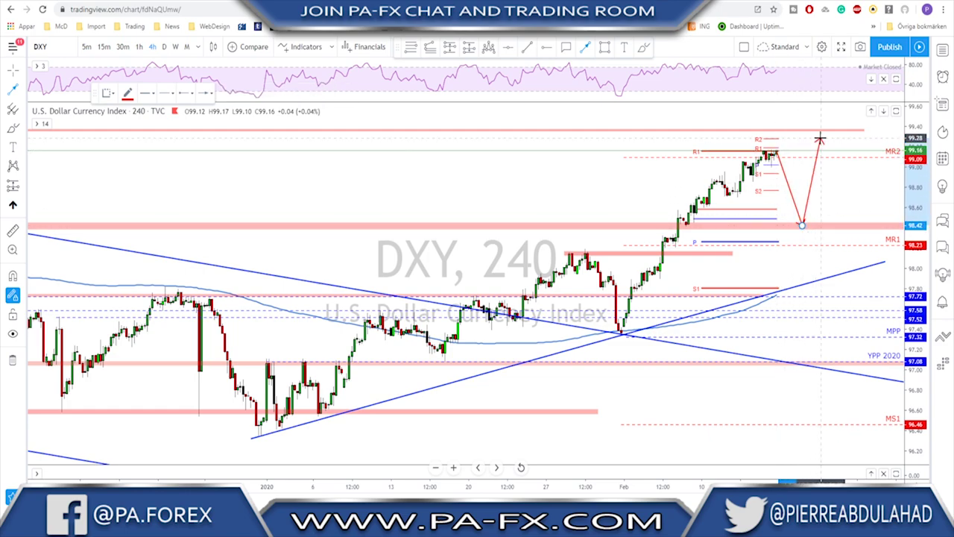
{"action": "key", "text": "Escape"}
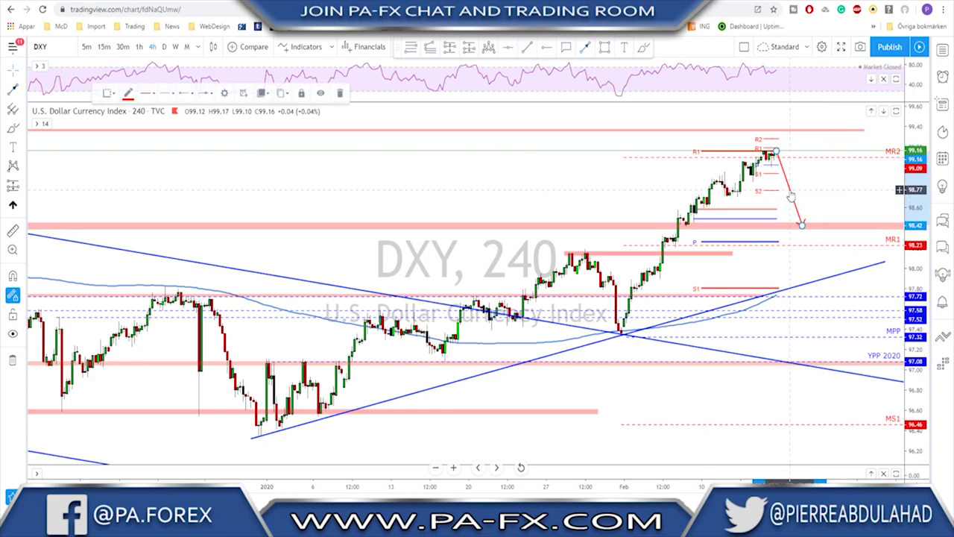
{"action": "key", "text": "Delete"}
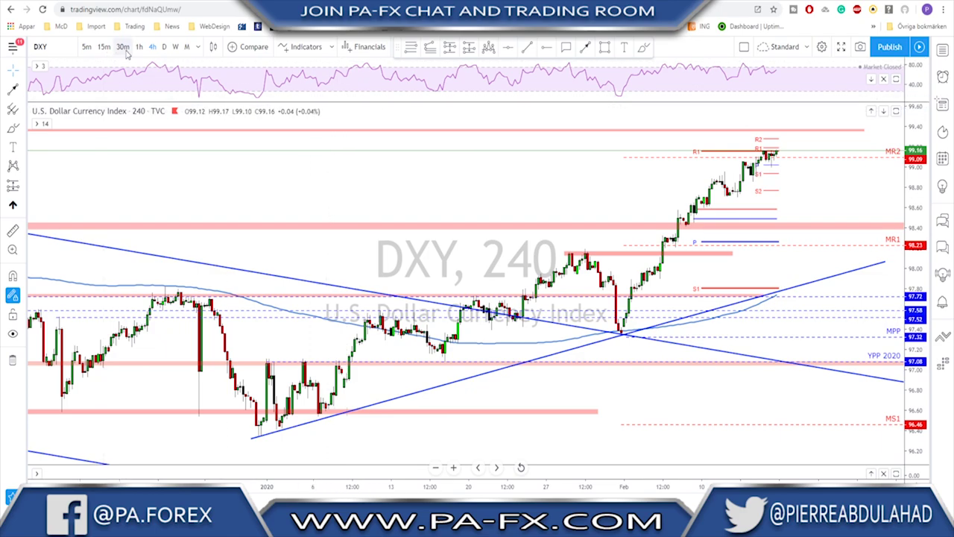
- Circle the two autumn 2019 peaks around the upper resistance zone with the Brush, and undo both circles
{"action": "scroll", "coordinate": [162, 166], "scroll_direction": "down", "scroll_amount": 5}
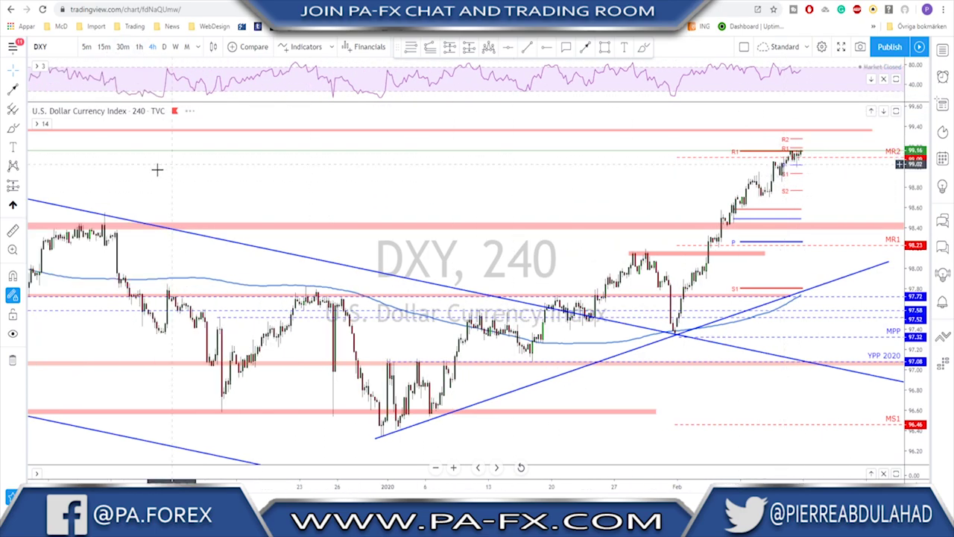
{"action": "scroll", "coordinate": [158, 171], "scroll_direction": "down", "scroll_amount": 2}
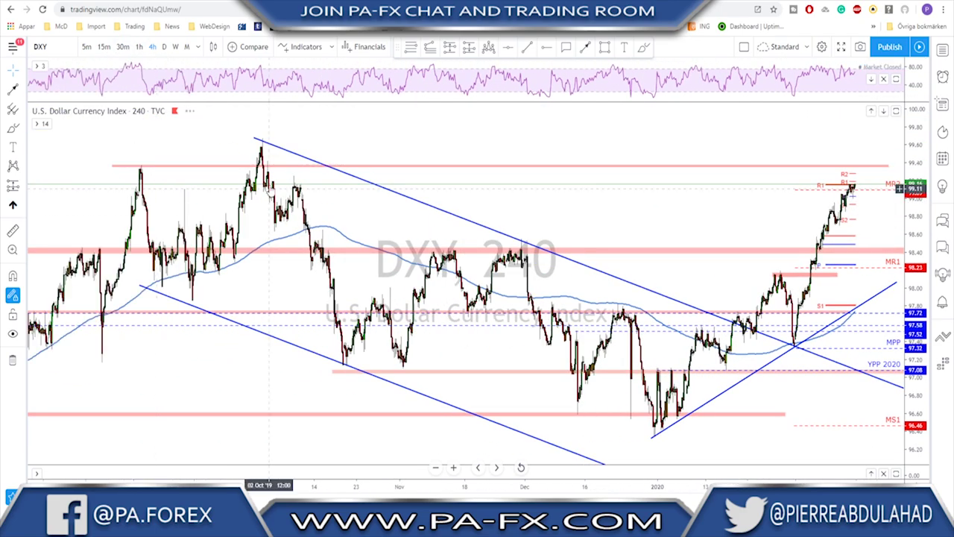
{"action": "left_click", "coordinate": [644, 48]}
{"action": "mouse_move", "coordinate": [140, 160]}
{"action": "left_mouse_down"}
{"action": "mouse_move", "coordinate": [124, 175]}
{"action": "mouse_move", "coordinate": [138, 159]}
{"action": "left_mouse_up"}
{"action": "mouse_move", "coordinate": [258, 134]}
{"action": "left_mouse_down"}
{"action": "mouse_move", "coordinate": [248, 147]}
{"action": "mouse_move", "coordinate": [259, 134]}
{"action": "left_mouse_up"}
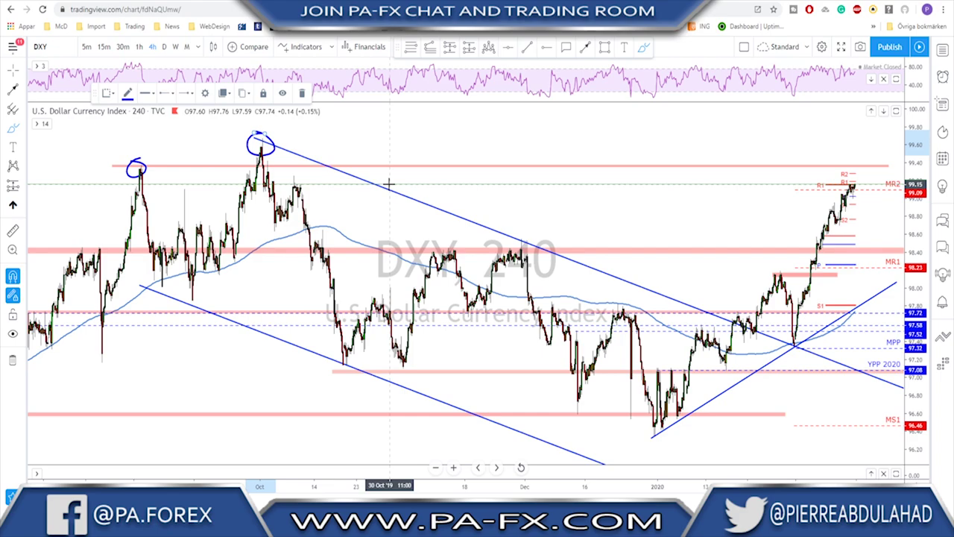
{"action": "key", "text": "ctrl+z"}
{"action": "key", "text": "ctrl+z"}
- Move on to the USOIL chart and set it to the daily timeframe
{"action": "key", "text": "space"}
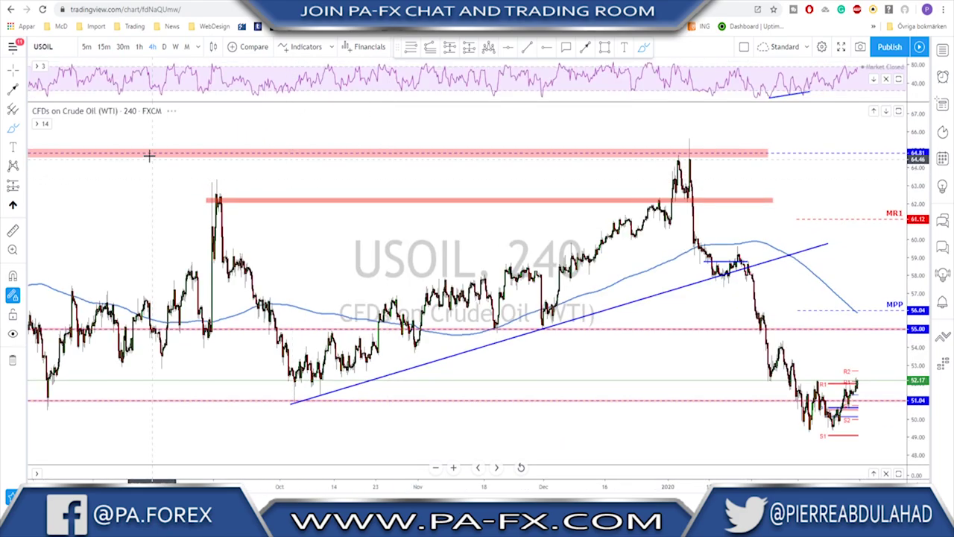
{"action": "left_click", "coordinate": [165, 47]}
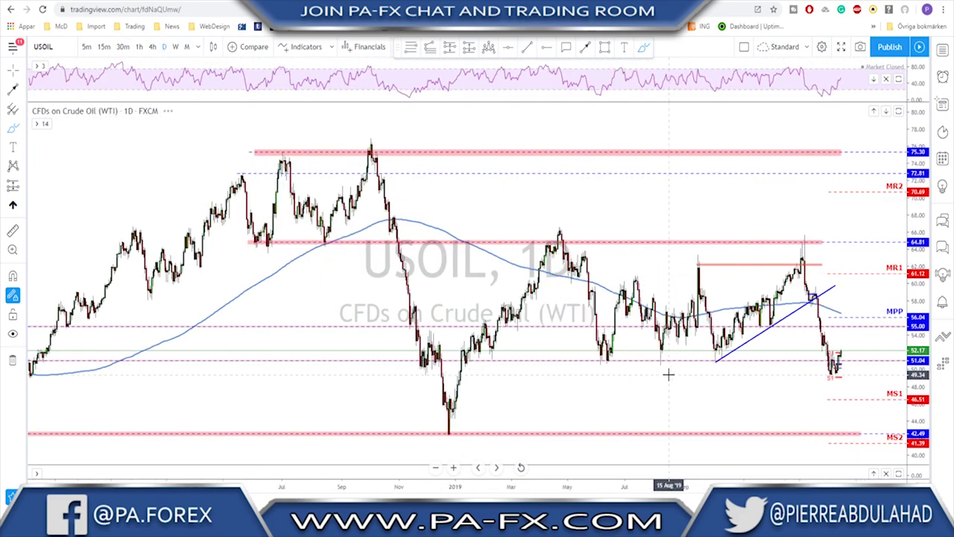
{"action": "scroll", "coordinate": [768, 432], "scroll_direction": "up", "scroll_amount": 5}
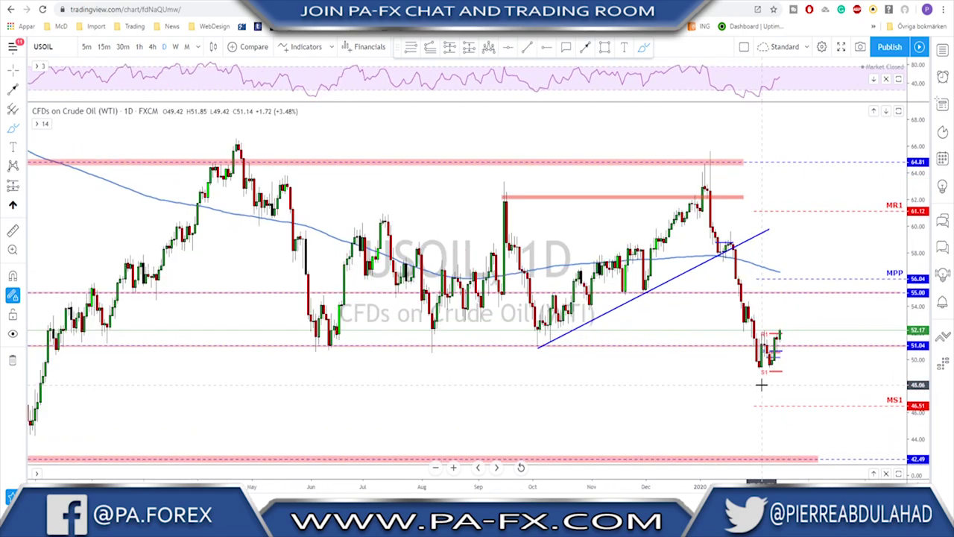
- Brush a line under the February 2020 USOIL lows and circle the swing high between them, and undo both marks
{"action": "left_click_drag", "start_coordinate": [753, 368], "coordinate": [793, 368]}
{"action": "scroll", "coordinate": [766, 350], "scroll_direction": "up", "scroll_amount": 2}
{"action": "scroll", "coordinate": [739, 371], "scroll_direction": "up", "scroll_amount": 2}
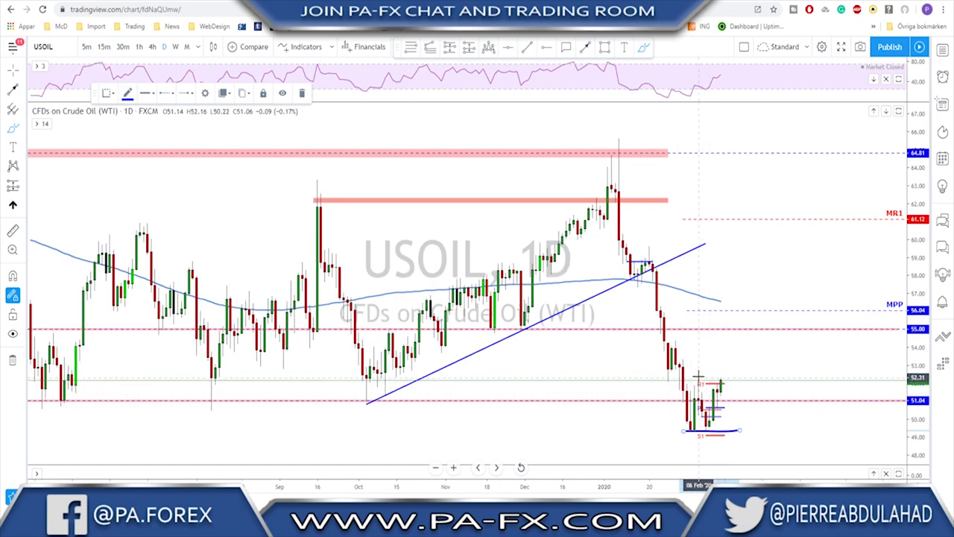
{"action": "left_click_drag", "start_coordinate": [706, 378], "coordinate": [704, 380]}
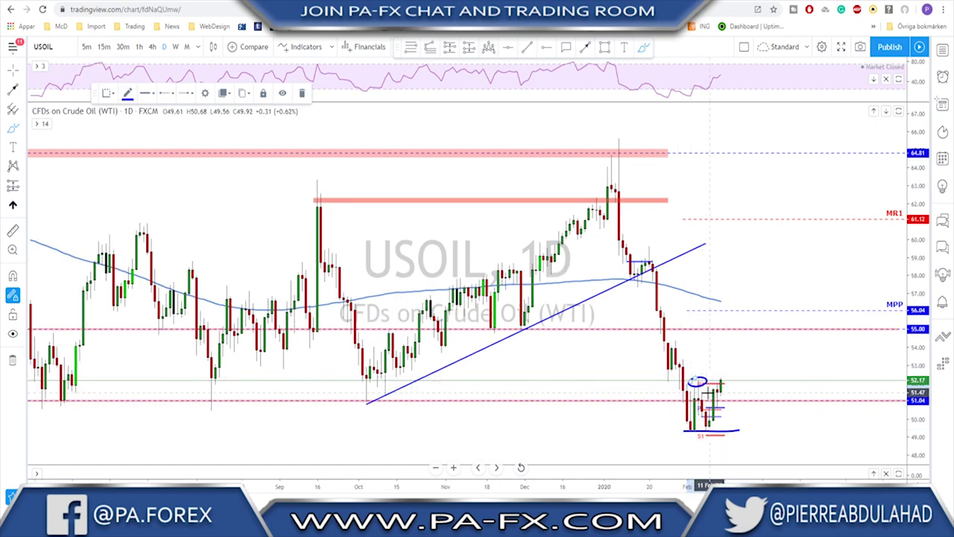
{"action": "key", "text": "ctrl+z"}
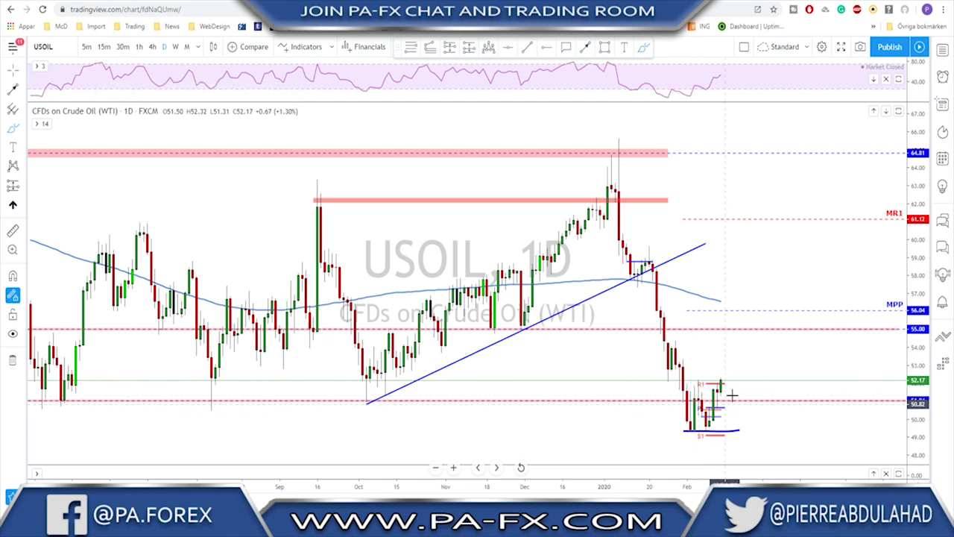
{"action": "key", "text": "ctrl+z"}
- Examine the earlier price history around the 51.04 level on the daily USOIL chart
{"action": "scroll", "coordinate": [715, 400], "scroll_direction": "up", "scroll_amount": 1}
{"action": "scroll", "coordinate": [714, 400], "scroll_direction": "down", "scroll_amount": 3}
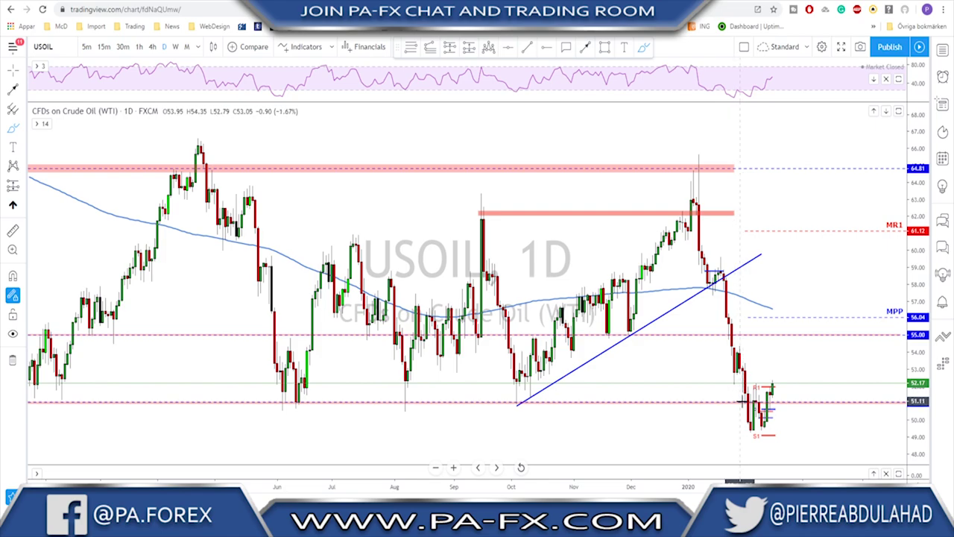
{"action": "scroll", "coordinate": [746, 407], "scroll_direction": "down", "scroll_amount": 3}
{"action": "scroll", "coordinate": [662, 406], "scroll_direction": "down", "scroll_amount": 5}
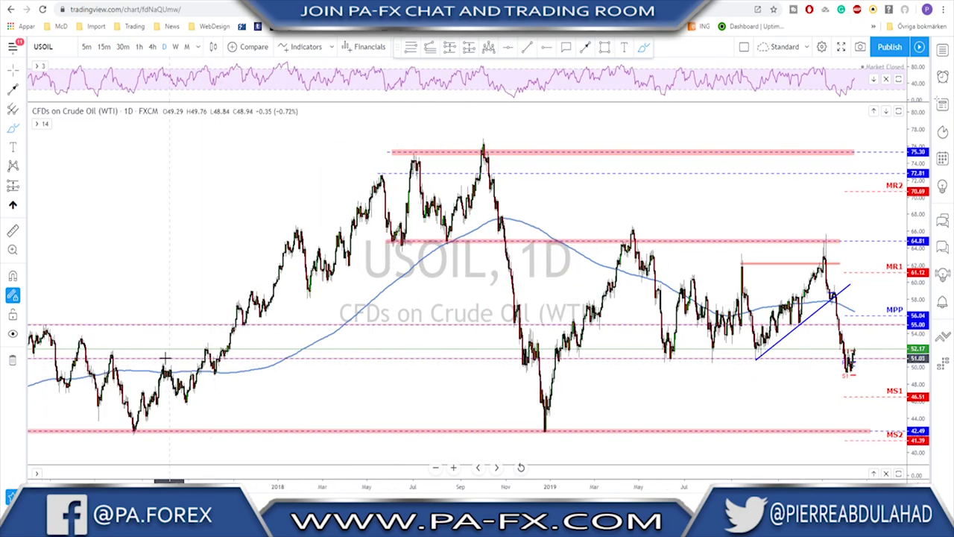
{"action": "scroll", "coordinate": [747, 385], "scroll_direction": "up", "scroll_amount": 2}
{"action": "scroll", "coordinate": [781, 376], "scroll_direction": "up", "scroll_amount": 2}
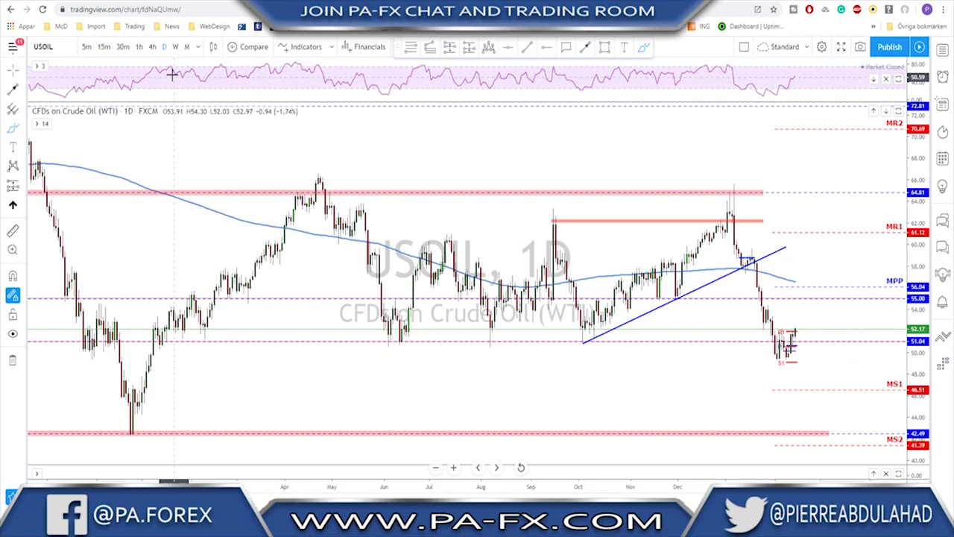
- Set USOIL to the 4-hour timeframe and draw red arrows projecting a small rise, a pullback to 52.10 and a rally to 55.00
{"action": "left_click", "coordinate": [152, 46]}
{"action": "scroll", "coordinate": [789, 400], "scroll_direction": "down", "scroll_amount": 1}
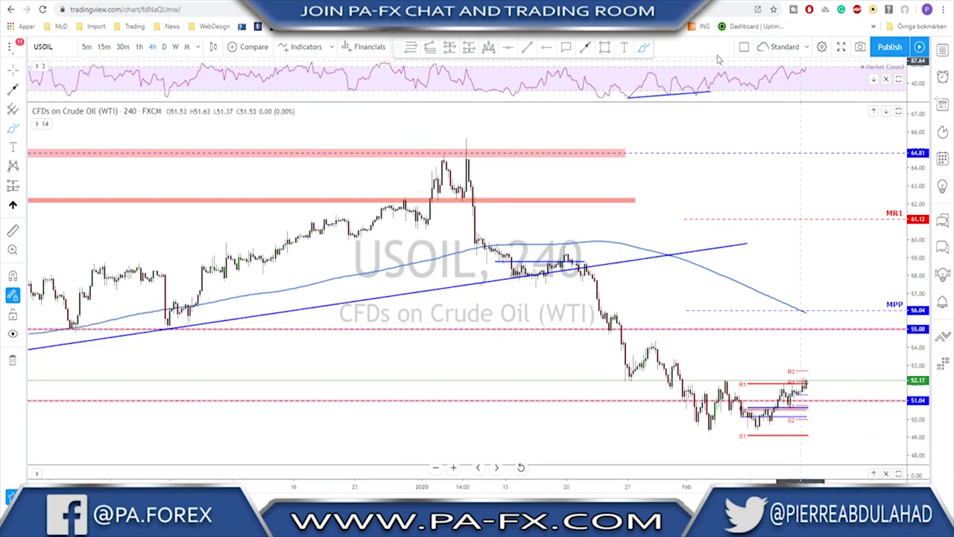
{"action": "left_click", "coordinate": [585, 49]}
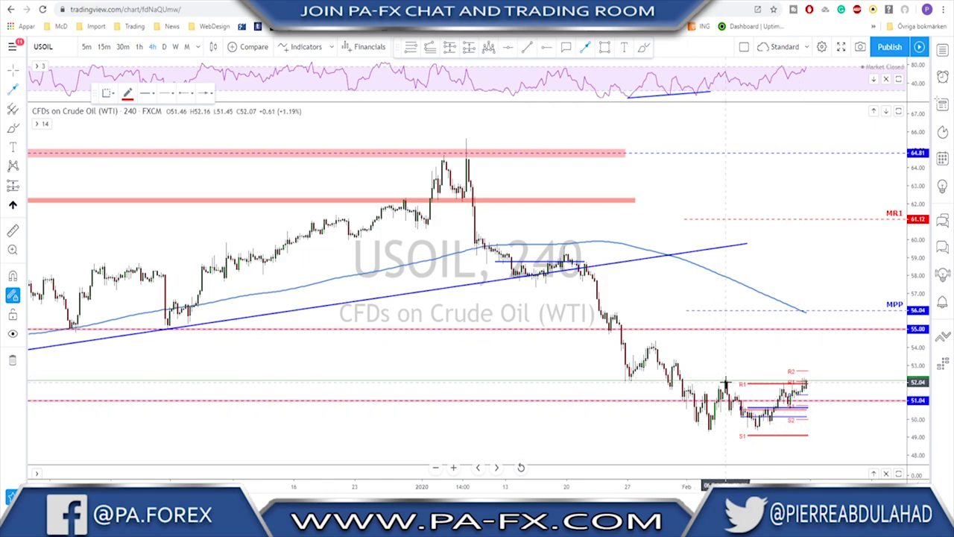
{"action": "left_click", "coordinate": [807, 367]}
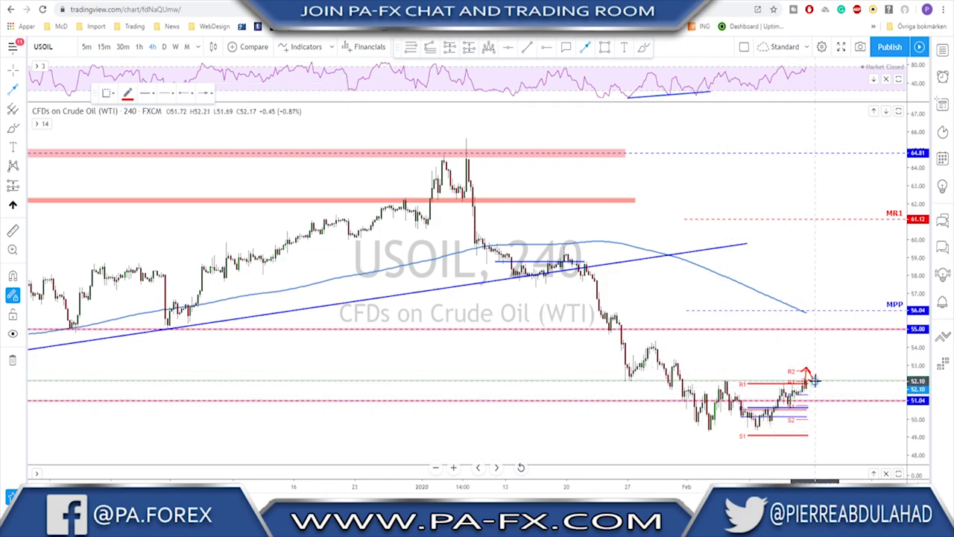
{"action": "left_click_drag", "start_coordinate": [816, 381], "coordinate": [830, 329]}
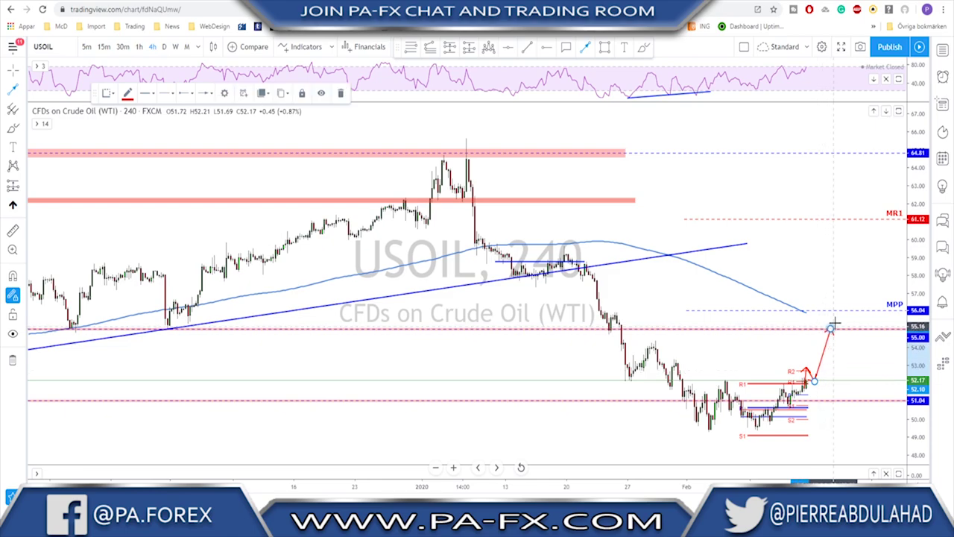
- Circle the past price reactions along the 55.00 level on the 4-hour USOIL chart with the Brush, and undo all the circles
{"action": "scroll", "coordinate": [835, 302], "scroll_direction": "down", "scroll_amount": 5}
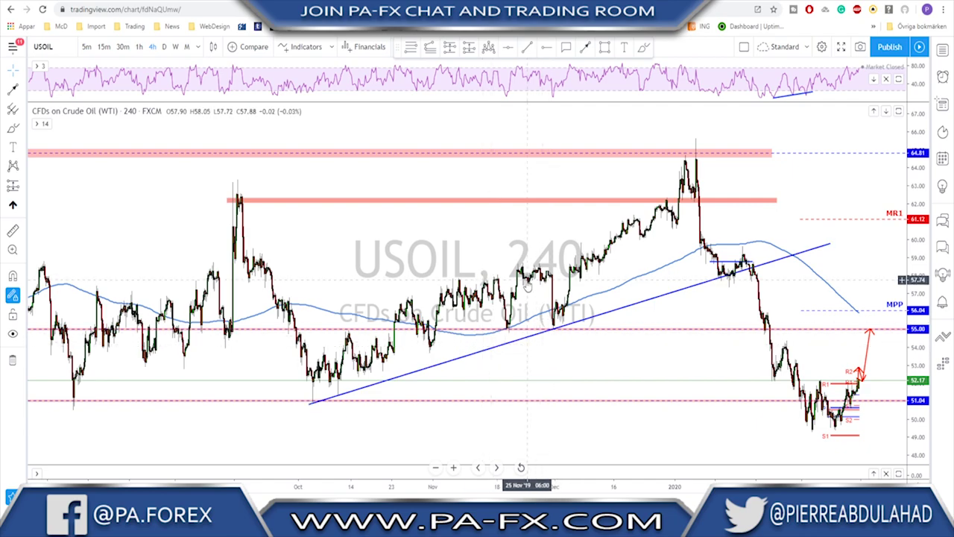
{"action": "left_click", "coordinate": [644, 47]}
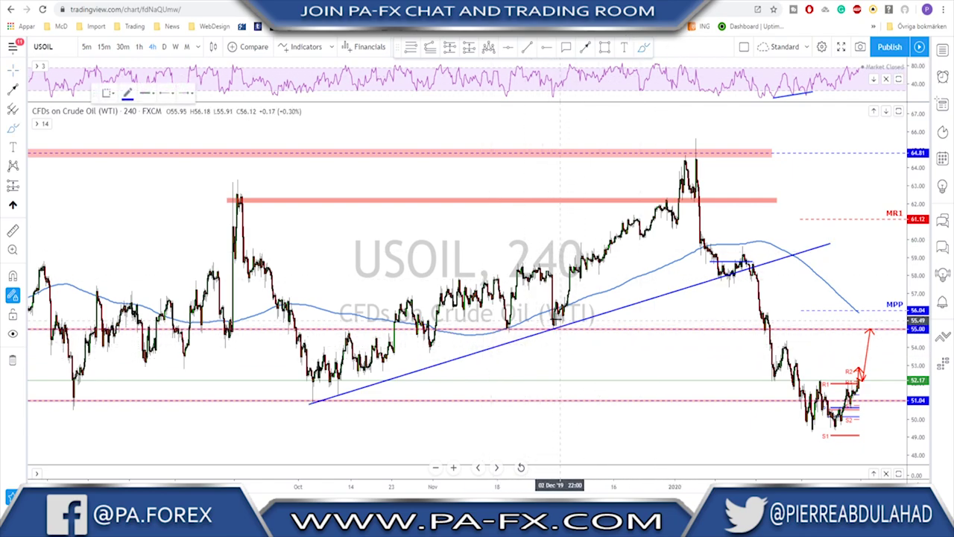
{"action": "left_click_drag", "start_coordinate": [567, 319], "coordinate": [568, 321]}
{"action": "mouse_move", "coordinate": [507, 332]}
{"action": "left_mouse_down"}
{"action": "mouse_move", "coordinate": [498, 323]}
{"action": "mouse_move", "coordinate": [507, 330]}
{"action": "left_mouse_up"}
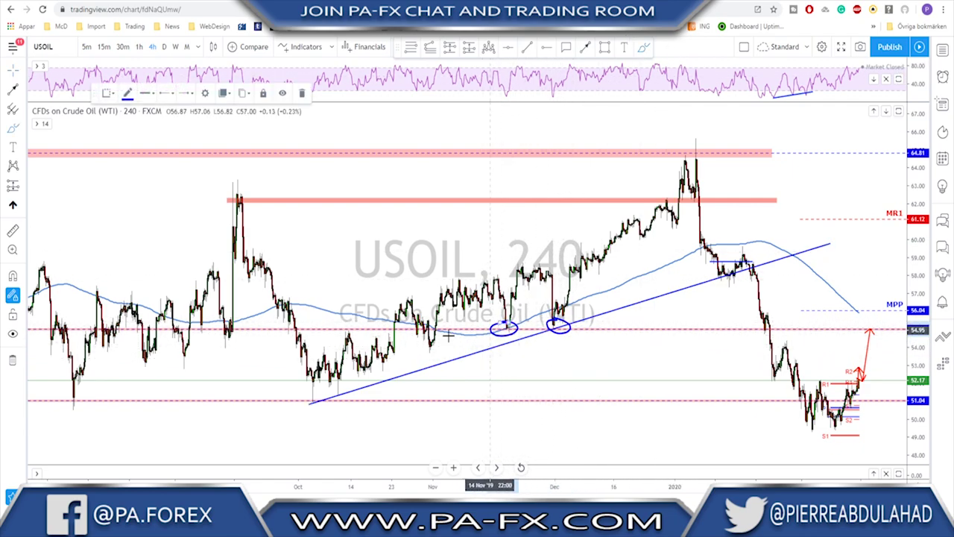
{"action": "left_click_drag", "start_coordinate": [361, 327], "coordinate": [341, 319]}
{"action": "mouse_move", "coordinate": [246, 325]}
{"action": "left_mouse_down"}
{"action": "mouse_move", "coordinate": [231, 338]}
{"action": "mouse_move", "coordinate": [213, 325]}
{"action": "left_mouse_up"}
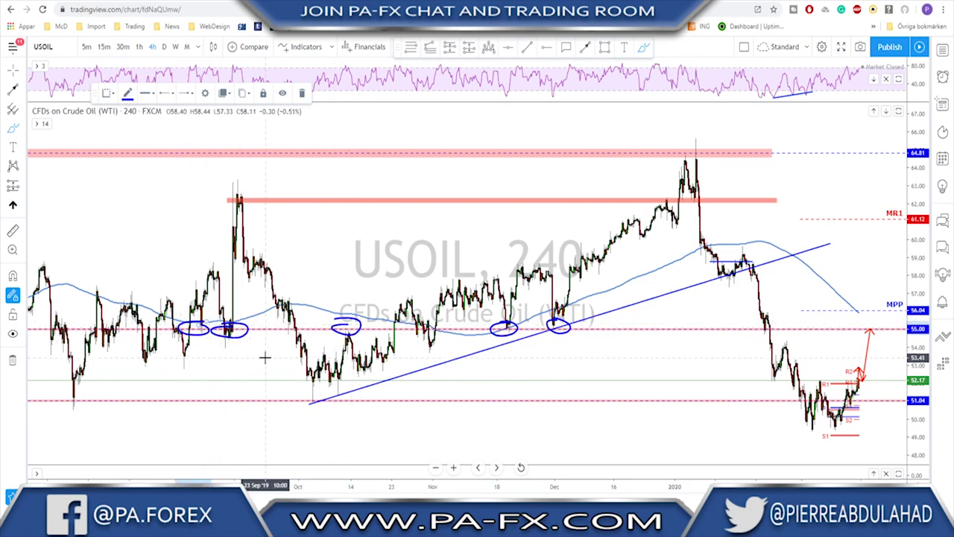
{"action": "scroll", "coordinate": [355, 350], "scroll_direction": "down", "scroll_amount": 3}
{"action": "left_click_drag", "start_coordinate": [231, 332], "coordinate": [255, 328]}
{"action": "left_click_drag", "start_coordinate": [120, 324], "coordinate": [96, 336]}
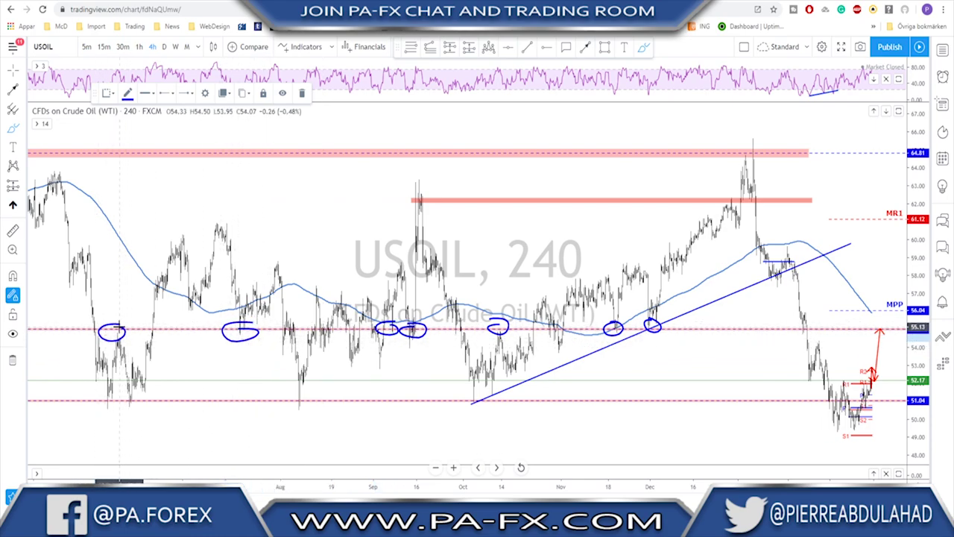
{"action": "key", "text": "ctrl+z"}
{"action": "key", "text": "ctrl+z"}
{"action": "key", "text": "ctrl+z"}
{"action": "key", "text": "ctrl+z"}
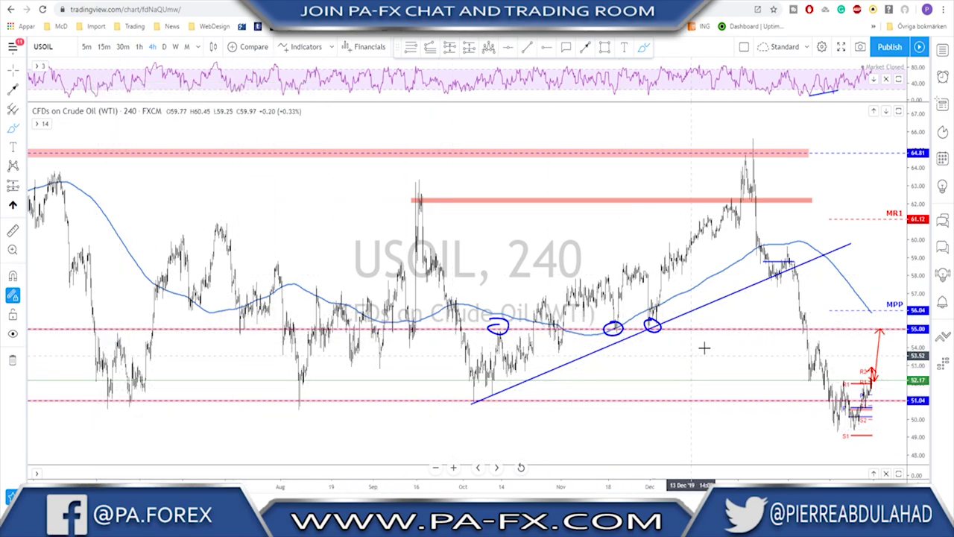
{"action": "scroll", "coordinate": [695, 362], "scroll_direction": "up", "scroll_amount": 5}
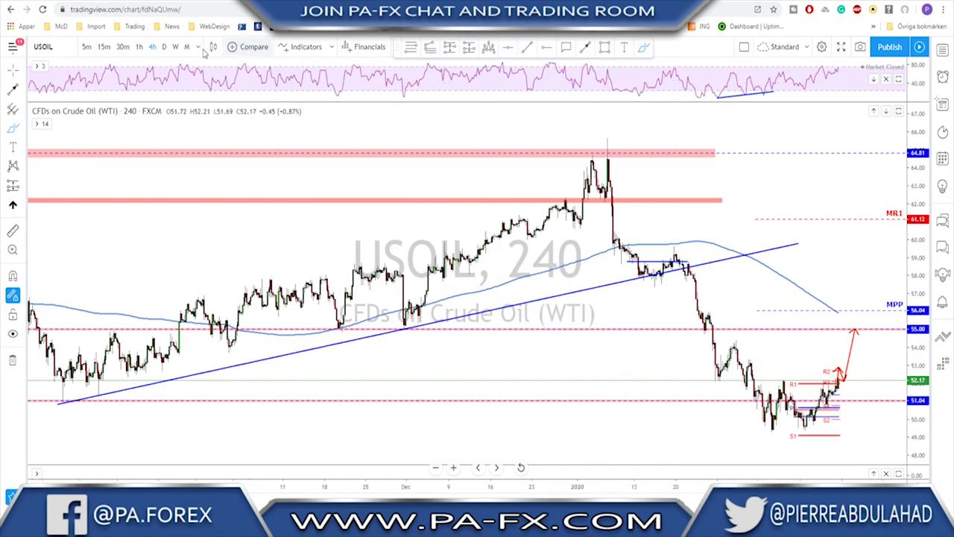
- View USOIL on the 1-hour timeframe, move on to the GOLD chart and set it to the 4-hour timeframe
{"action": "left_click", "coordinate": [139, 46]}
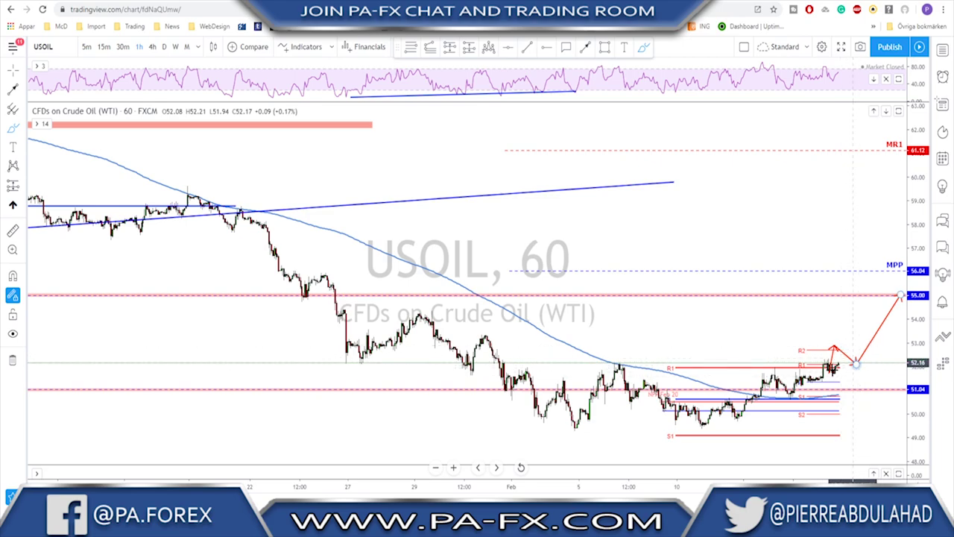
{"action": "key", "text": "Down"}
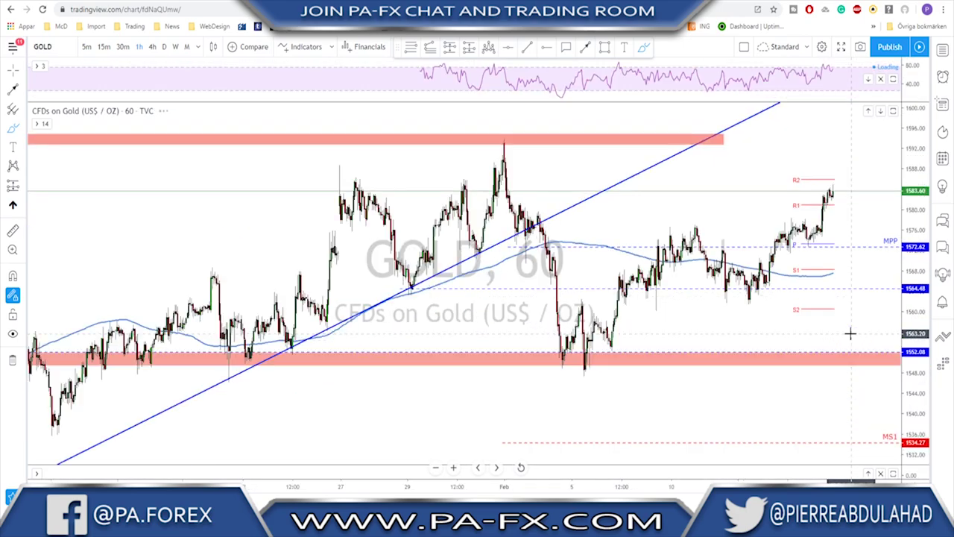
{"action": "left_click", "coordinate": [164, 46]}
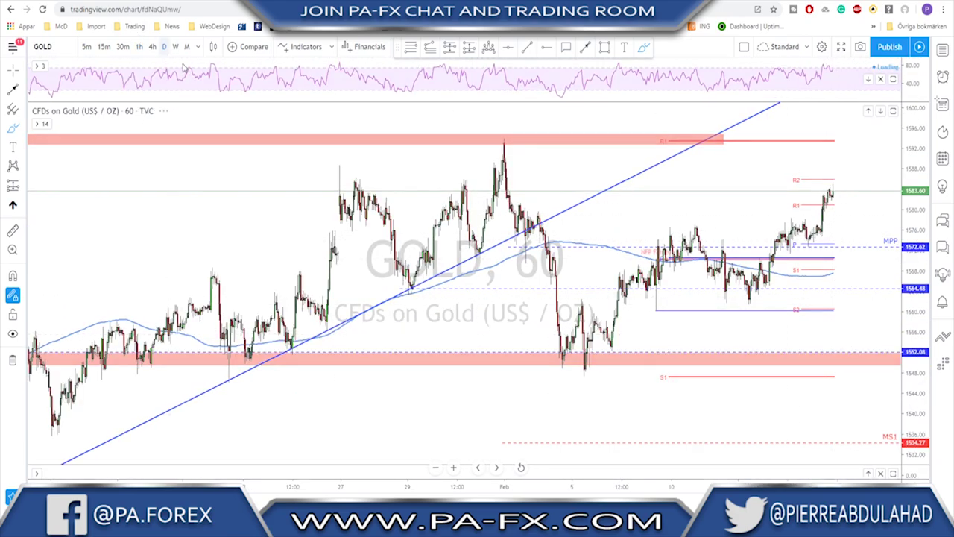
{"action": "scroll", "coordinate": [803, 378], "scroll_direction": "up", "scroll_amount": 3}
{"action": "scroll", "coordinate": [730, 259], "scroll_direction": "up", "scroll_amount": 3}
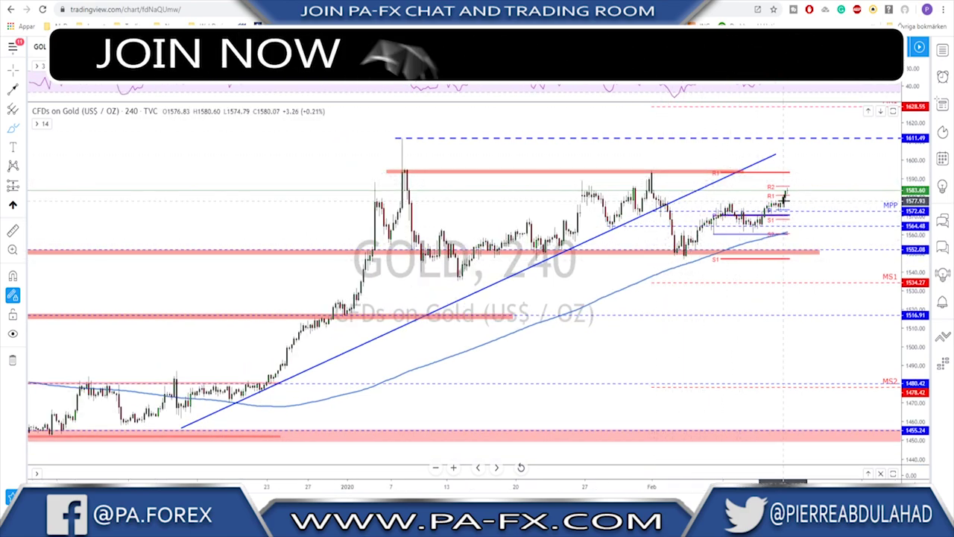
- Brush projected GOLD paths up to the upper resistance zone and down to the 1552.08 support zone, and remove both
{"action": "mouse_move", "coordinate": [788, 191]}
{"action": "left_mouse_down"}
{"action": "mouse_move", "coordinate": [800, 211]}
{"action": "mouse_move", "coordinate": [804, 171]}
{"action": "mouse_move", "coordinate": [818, 159]}
{"action": "left_mouse_up"}
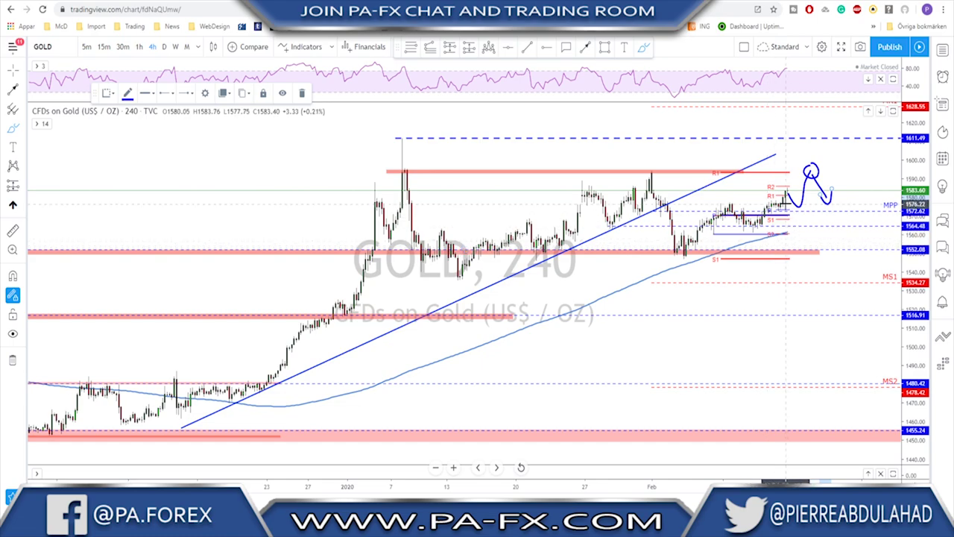
{"action": "mouse_move", "coordinate": [788, 193]}
{"action": "left_mouse_down"}
{"action": "mouse_move", "coordinate": [809, 251]}
{"action": "mouse_move", "coordinate": [820, 218]}
{"action": "mouse_move", "coordinate": [820, 232]}
{"action": "left_mouse_up"}
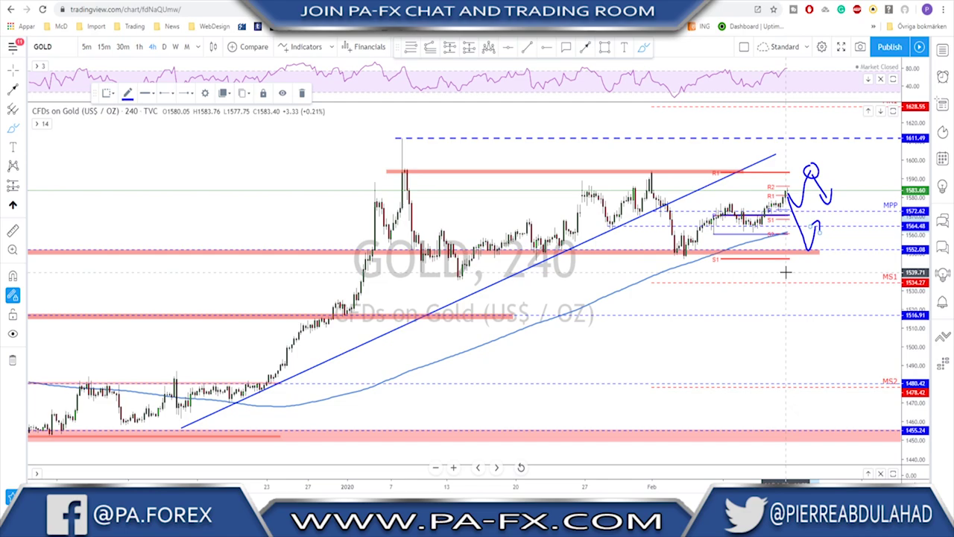
{"action": "key", "text": "Delete"}
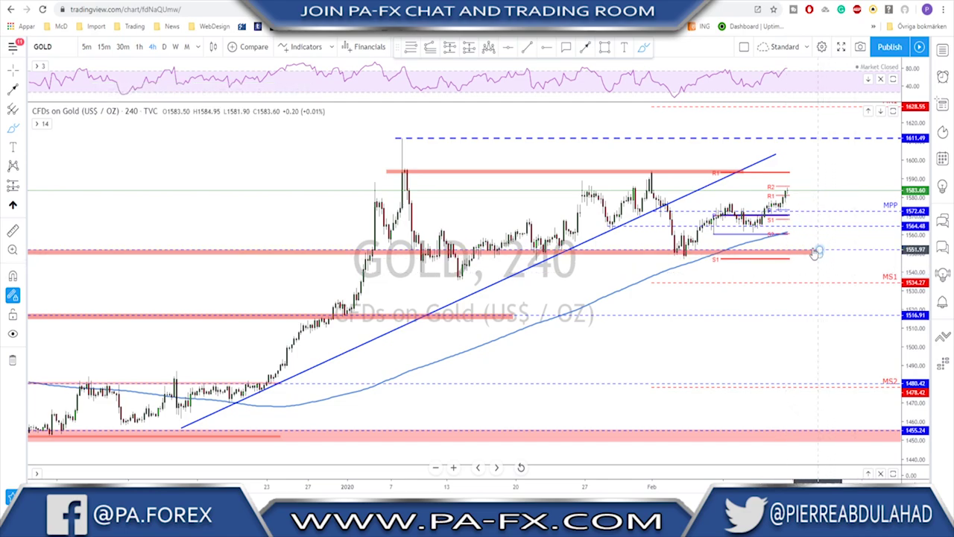
- Circle the early January and early February 2020 GOLD peaks at the upper resistance zone with the Brush
{"action": "scroll", "coordinate": [818, 254], "scroll_direction": "down", "scroll_amount": 3}
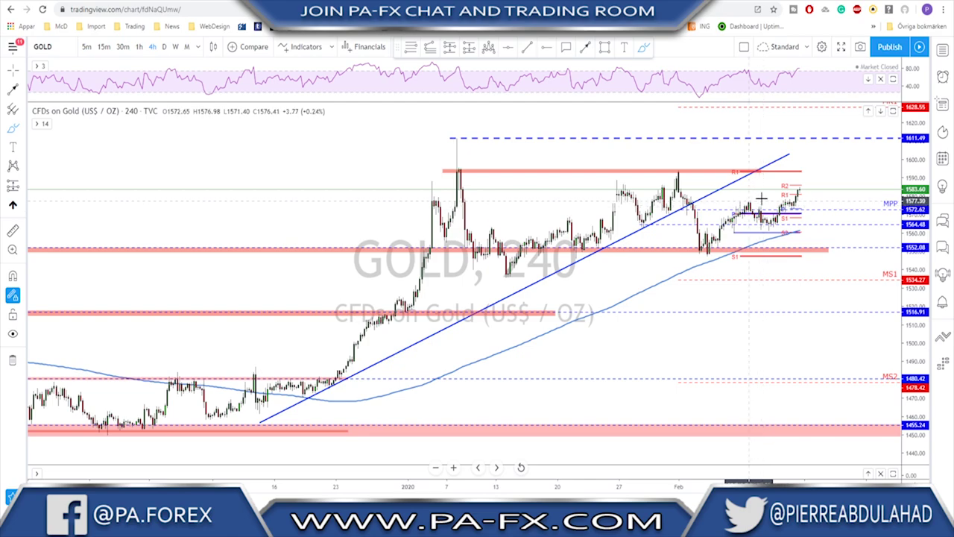
{"action": "left_click", "coordinate": [681, 167]}
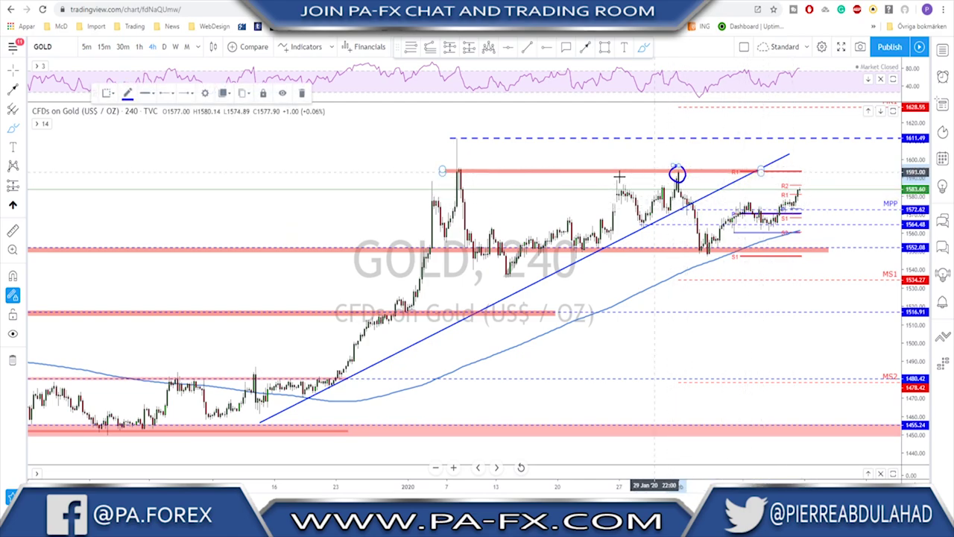
{"action": "left_click_drag", "start_coordinate": [453, 169], "coordinate": [464, 168]}
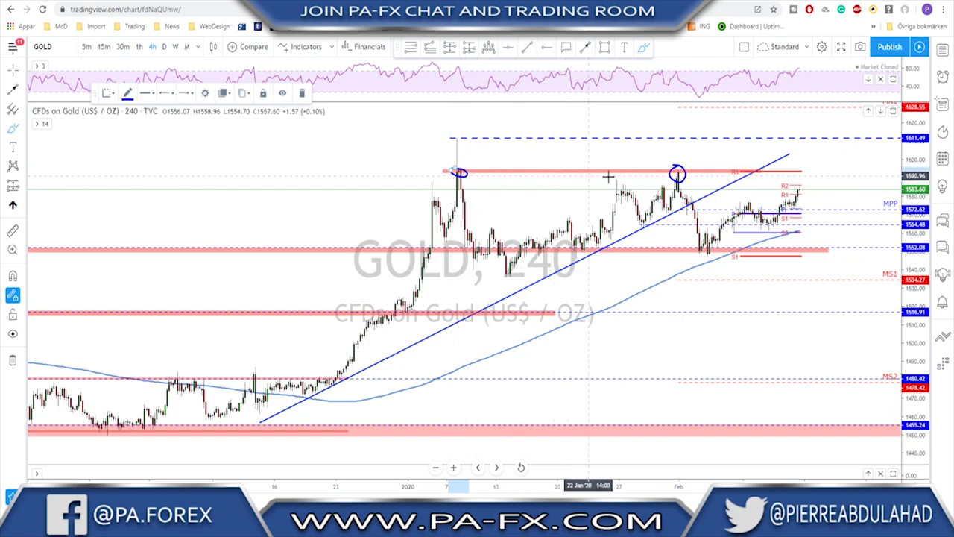
- Brush a projected rise and rejection at the upper GOLD resistance zone, circle its turning point, and undo these marks
{"action": "mouse_move", "coordinate": [792, 202]}
{"action": "left_mouse_down"}
{"action": "mouse_move", "coordinate": [804, 171]}
{"action": "mouse_move", "coordinate": [813, 202]}
{"action": "left_mouse_up"}
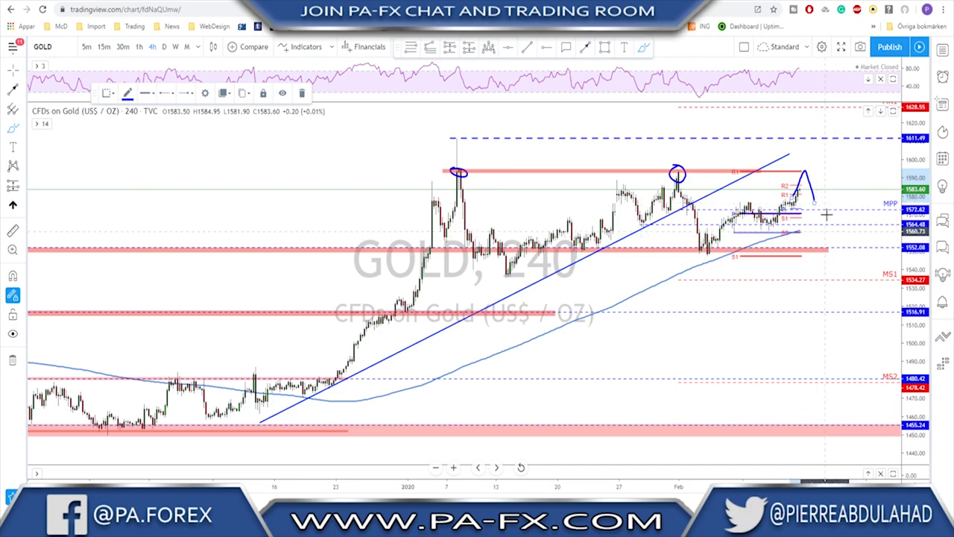
{"action": "left_click_drag", "start_coordinate": [806, 164], "coordinate": [819, 190]}
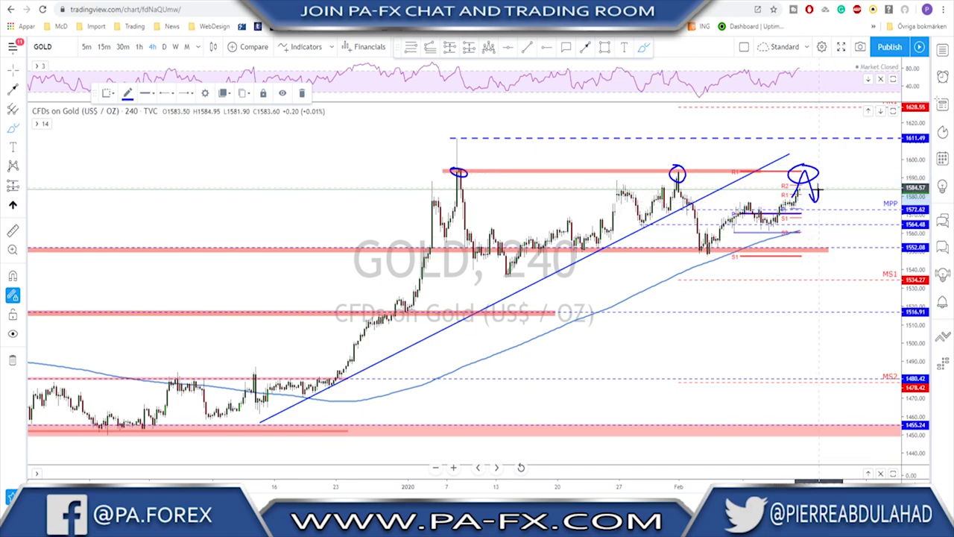
{"action": "key", "text": "ctrl+z"}
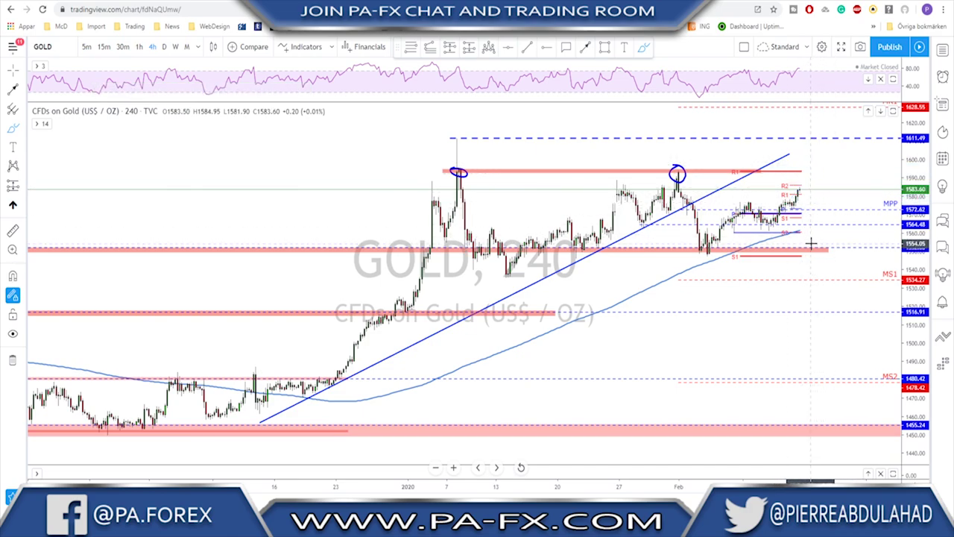
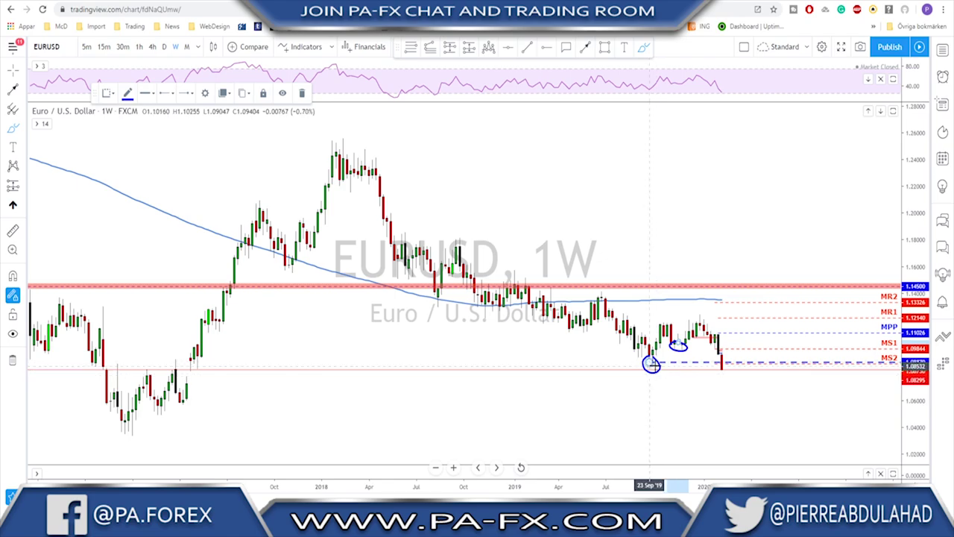
- Circle the April 2017 gap on the weekly EURUSD chart, and remove it together with the circles at the autumn 2019 lows
{"action": "scroll", "coordinate": [249, 425], "scroll_direction": "down", "scroll_amount": 1}
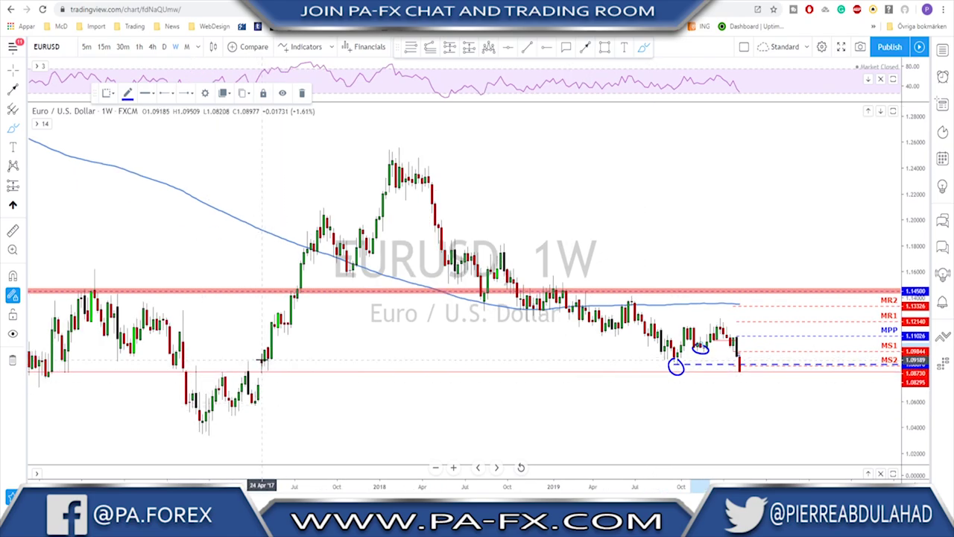
{"action": "mouse_move", "coordinate": [258, 362]}
{"action": "left_mouse_down"}
{"action": "mouse_move", "coordinate": [260, 388]}
{"action": "mouse_move", "coordinate": [258, 364]}
{"action": "left_mouse_up"}
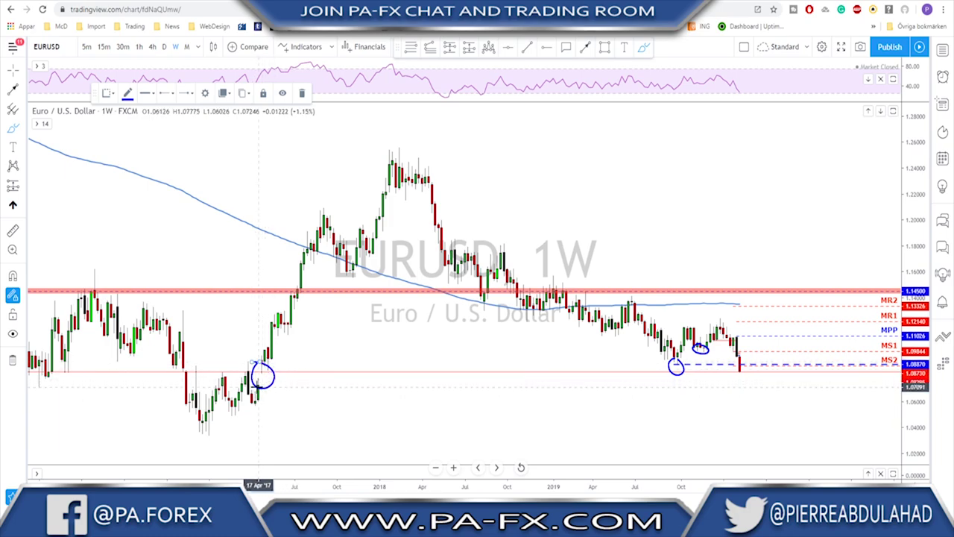
{"action": "key", "text": "Delete"}
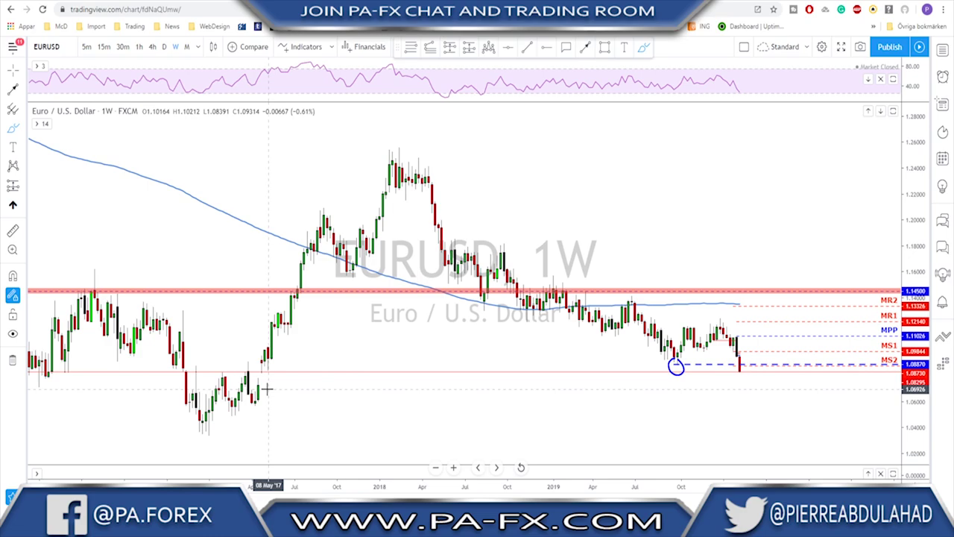
{"action": "key", "text": "ctrl+z"}
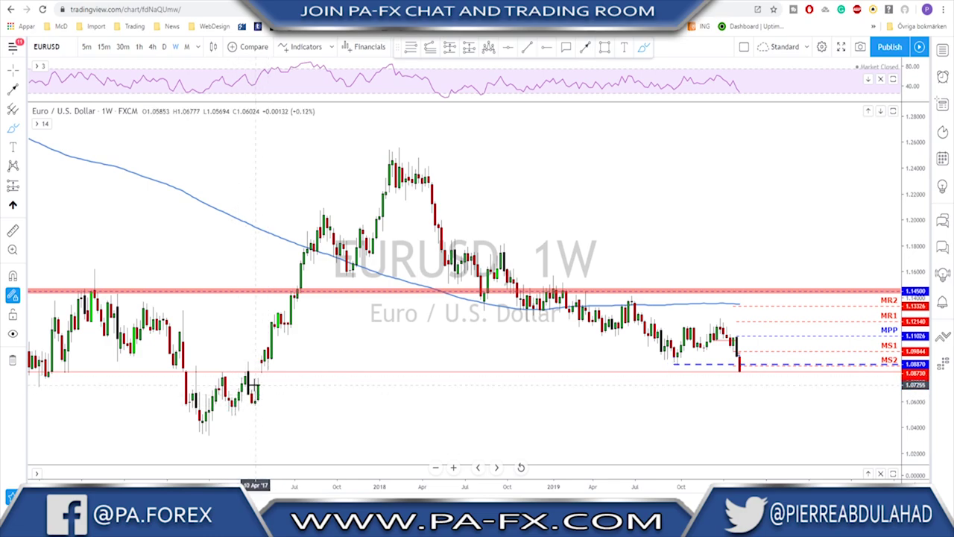
- Brush a short line under the April 2017 EURUSD lows, and undo it
{"action": "left_click_drag", "start_coordinate": [242, 404], "coordinate": [281, 404]}
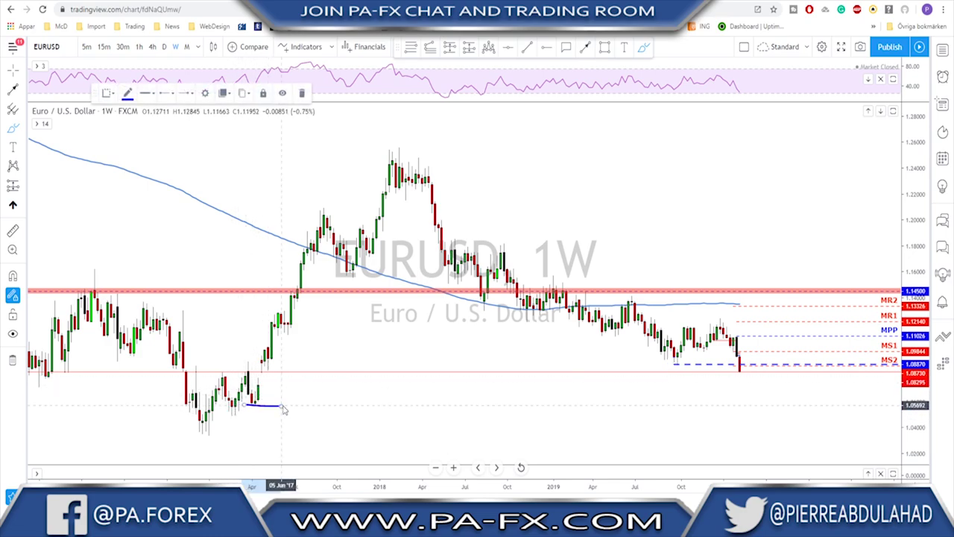
{"action": "scroll", "coordinate": [276, 424], "scroll_direction": "down", "scroll_amount": 2}
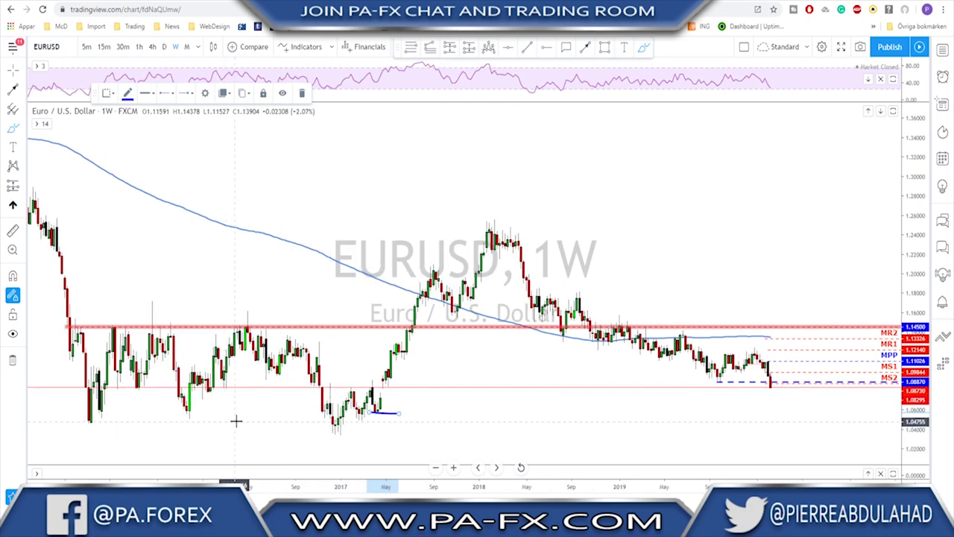
{"action": "key", "text": "ctrl+z"}
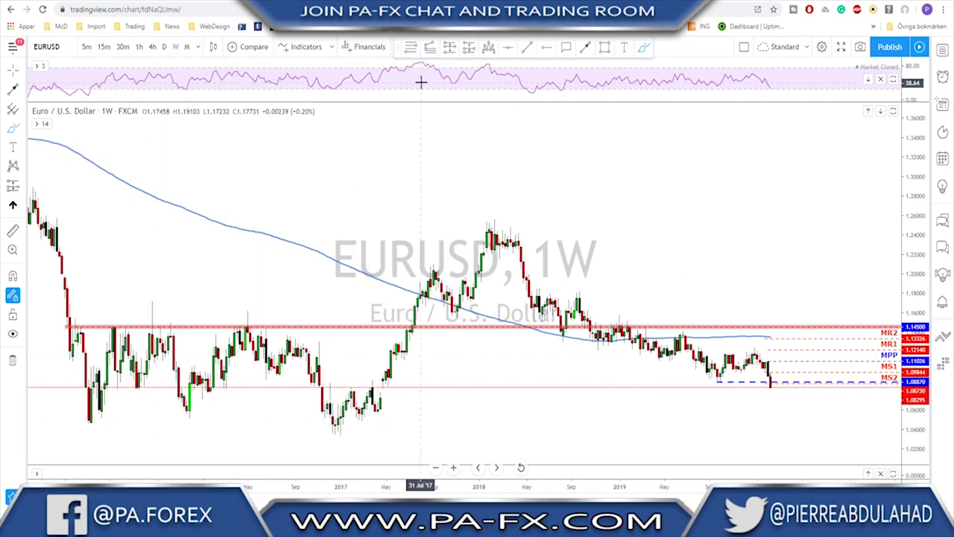
- Draw a rectangle marking the long-term EURUSD support zone between 1.04591 and 1.03549, from the 2015 low past the latest candle
{"action": "left_click", "coordinate": [605, 46]}
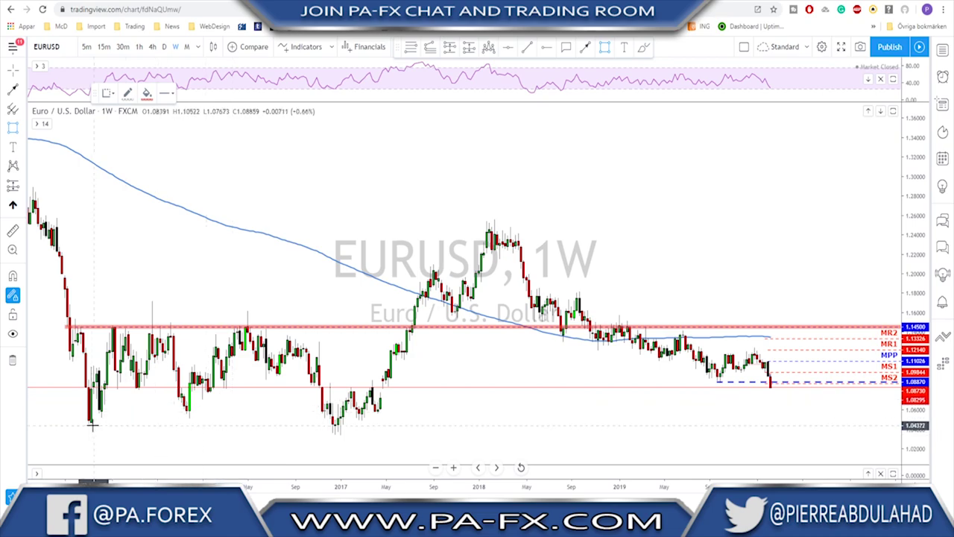
{"action": "mouse_move", "coordinate": [86, 423]}
{"action": "left_mouse_down"}
{"action": "mouse_move", "coordinate": [607, 451]}
{"action": "mouse_move", "coordinate": [872, 422]}
{"action": "mouse_move", "coordinate": [881, 435]}
{"action": "left_mouse_up"}
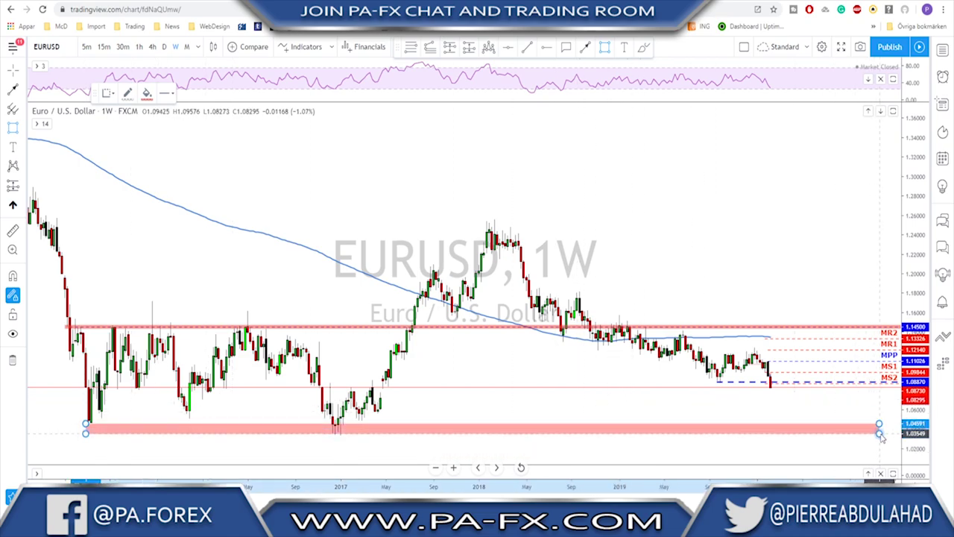
{"action": "scroll", "coordinate": [745, 410], "scroll_direction": "up", "scroll_amount": 2}
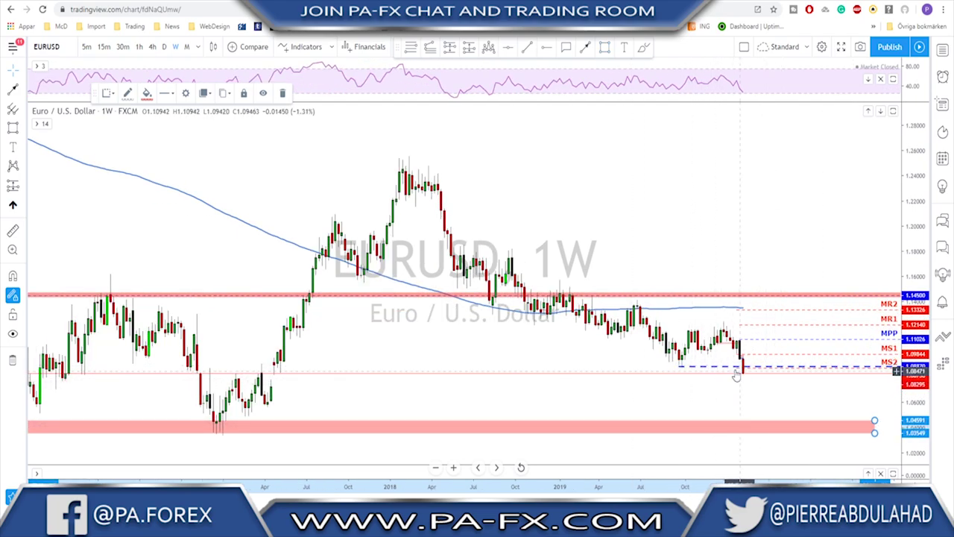
- Switch EURUSD to the daily timeframe, brush the decline from the late December 2019 high with a projected bounce and drop, and undo the brush
{"action": "left_click", "coordinate": [162, 47]}
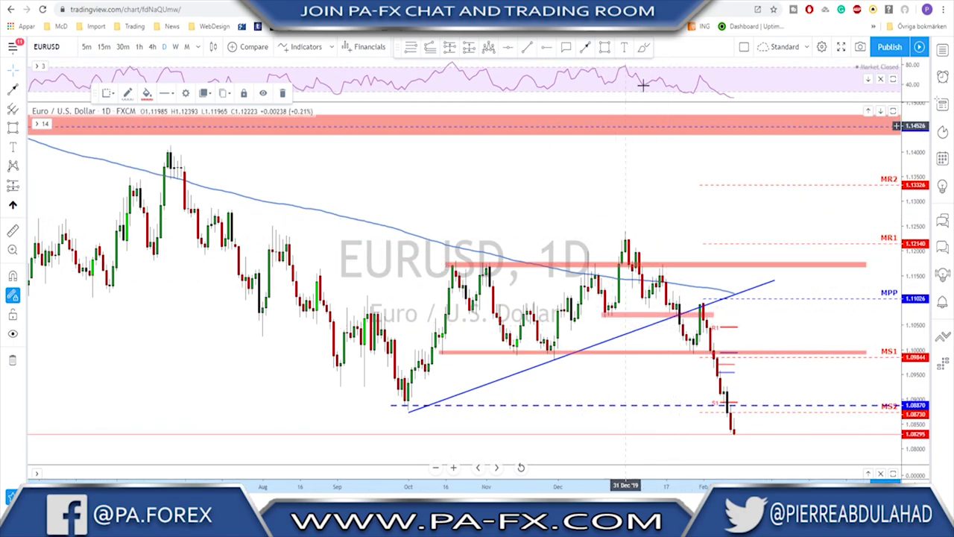
{"action": "left_click", "coordinate": [647, 48]}
{"action": "mouse_move", "coordinate": [630, 240]}
{"action": "left_mouse_down"}
{"action": "mouse_move", "coordinate": [690, 343]}
{"action": "mouse_move", "coordinate": [704, 312]}
{"action": "mouse_move", "coordinate": [740, 431]}
{"action": "mouse_move", "coordinate": [752, 407]}
{"action": "mouse_move", "coordinate": [783, 431]}
{"action": "left_mouse_up"}
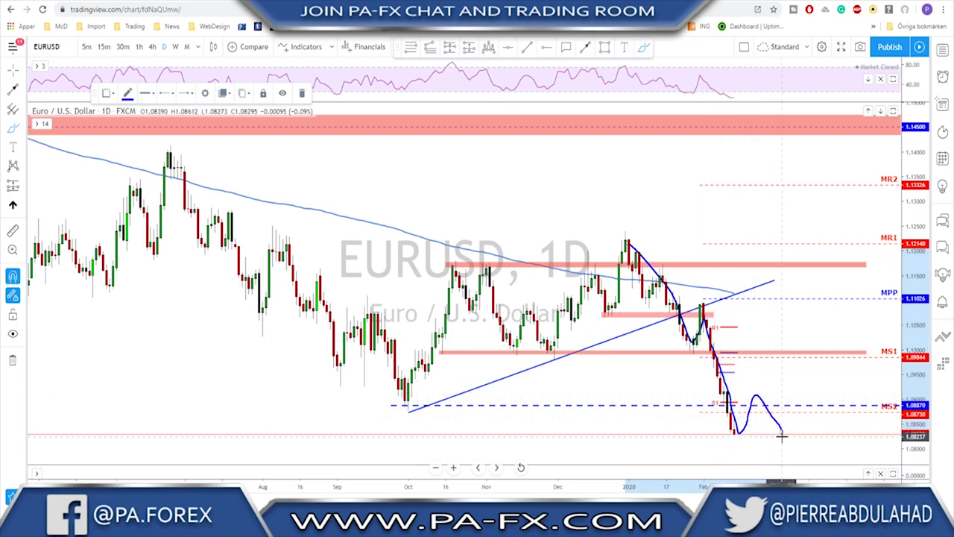
{"action": "key", "text": "ctrl+z"}
- Brush short projected rebounds from the latest daily low towards the dashed 1.08870 level, and undo them
{"action": "scroll", "coordinate": [763, 409], "scroll_direction": "down", "scroll_amount": 2}
{"action": "scroll", "coordinate": [738, 409], "scroll_direction": "up", "scroll_amount": 4}
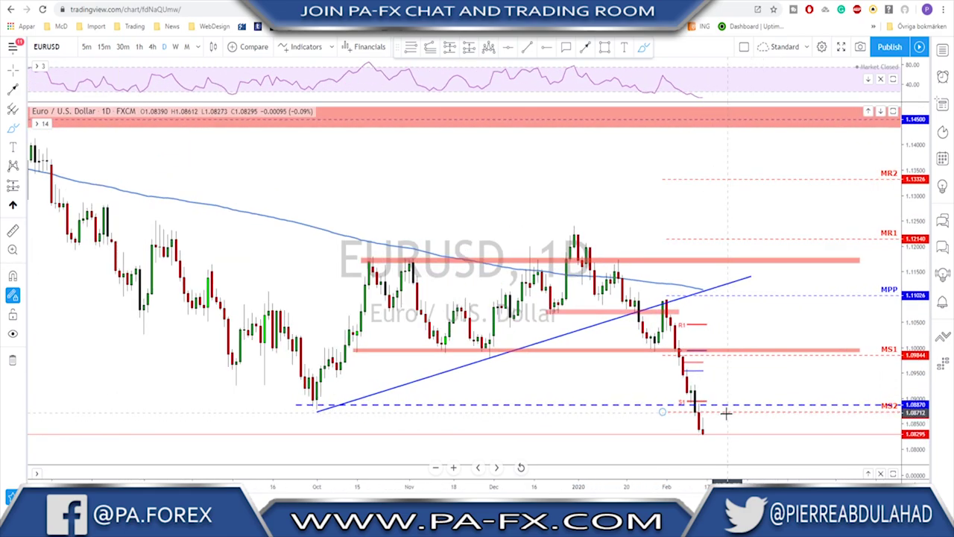
{"action": "left_click_drag", "start_coordinate": [703, 431], "coordinate": [714, 407]}
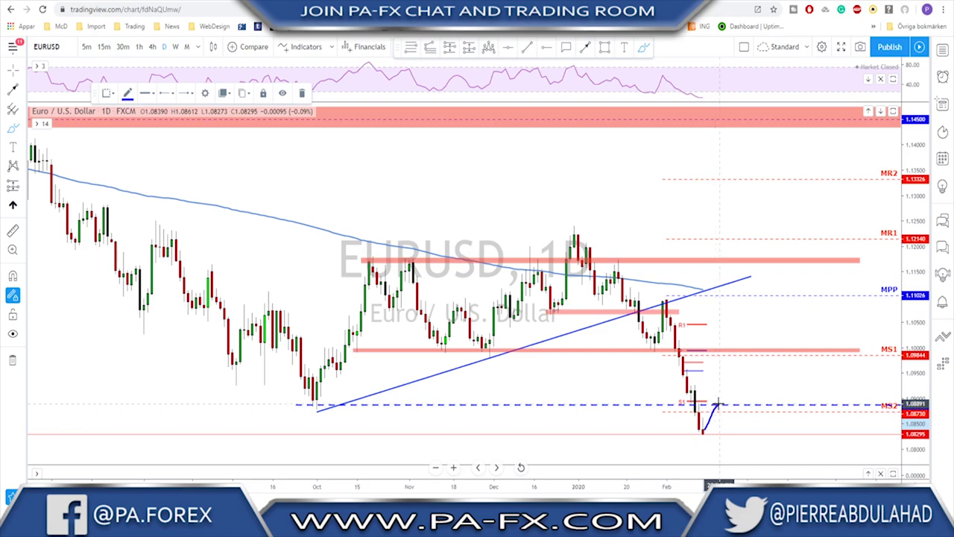
{"action": "mouse_move", "coordinate": [719, 405]}
{"action": "left_mouse_down"}
{"action": "mouse_move", "coordinate": [729, 430]}
{"action": "mouse_move", "coordinate": [711, 421]}
{"action": "left_mouse_up"}
{"action": "key", "text": "ctrl+z"}
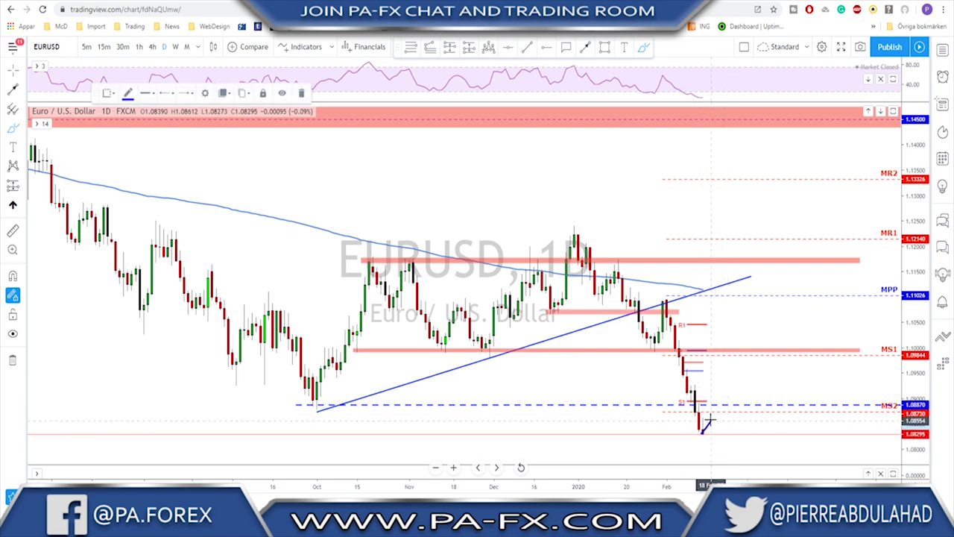
{"action": "key", "text": "ctrl+z"}
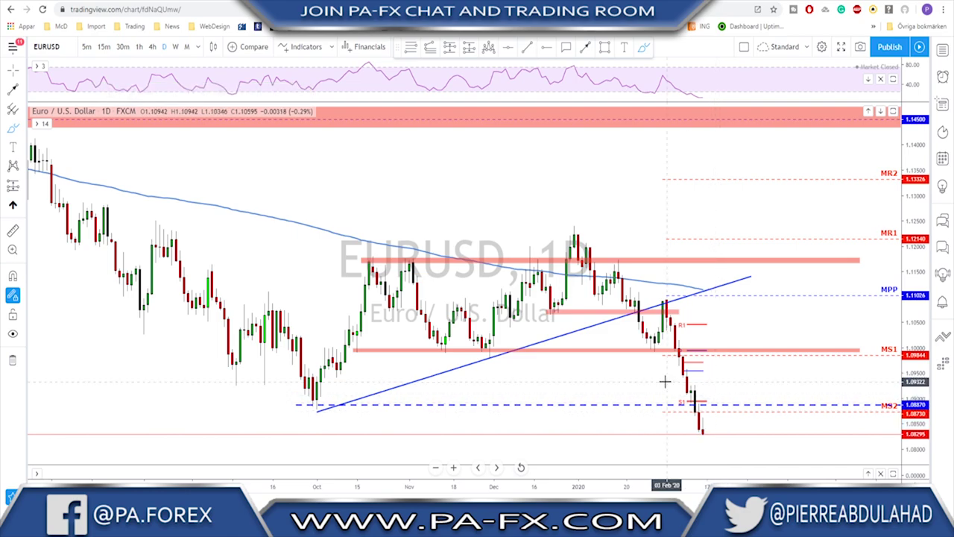
- Brush a projected zigzag flag rising from the latest low with channel lines and a downward breakout, and undo all its strokes
{"action": "scroll", "coordinate": [313, 239], "scroll_direction": "down", "scroll_amount": 1}
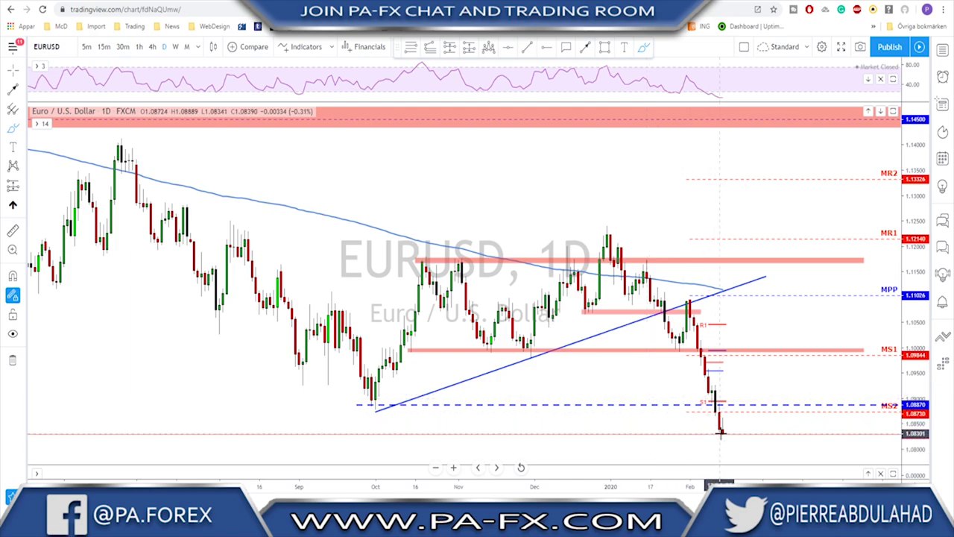
{"action": "left_click_drag", "start_coordinate": [723, 432], "coordinate": [724, 436]}
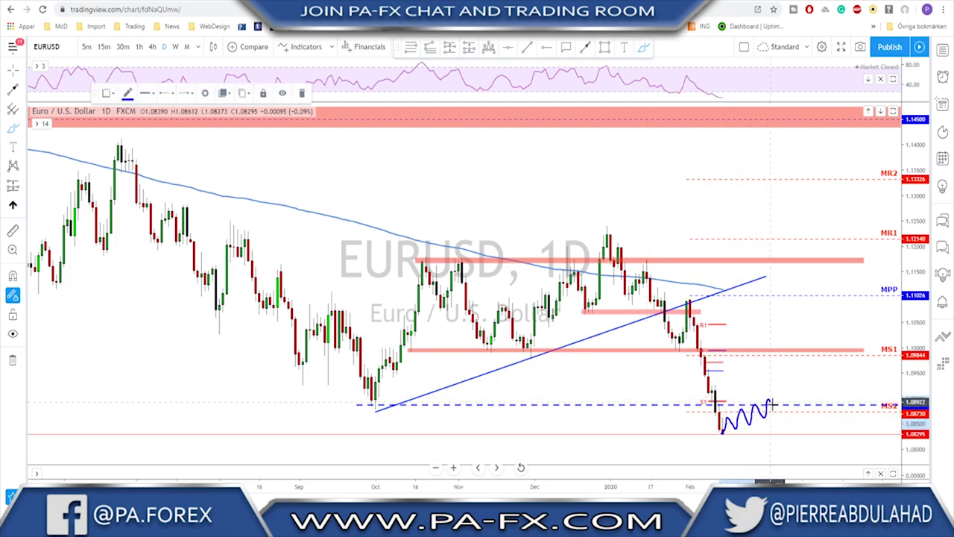
{"action": "mouse_move", "coordinate": [779, 417]}
{"action": "left_mouse_down"}
{"action": "mouse_move", "coordinate": [720, 435]}
{"action": "mouse_move", "coordinate": [773, 416]}
{"action": "left_mouse_up"}
{"action": "mouse_move", "coordinate": [712, 419]}
{"action": "left_mouse_down"}
{"action": "mouse_move", "coordinate": [770, 398]}
{"action": "mouse_move", "coordinate": [800, 446]}
{"action": "left_mouse_up"}
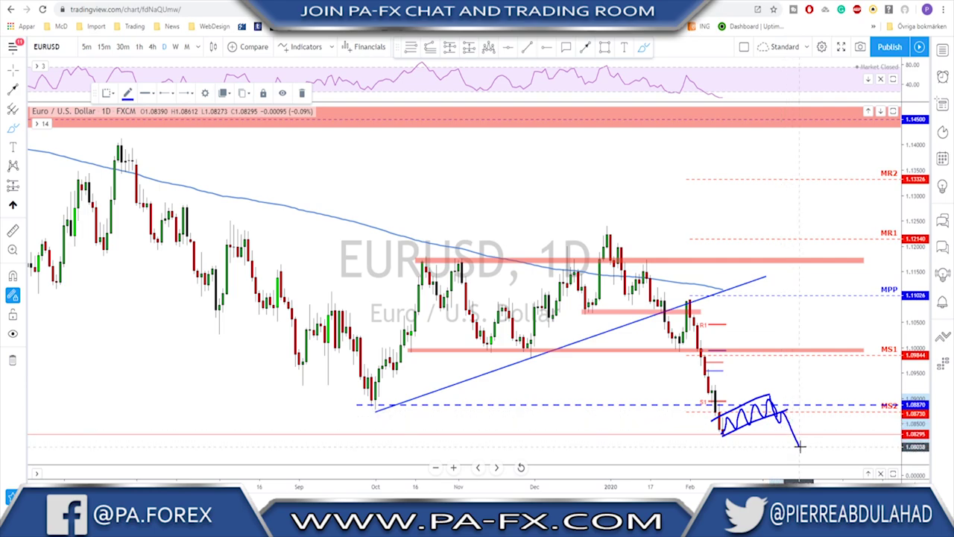
{"action": "key", "text": "ctrl+z"}
{"action": "key", "text": "ctrl+z"}
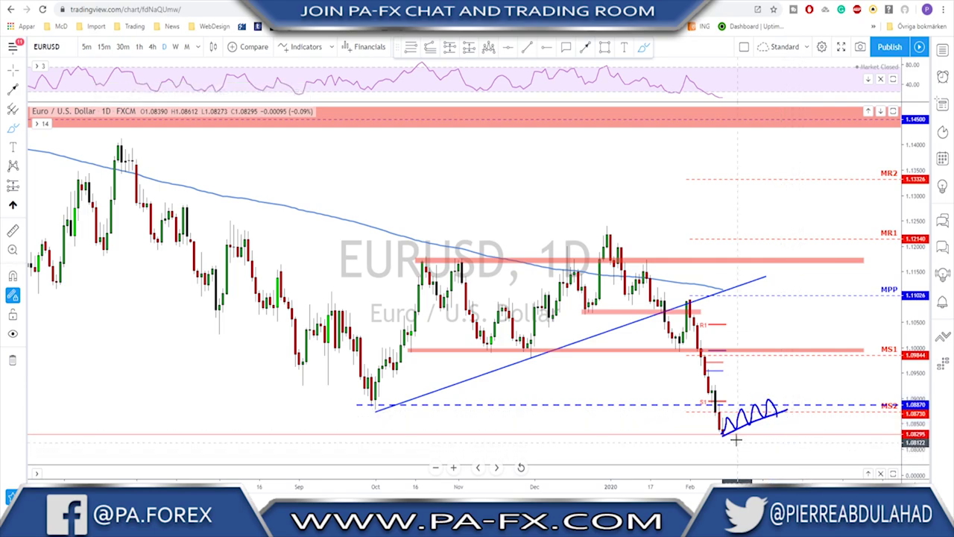
{"action": "key", "text": "ctrl+z"}
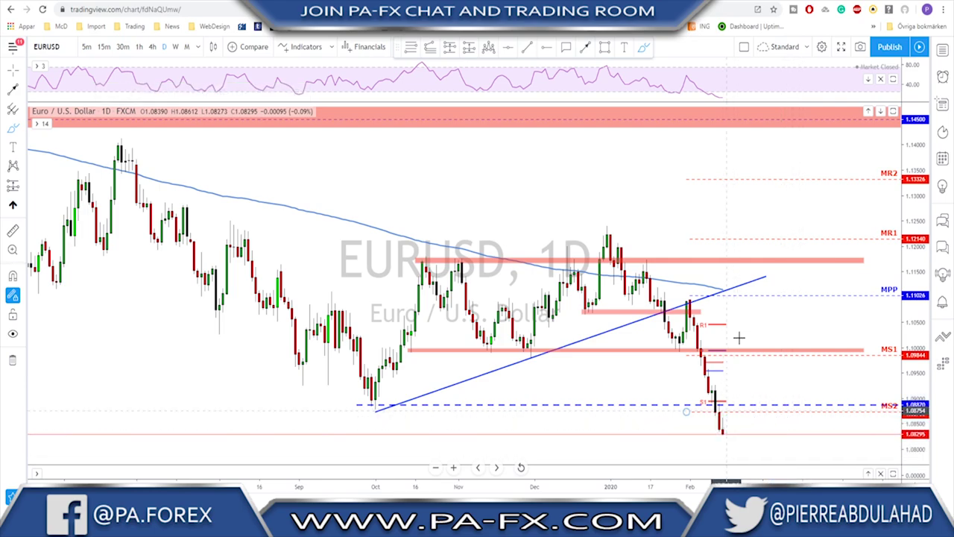
- Brush a steeper projected rise from the latest daily low past the dashed 1.08870 level, and undo it
{"action": "left_click_drag", "start_coordinate": [721, 432], "coordinate": [742, 393]}
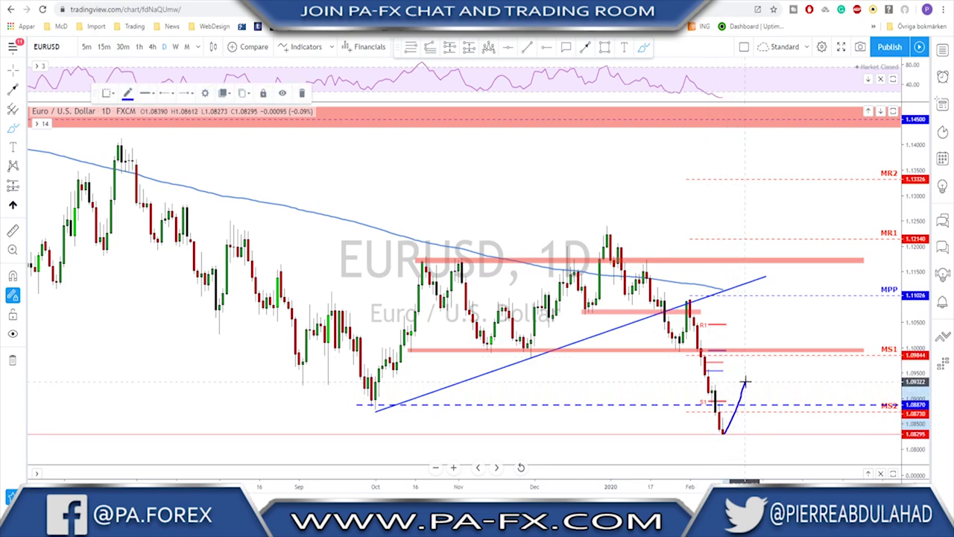
{"action": "key", "text": "ctrl+z"}
{"action": "scroll", "coordinate": [618, 309], "scroll_direction": "down", "scroll_amount": 1}
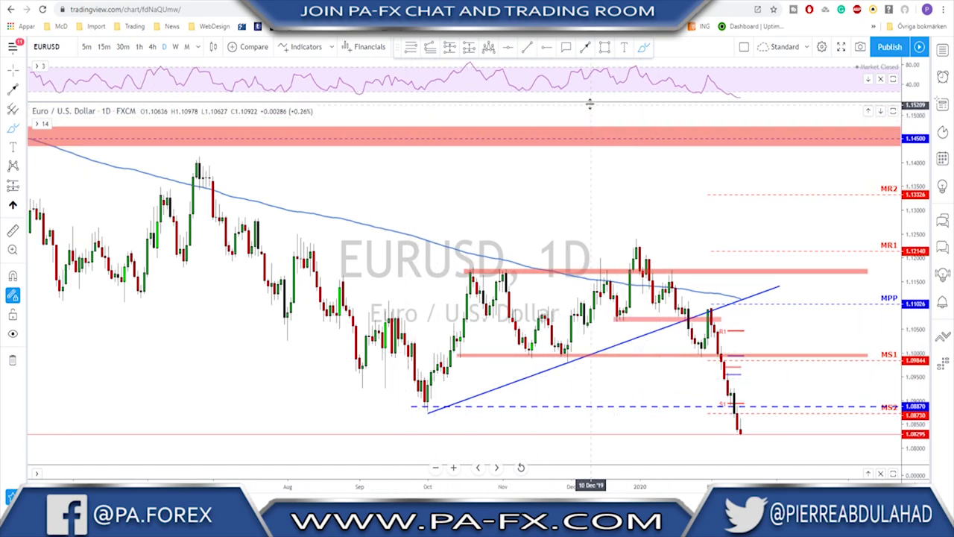
{"action": "left_click", "coordinate": [411, 53]}
{"action": "left_click", "coordinate": [701, 308]}
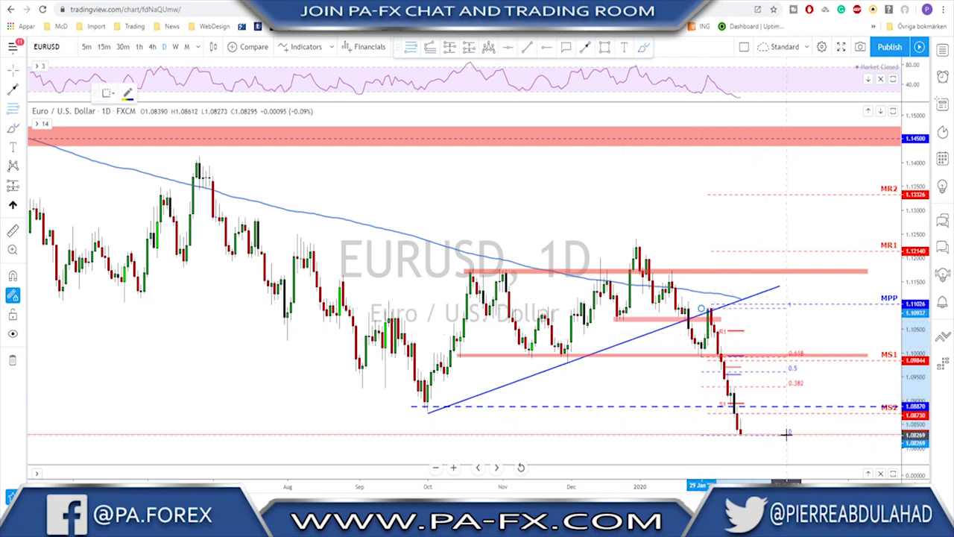
{"action": "key", "text": "Escape"}
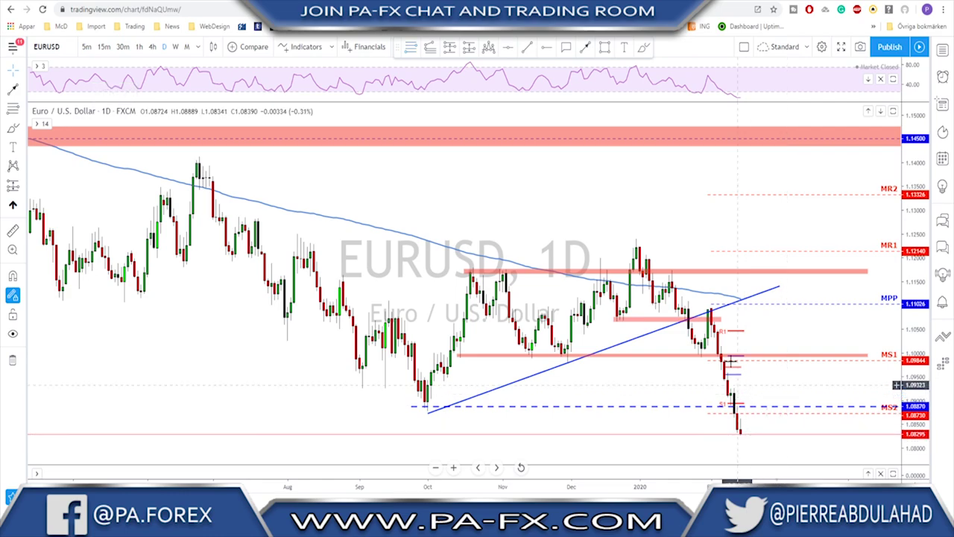
- Draw a red arrow path from the latest low up to about 1.09917 at the broken support zone and down to about 1.08101
{"action": "left_click", "coordinate": [584, 49]}
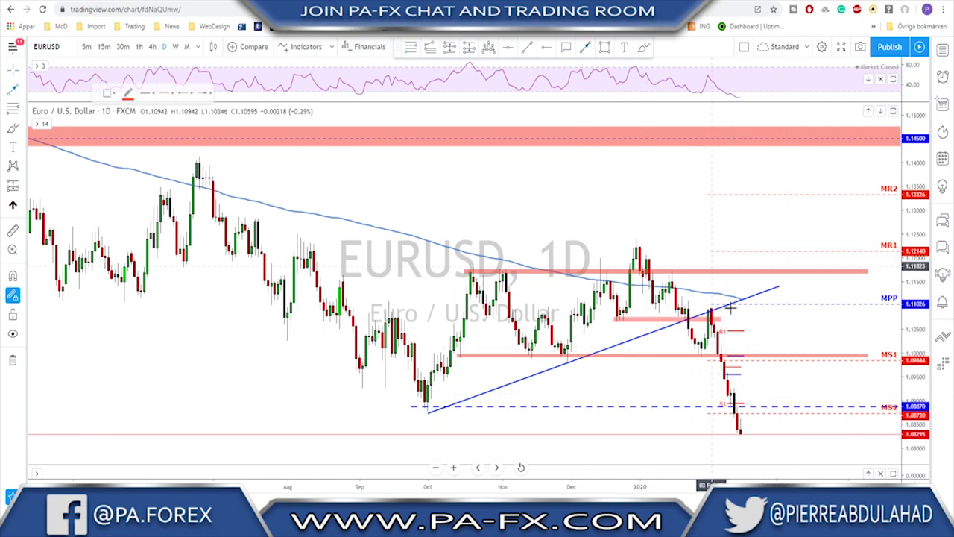
{"action": "left_click", "coordinate": [740, 435]}
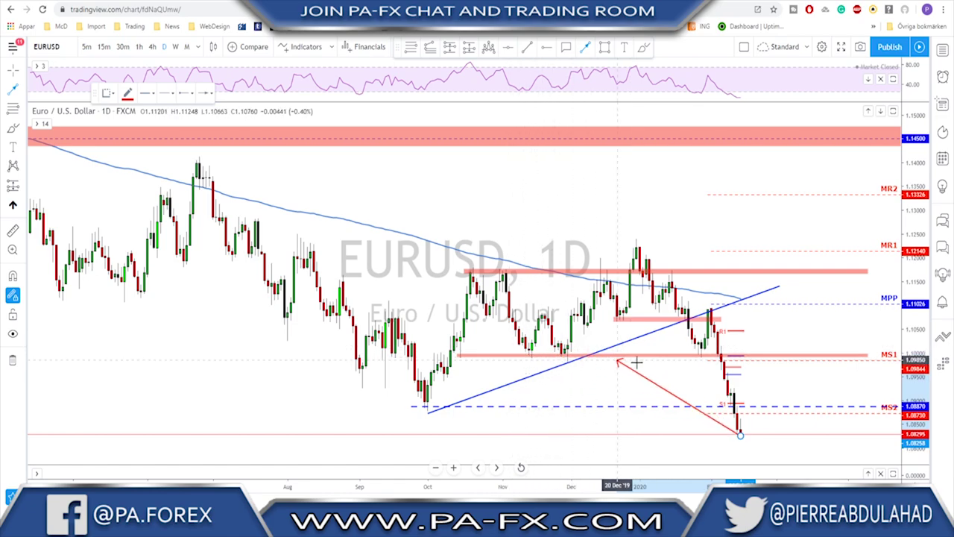
{"action": "left_click", "coordinate": [773, 358]}
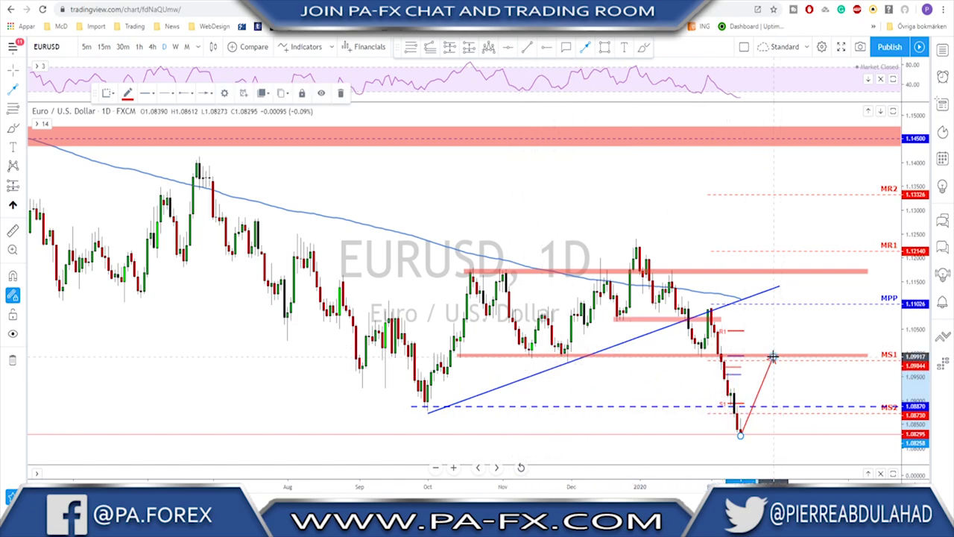
{"action": "double_click", "coordinate": [805, 443]}
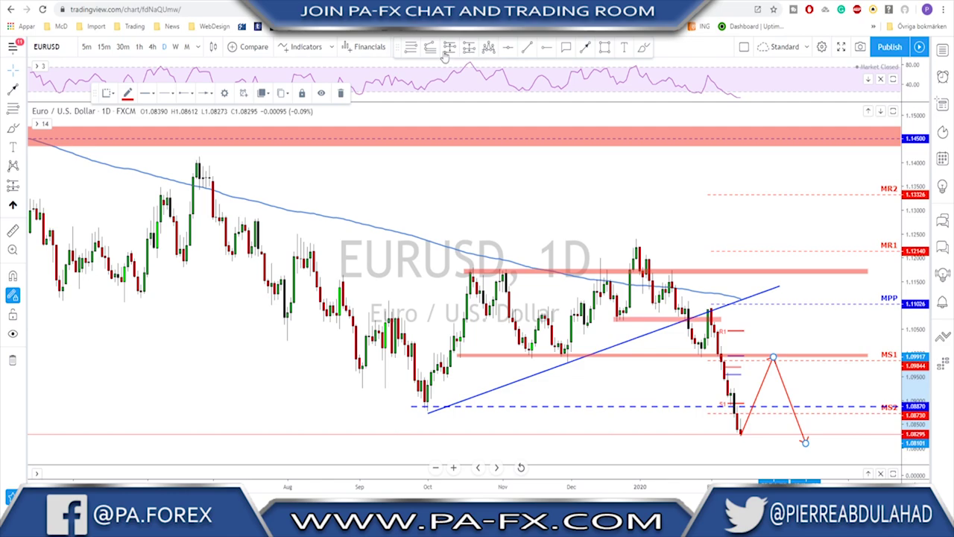
- Place a Fibonacci retracement from the early February swing high at 1.10949 to the latest low at 1.08247
{"action": "left_click", "coordinate": [412, 49]}
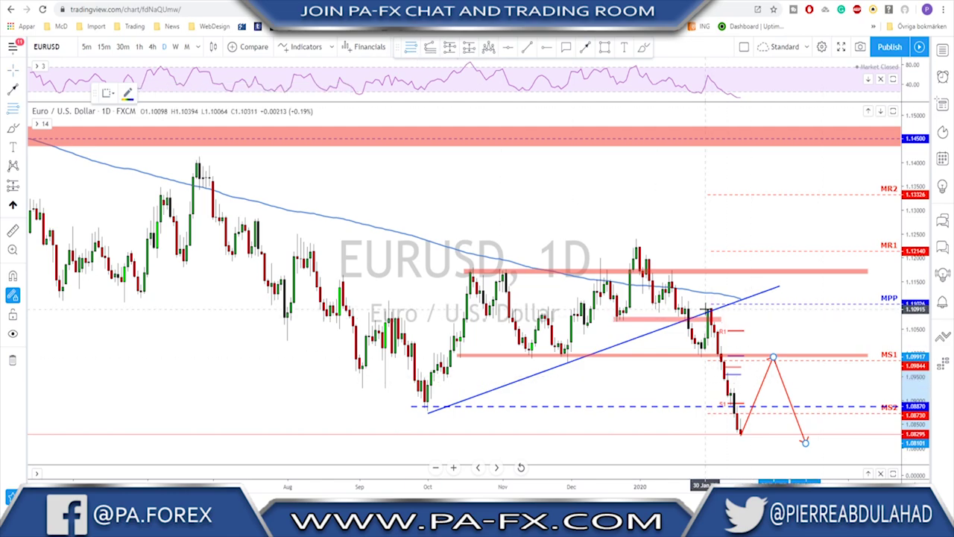
{"action": "left_click", "coordinate": [706, 308]}
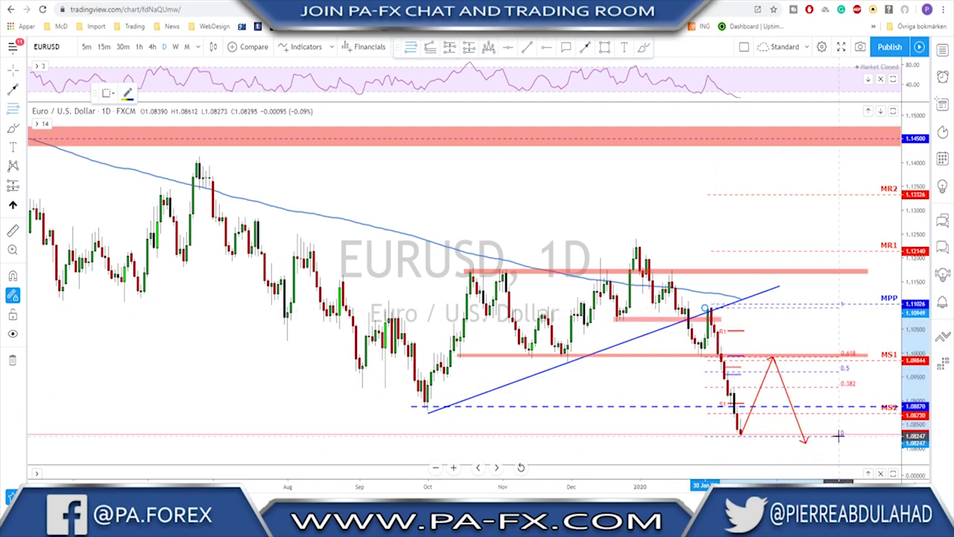
{"action": "left_click", "coordinate": [839, 436]}
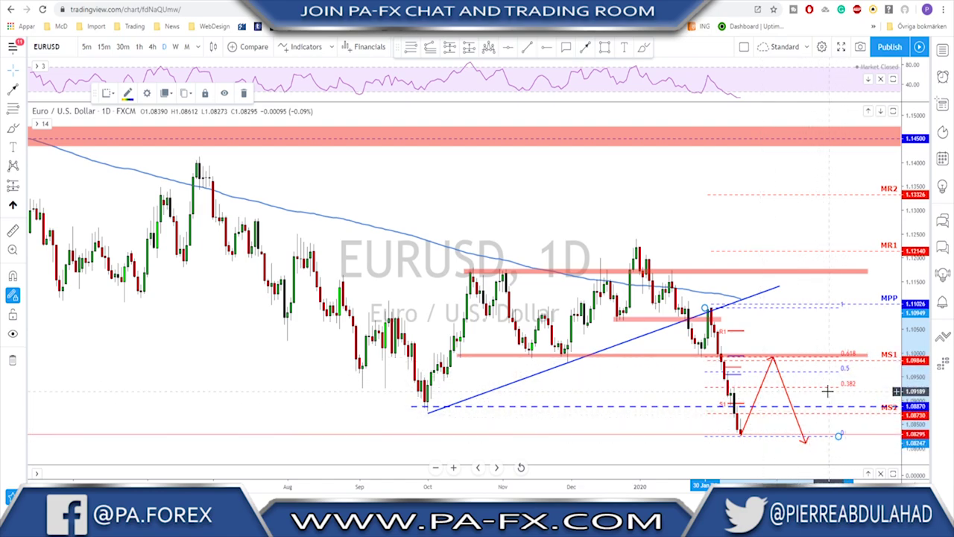
- Circle the 0.618 retracement label and the earlier lows along the support zone near 1.1000, and remove the circles
{"action": "left_click", "coordinate": [642, 47]}
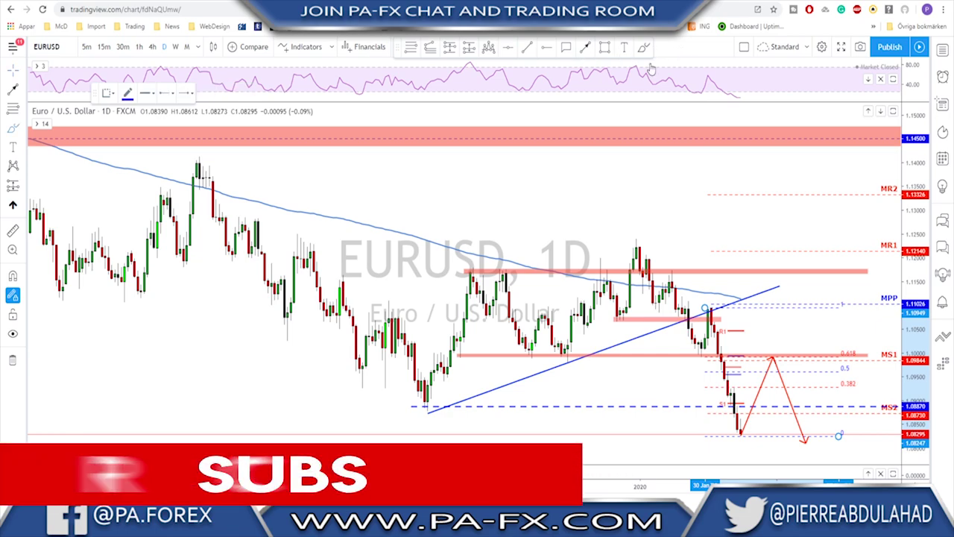
{"action": "mouse_move", "coordinate": [856, 348]}
{"action": "left_mouse_down"}
{"action": "mouse_move", "coordinate": [841, 350]}
{"action": "mouse_move", "coordinate": [874, 357]}
{"action": "mouse_move", "coordinate": [856, 348]}
{"action": "left_mouse_up"}
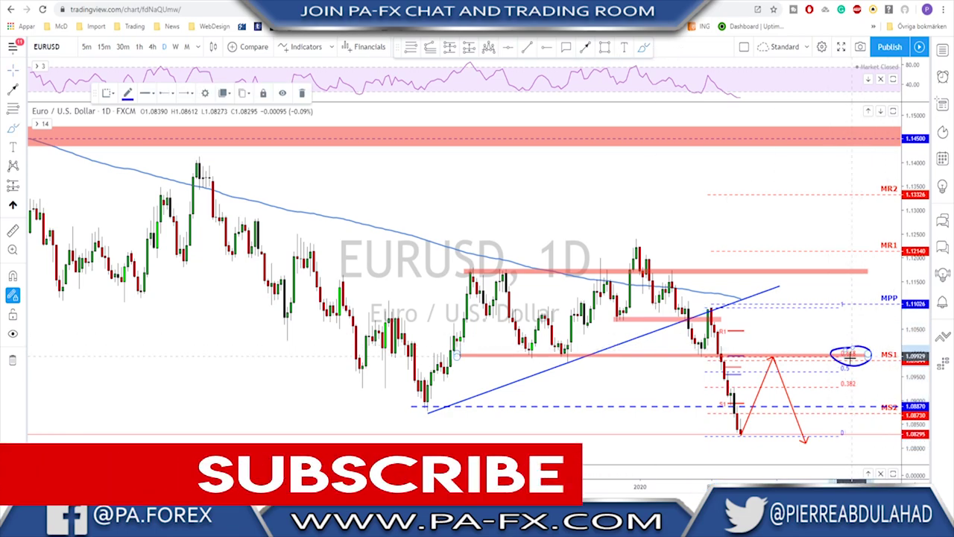
{"action": "left_click_drag", "start_coordinate": [722, 348], "coordinate": [725, 364]}
{"action": "mouse_move", "coordinate": [576, 352]}
{"action": "left_mouse_down"}
{"action": "mouse_move", "coordinate": [534, 355]}
{"action": "mouse_move", "coordinate": [585, 352]}
{"action": "mouse_move", "coordinate": [554, 354]}
{"action": "left_mouse_up"}
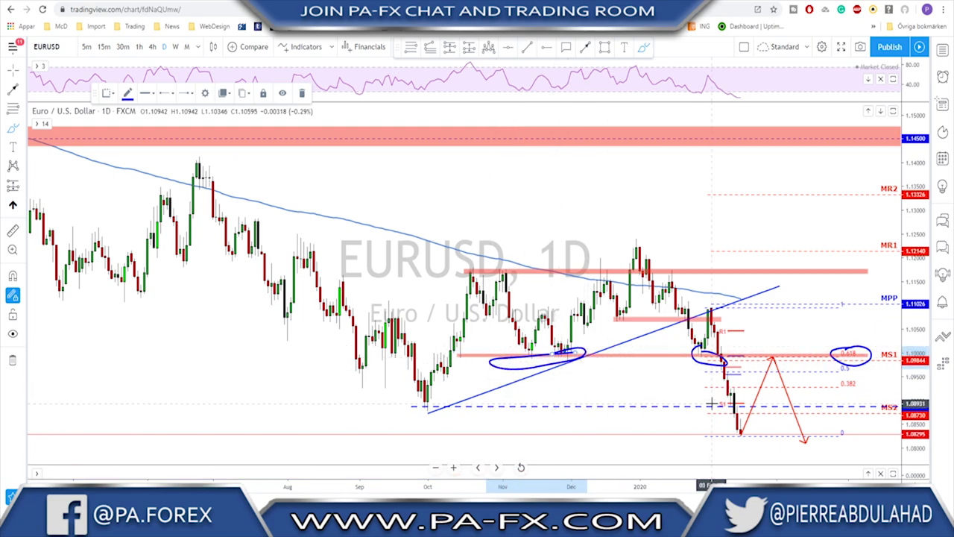
{"action": "key", "text": "Delete"}
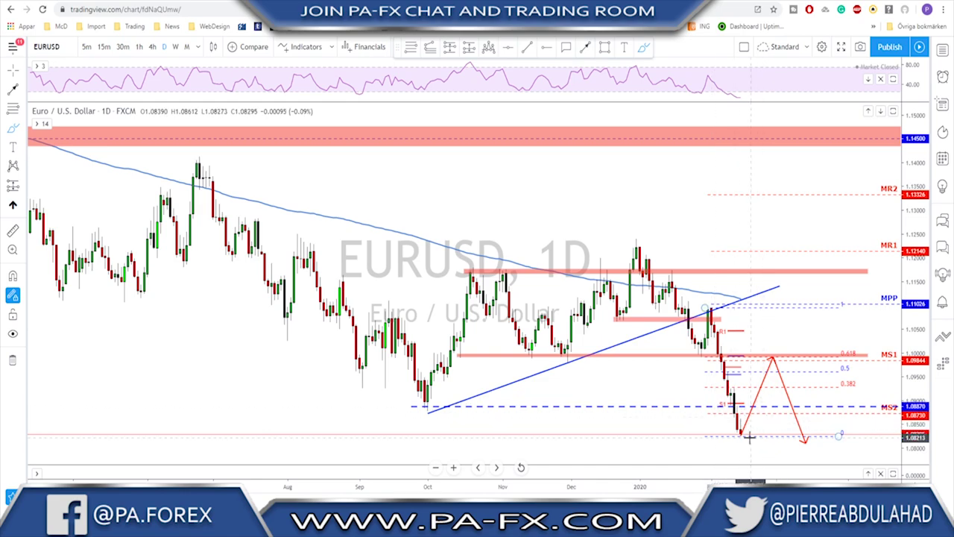
- Brush a projected rise from the latest low with a pullback around the dashed 1.08870 level, and undo both strokes
{"action": "left_click_drag", "start_coordinate": [743, 436], "coordinate": [768, 406]}
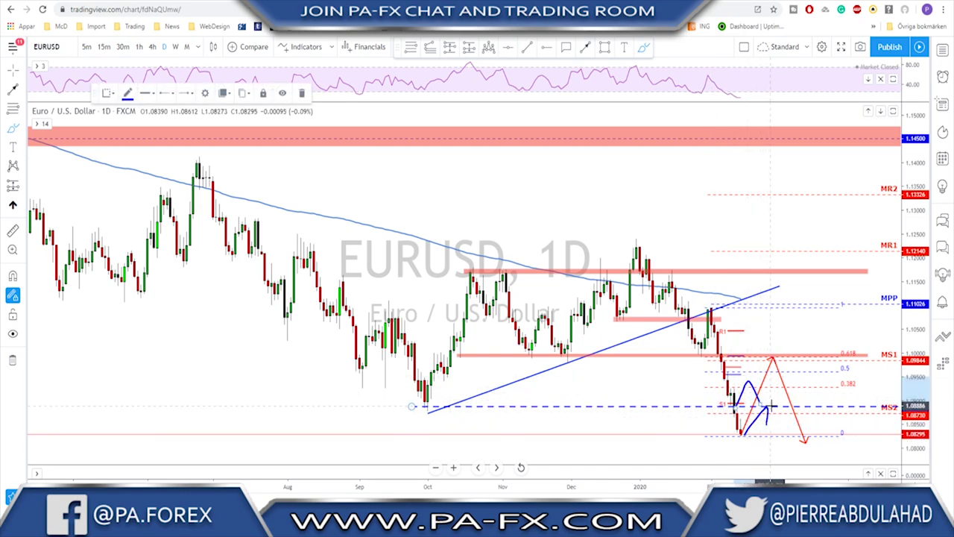
{"action": "key", "text": "ctrl+z"}
{"action": "key", "text": "ctrl+z"}
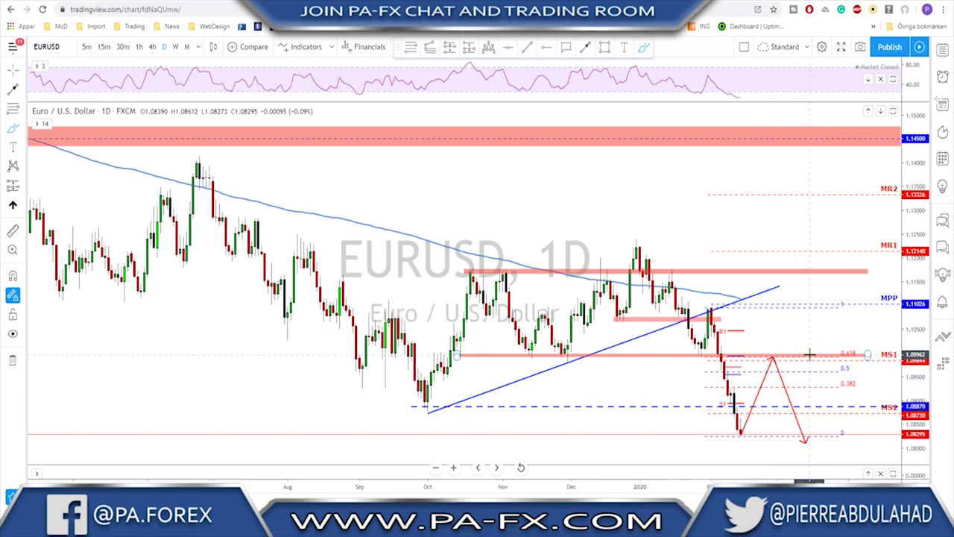
- Switch EURUSD to the 4-hour timeframe, circle the six small consolidations along the February decline, and undo all the circles
{"action": "scroll", "coordinate": [810, 311], "scroll_direction": "down", "scroll_amount": 1}
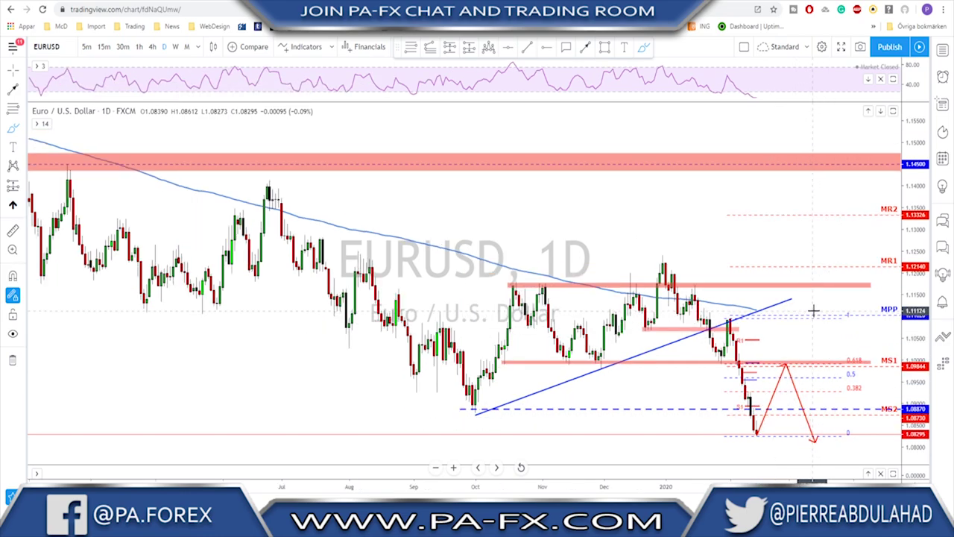
{"action": "left_click", "coordinate": [152, 47]}
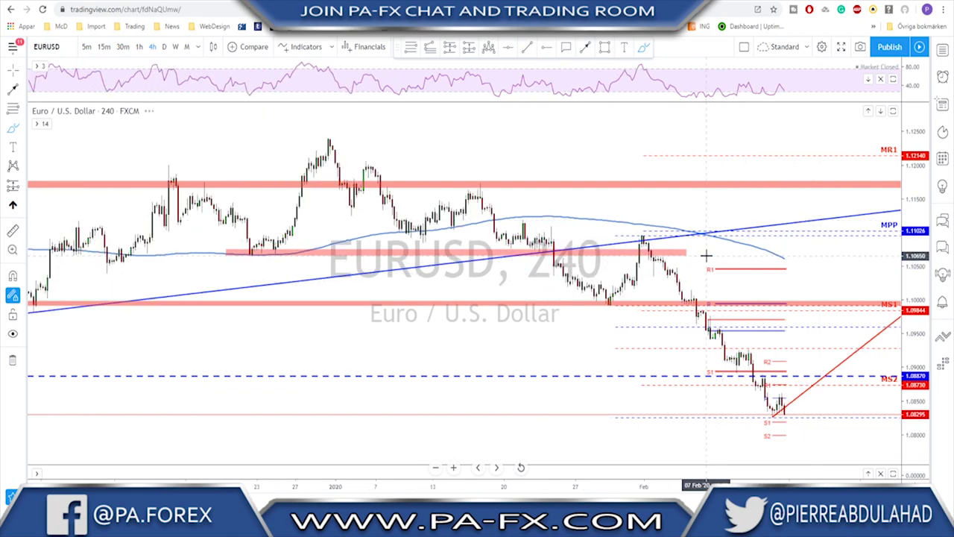
{"action": "mouse_move", "coordinate": [667, 292]}
{"action": "left_mouse_down"}
{"action": "mouse_move", "coordinate": [689, 336]}
{"action": "mouse_move", "coordinate": [739, 354]}
{"action": "mouse_move", "coordinate": [757, 412]}
{"action": "mouse_move", "coordinate": [772, 396]}
{"action": "left_mouse_up"}
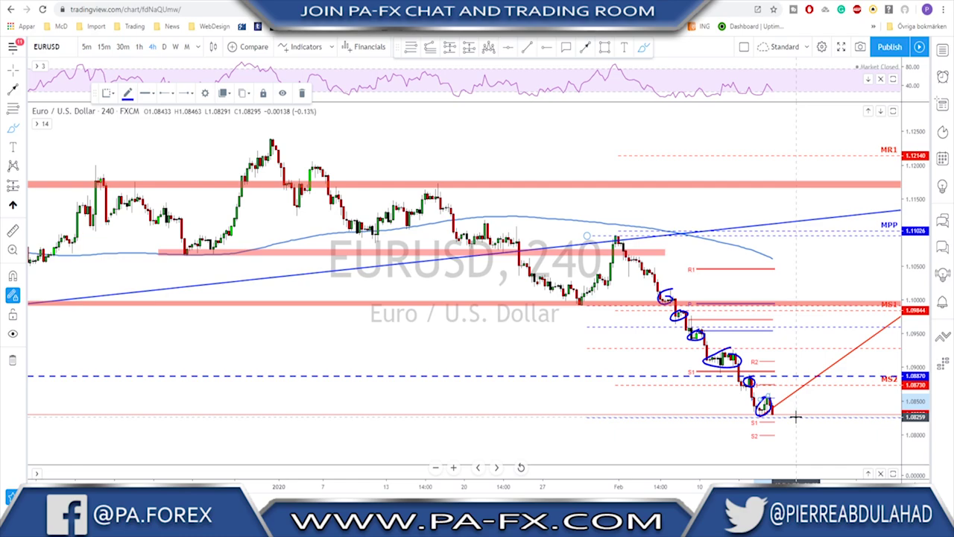
{"action": "key", "text": "ctrl+z"}
{"action": "key", "text": "ctrl+z"}
{"action": "key", "text": "ctrl+z"}
{"action": "key", "text": "ctrl+z"}
{"action": "key", "text": "ctrl+z"}
{"action": "key", "text": "ctrl+z"}
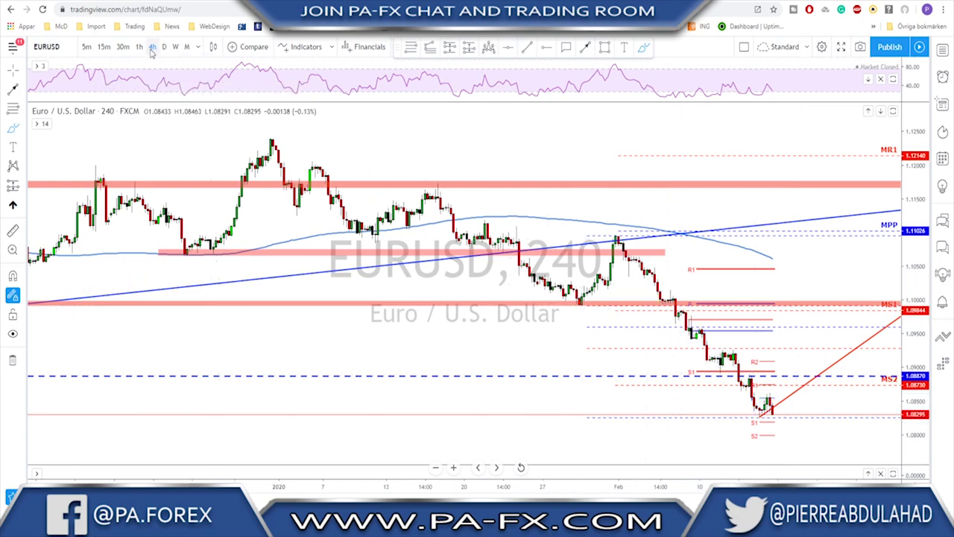
- Switch EURUSD to the 1-hour timeframe and brush support lines under each February consolidation, with a projected breakdown below the newest one
{"action": "left_click", "coordinate": [140, 47]}
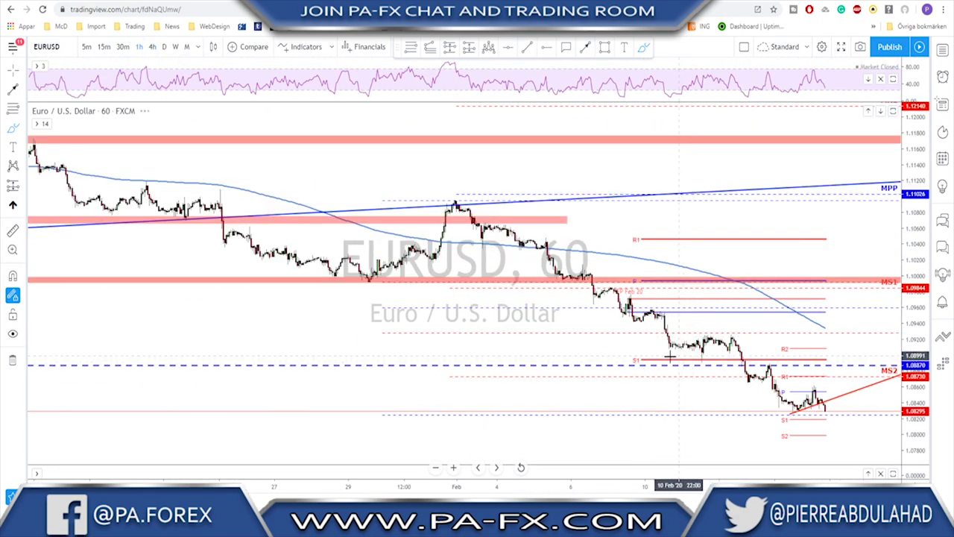
{"action": "left_click_drag", "start_coordinate": [664, 354], "coordinate": [762, 343]}
{"action": "left_click_drag", "start_coordinate": [615, 328], "coordinate": [699, 315]}
{"action": "left_click_drag", "start_coordinate": [590, 297], "coordinate": [650, 285]}
{"action": "left_click_drag", "start_coordinate": [554, 280], "coordinate": [643, 275]}
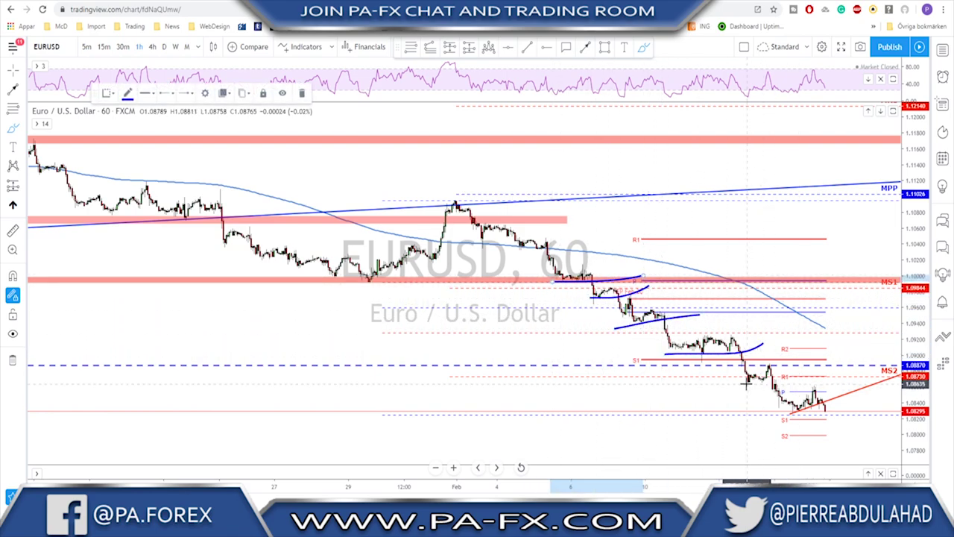
{"action": "left_click_drag", "start_coordinate": [748, 381], "coordinate": [822, 365]}
{"action": "mouse_move", "coordinate": [789, 416]}
{"action": "left_mouse_down"}
{"action": "mouse_move", "coordinate": [843, 394]}
{"action": "mouse_move", "coordinate": [833, 429]}
{"action": "mouse_move", "coordinate": [859, 463]}
{"action": "left_mouse_up"}
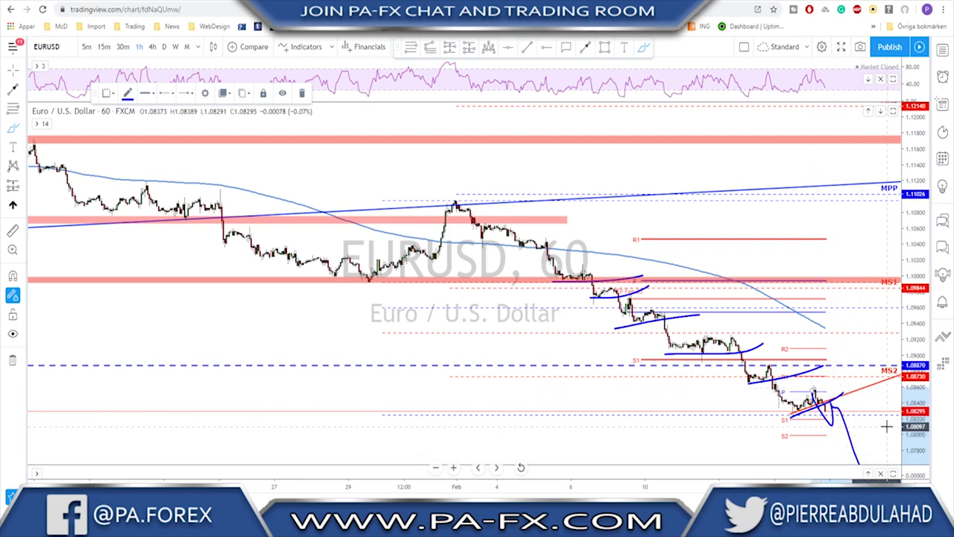
- Delete the brushed lines and projection from the EURUSD chart, and open GBPUSD on the daily timeframe
{"action": "key", "text": "Delete"}
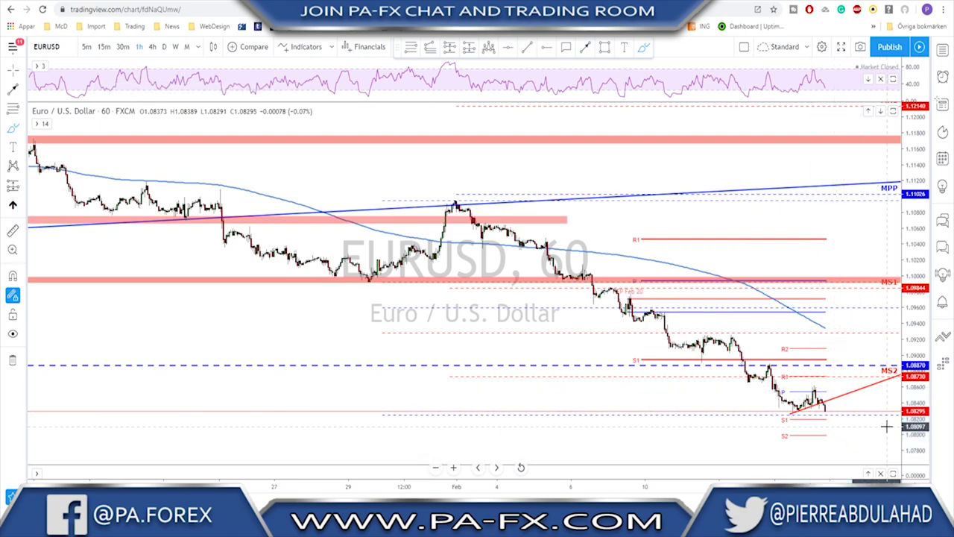
{"action": "key", "text": "Down"}
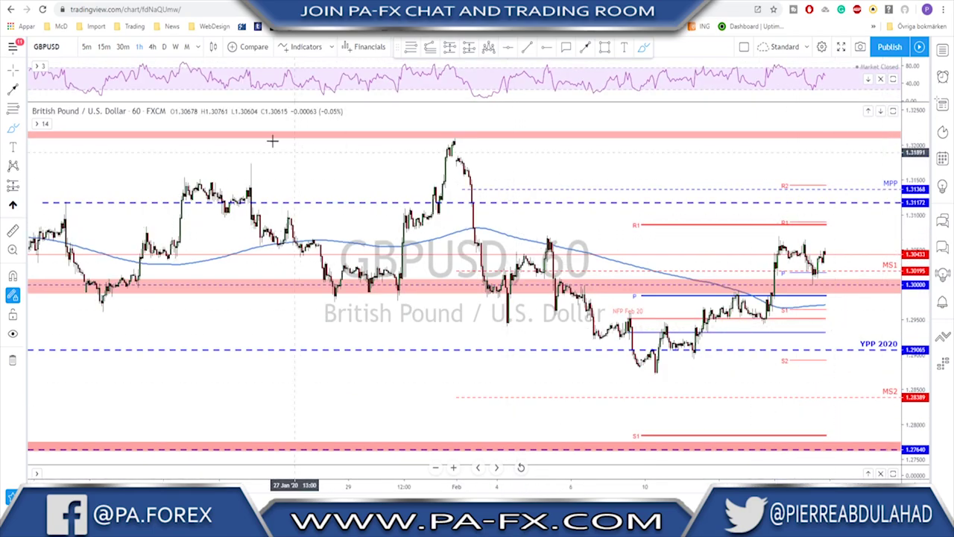
{"action": "left_click", "coordinate": [164, 47]}
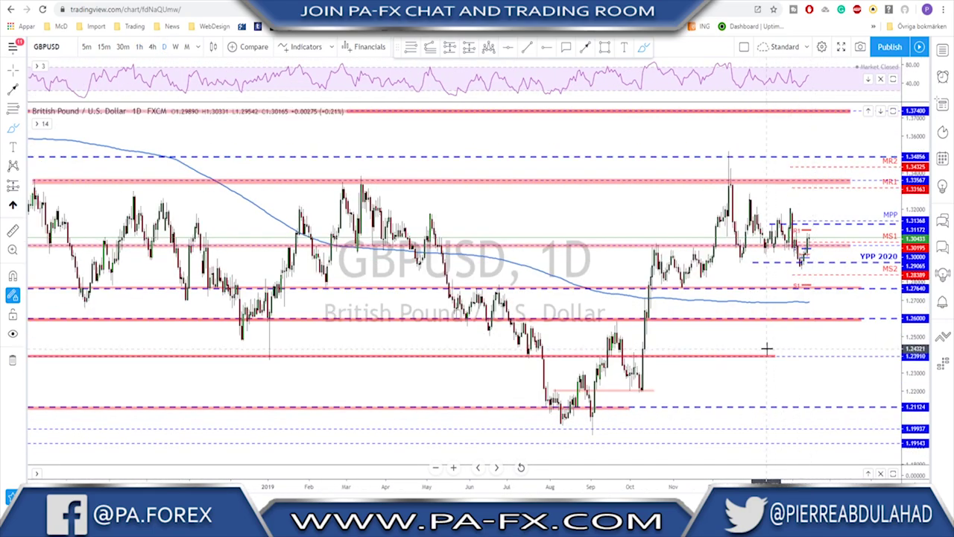
- Brush a rising stroke along the latest February rebound on the GBPUSD daily chart, and undo it
{"action": "scroll", "coordinate": [774, 331], "scroll_direction": "up", "scroll_amount": 3}
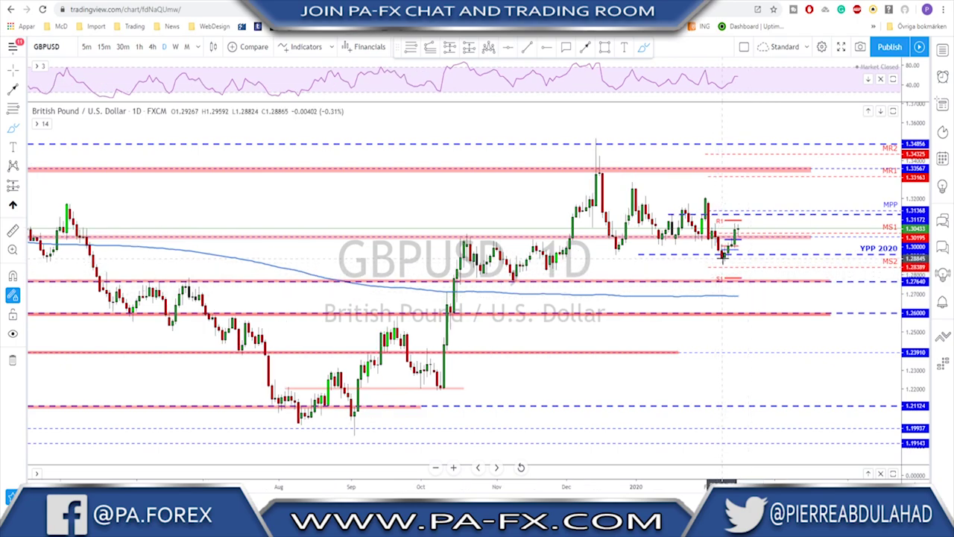
{"action": "left_click_drag", "start_coordinate": [722, 258], "coordinate": [738, 232]}
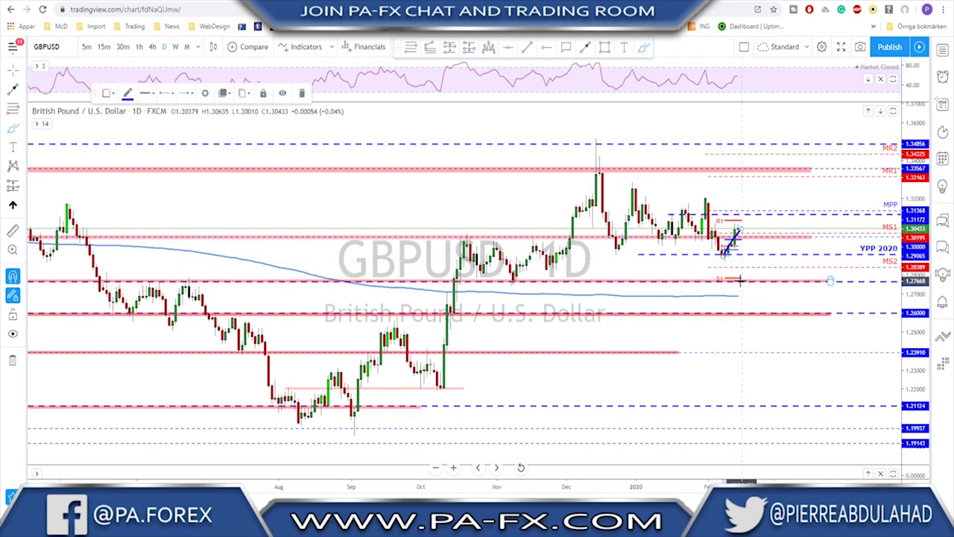
{"action": "key", "text": "ctrl+z"}
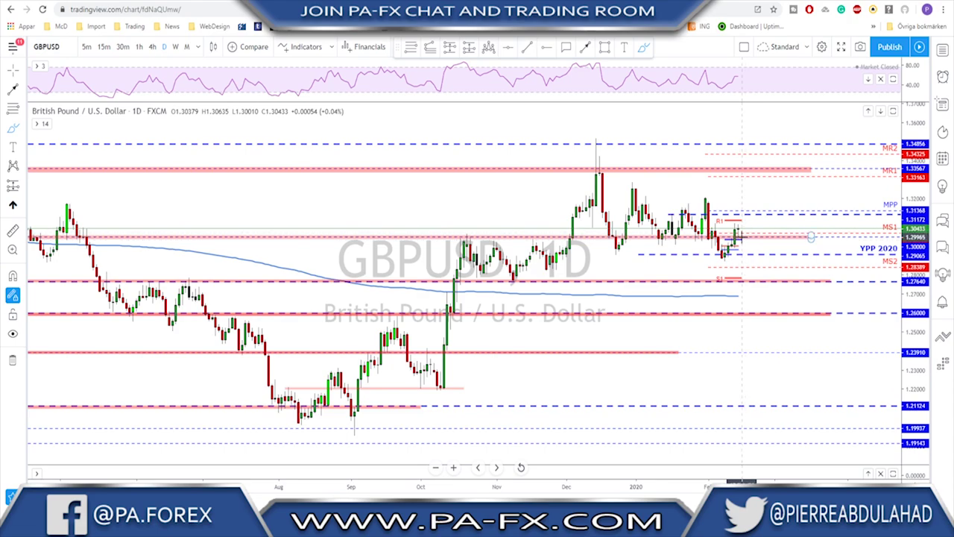
- Switch GBPUSD to the 4-hour timeframe, circle the latest low at the 1.30000 zone and brush the February upswings leading to it
{"action": "left_click", "coordinate": [152, 47]}
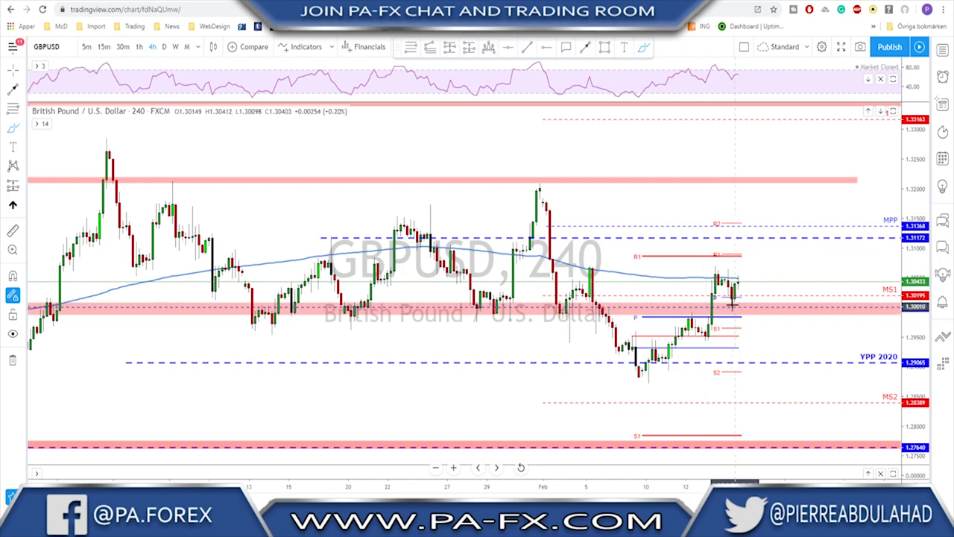
{"action": "left_click_drag", "start_coordinate": [724, 302], "coordinate": [734, 302]}
{"action": "mouse_move", "coordinate": [647, 378]}
{"action": "left_mouse_down"}
{"action": "mouse_move", "coordinate": [692, 316]}
{"action": "mouse_move", "coordinate": [708, 339]}
{"action": "mouse_move", "coordinate": [725, 278]}
{"action": "mouse_move", "coordinate": [736, 302]}
{"action": "left_mouse_up"}
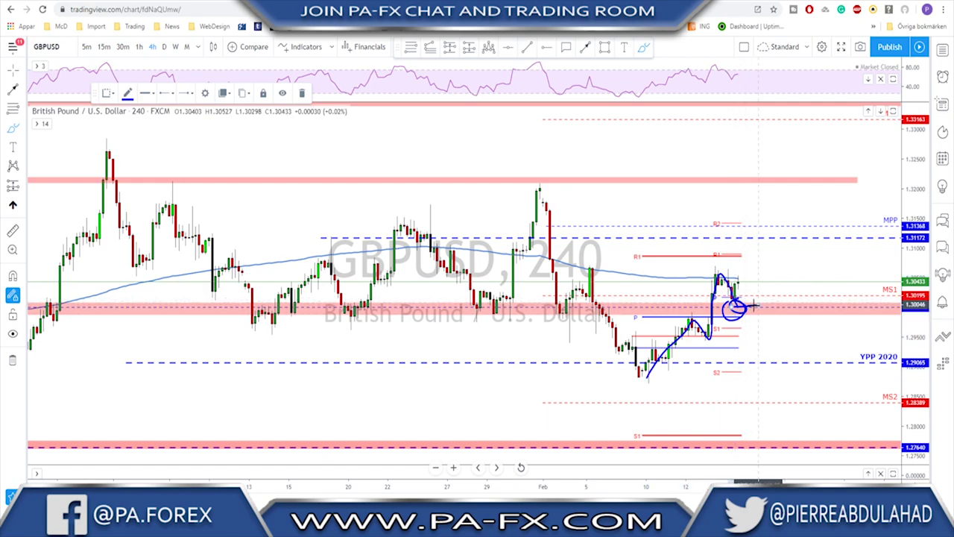
- Replace the swing path and circle with a brushed projection dipping to the 1.30000 level and rising toward R1
{"action": "mouse_move", "coordinate": [735, 297]}
{"action": "left_mouse_down"}
{"action": "mouse_move", "coordinate": [746, 300]}
{"action": "mouse_move", "coordinate": [749, 250]}
{"action": "left_mouse_up"}
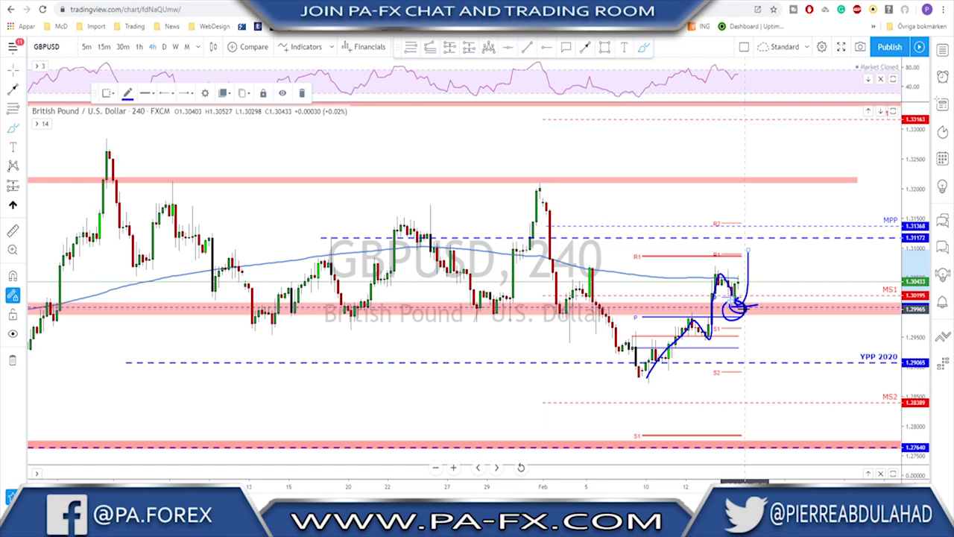
{"action": "key", "text": "ctrl+z"}
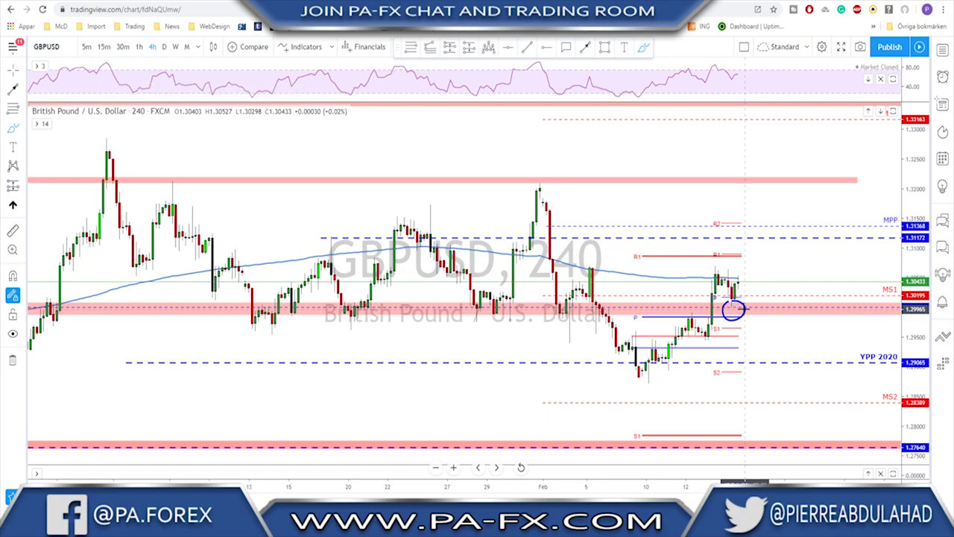
{"action": "mouse_move", "coordinate": [739, 281]}
{"action": "left_mouse_down"}
{"action": "mouse_move", "coordinate": [763, 291]}
{"action": "mouse_move", "coordinate": [775, 236]}
{"action": "left_mouse_up"}
{"action": "key", "text": "ctrl+z"}
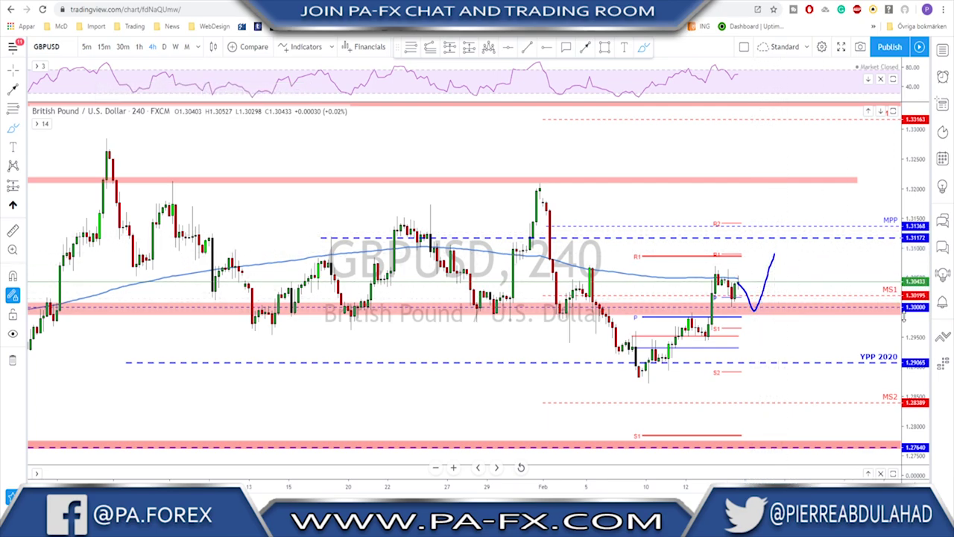
- Open USDJPY on the weekly timeframe and examine the latest candles around the dashed 109.700 level
{"action": "key", "text": "Down"}
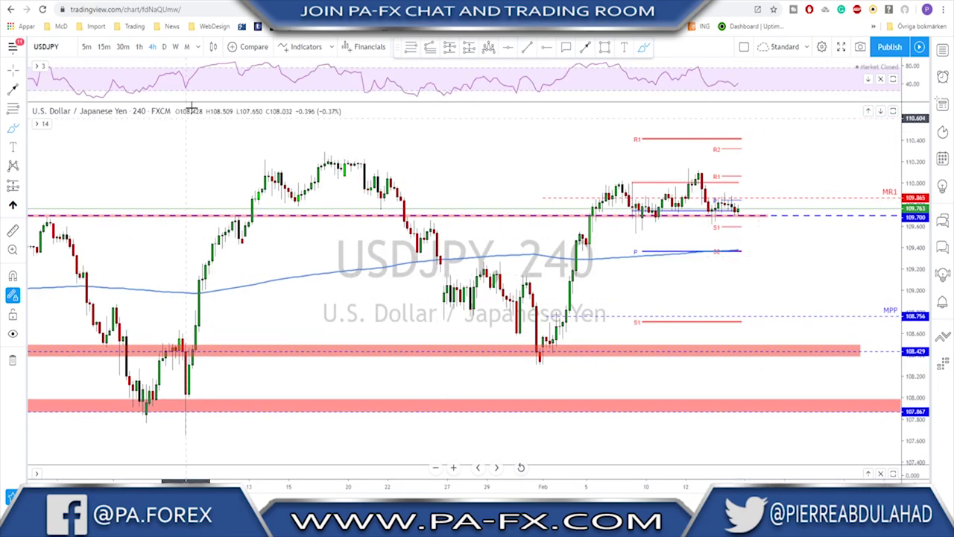
{"action": "left_click", "coordinate": [176, 46]}
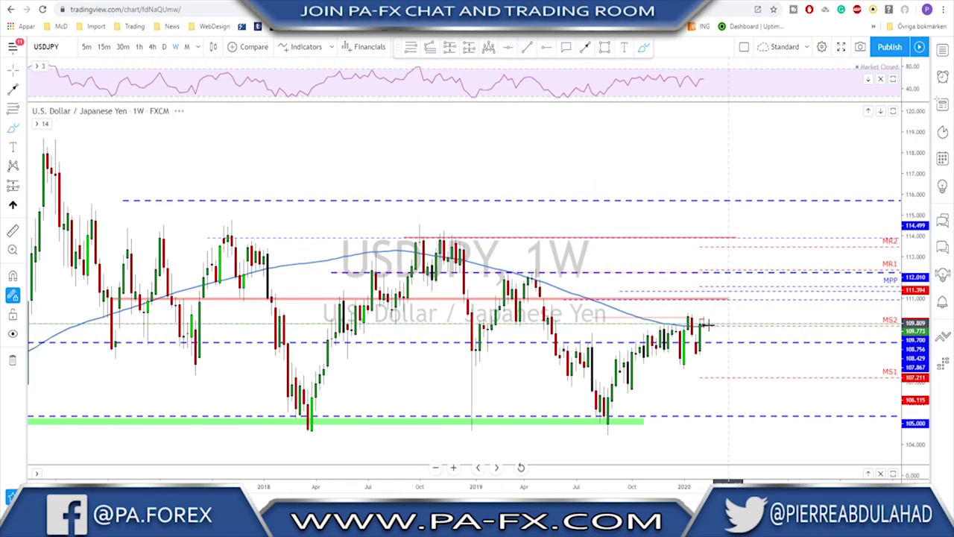
{"action": "scroll", "coordinate": [671, 374], "scroll_direction": "up", "scroll_amount": 1}
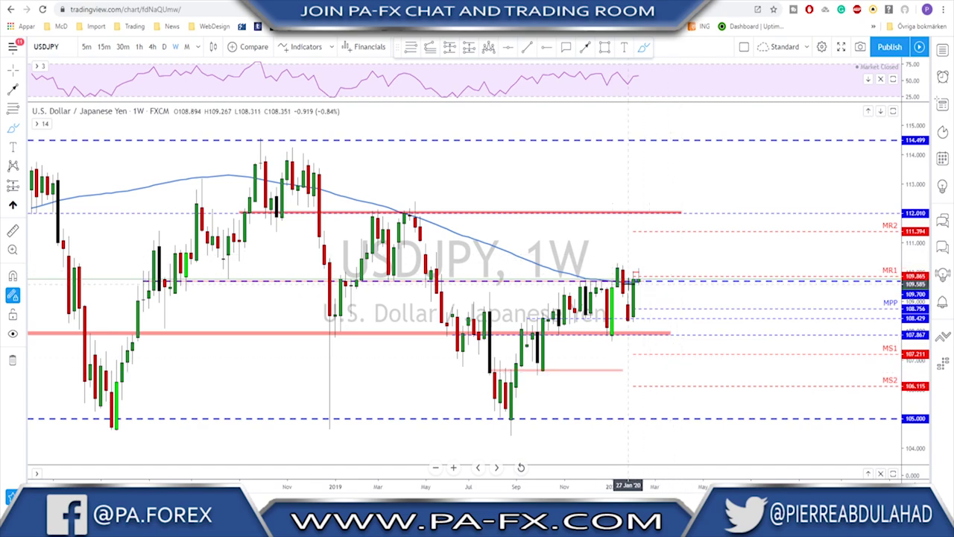
{"action": "left_click", "coordinate": [619, 282]}
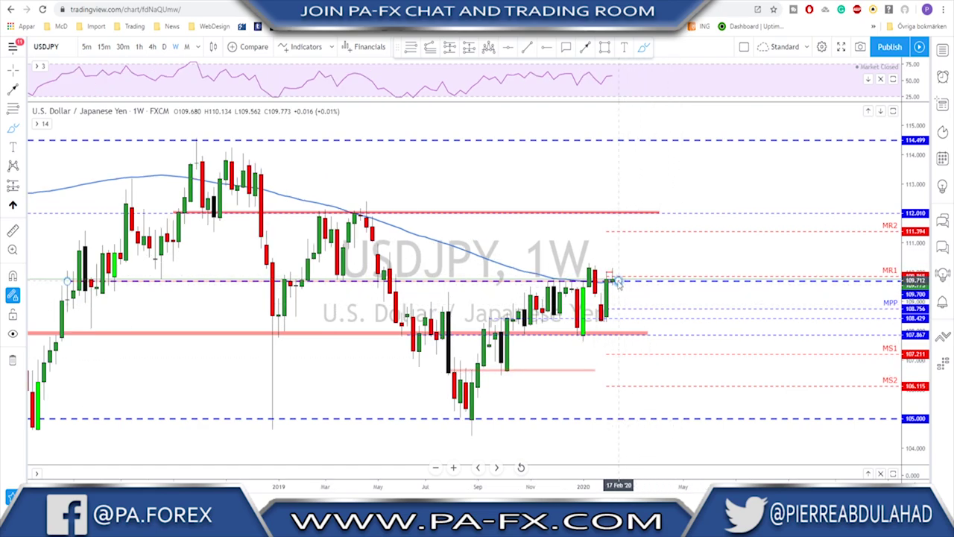
{"action": "scroll", "coordinate": [610, 287], "scroll_direction": "up", "scroll_amount": 2}
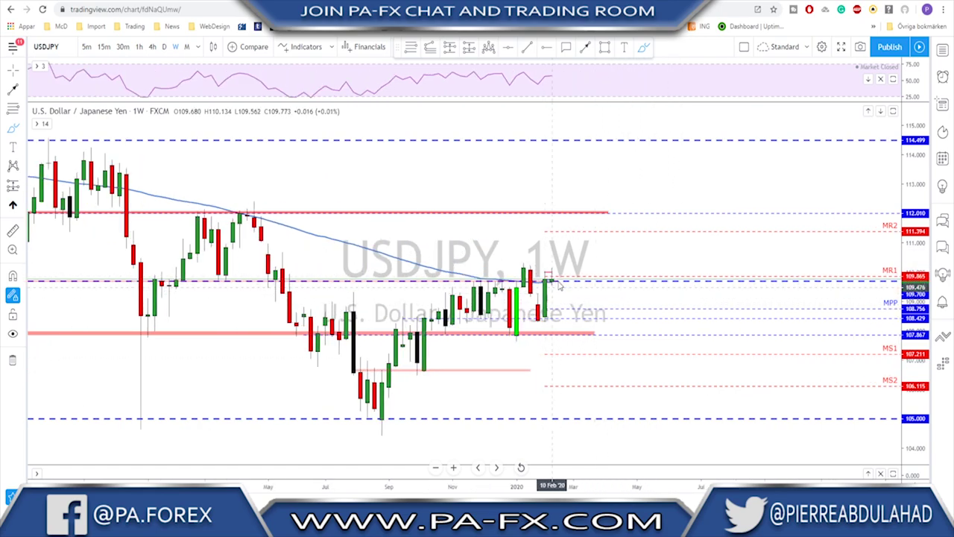
{"action": "scroll", "coordinate": [599, 286], "scroll_direction": "up", "scroll_amount": 1}
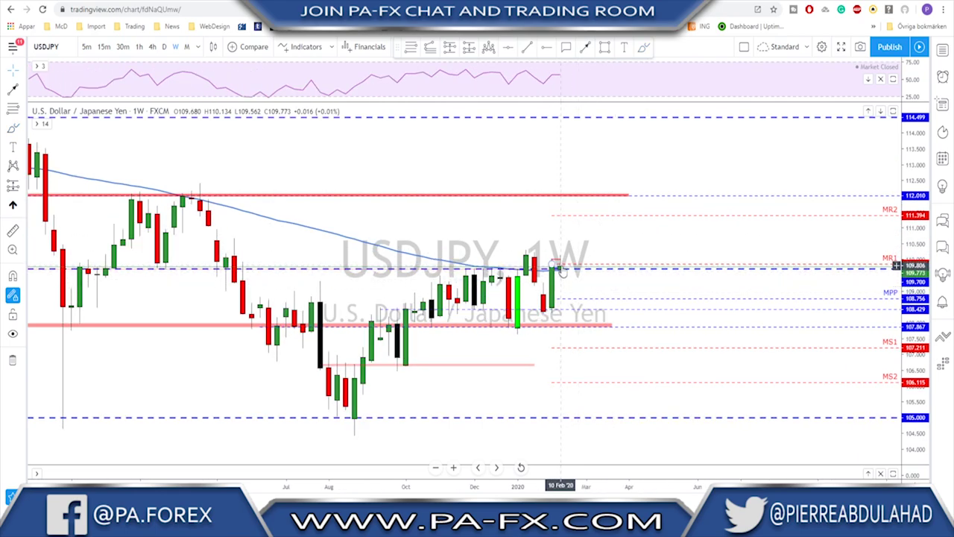
- Switch USDJPY to the daily timeframe, circle the early February rally with the Brush, and delete the circle
{"action": "left_click", "coordinate": [165, 46]}
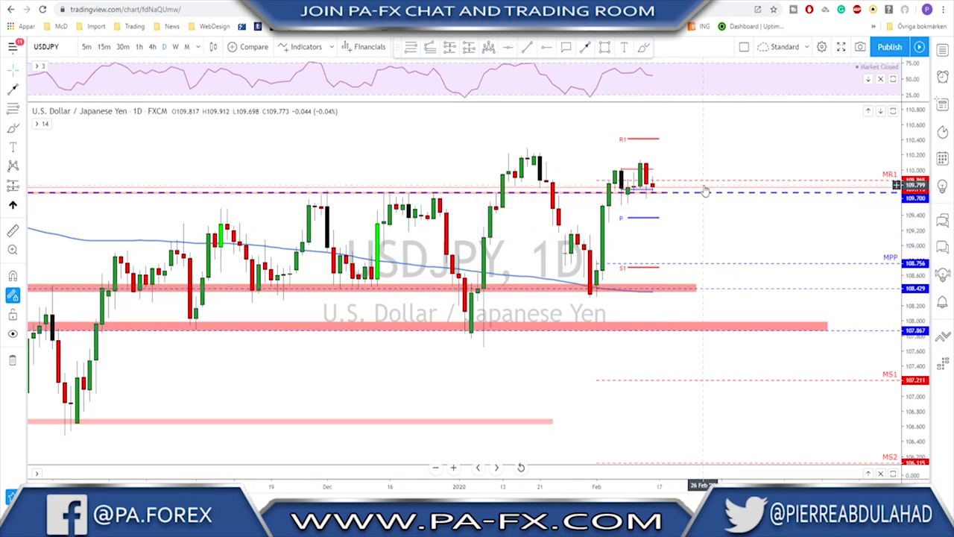
{"action": "left_click", "coordinate": [642, 47]}
{"action": "mouse_move", "coordinate": [612, 164]}
{"action": "left_mouse_down"}
{"action": "mouse_move", "coordinate": [593, 280]}
{"action": "mouse_move", "coordinate": [621, 179]}
{"action": "mouse_move", "coordinate": [610, 164]}
{"action": "left_mouse_up"}
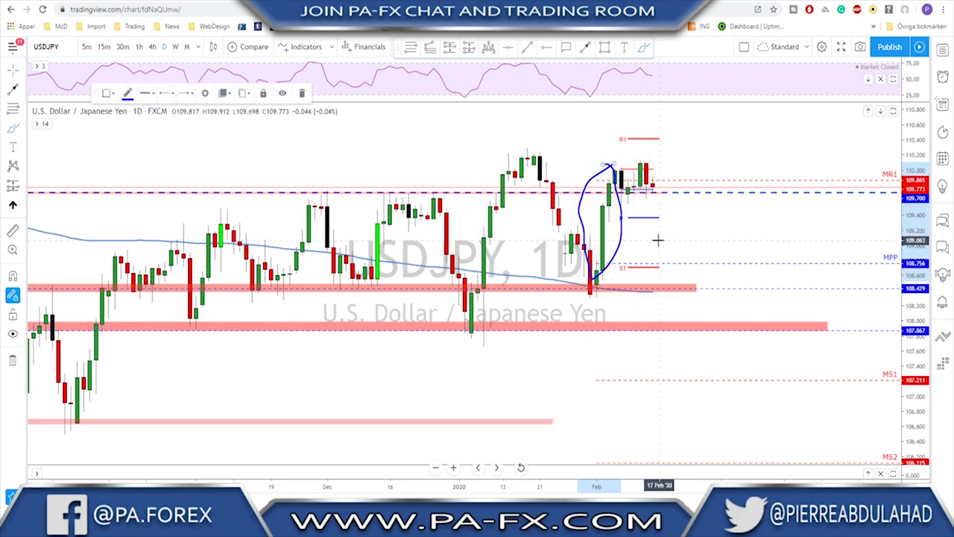
{"action": "key", "text": "Delete"}
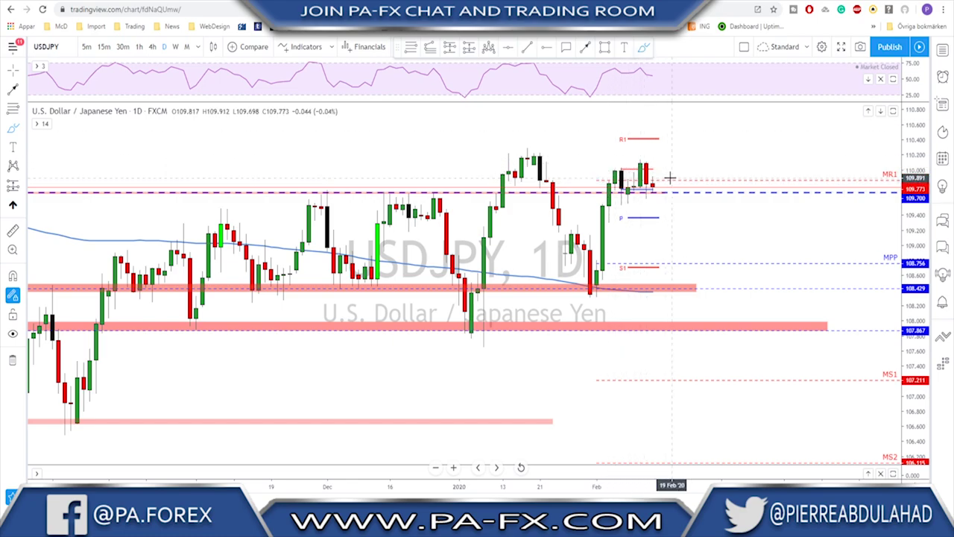
- On the USDJPY 4-hour chart, brush the drop from the latest high and a projected break below 109.700, and undo the projection
{"action": "scroll", "coordinate": [669, 179], "scroll_direction": "down", "scroll_amount": 2}
{"action": "left_click", "coordinate": [151, 46]}
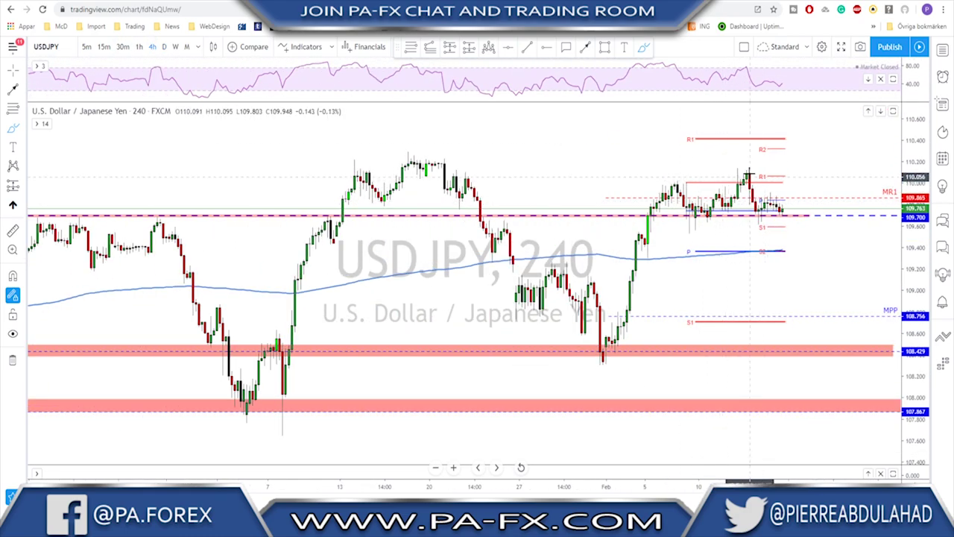
{"action": "left_click_drag", "start_coordinate": [749, 172], "coordinate": [759, 219]}
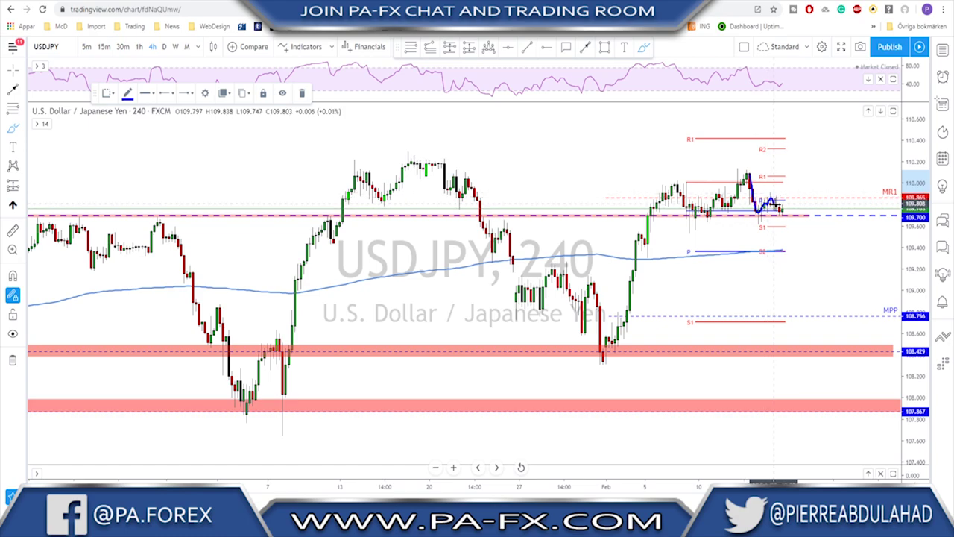
{"action": "mouse_move", "coordinate": [681, 219]}
{"action": "left_mouse_down"}
{"action": "mouse_move", "coordinate": [818, 215]}
{"action": "mouse_move", "coordinate": [790, 240]}
{"action": "mouse_move", "coordinate": [804, 232]}
{"action": "mouse_move", "coordinate": [820, 283]}
{"action": "mouse_move", "coordinate": [829, 280]}
{"action": "left_mouse_up"}
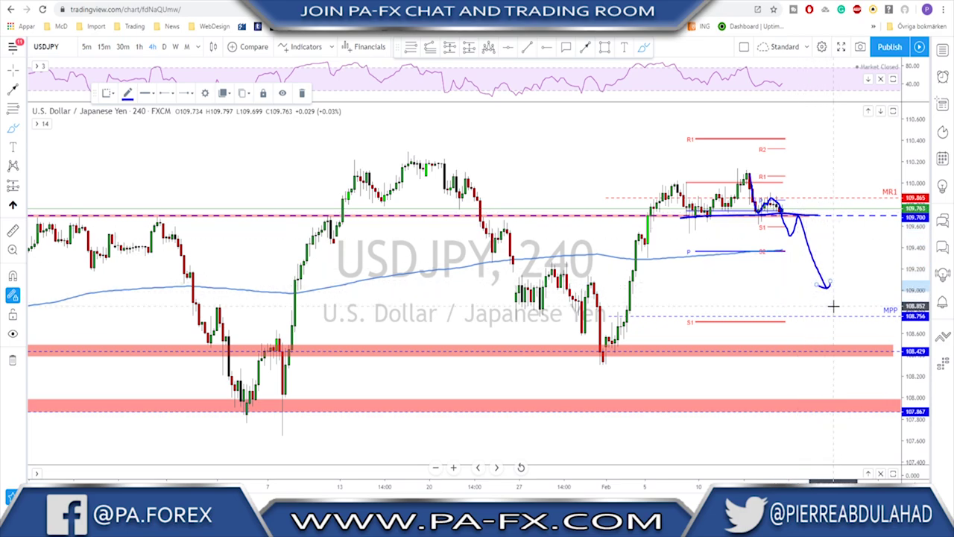
{"action": "key", "text": "ctrl+z"}
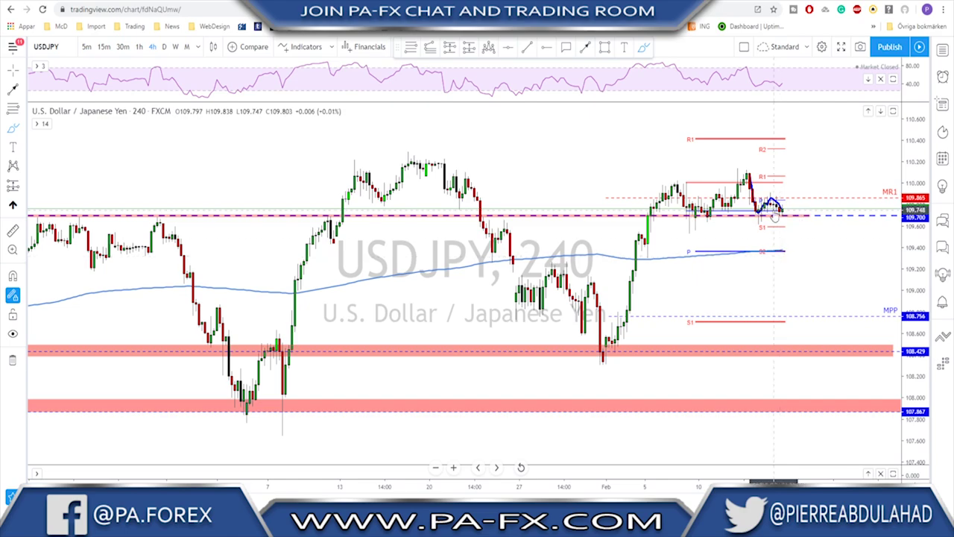
- Brush a projected bounce from the 109.700 level, circle the January high, and undo the circle
{"action": "mouse_move", "coordinate": [777, 203]}
{"action": "left_mouse_down"}
{"action": "mouse_move", "coordinate": [781, 214]}
{"action": "mouse_move", "coordinate": [807, 170]}
{"action": "left_mouse_up"}
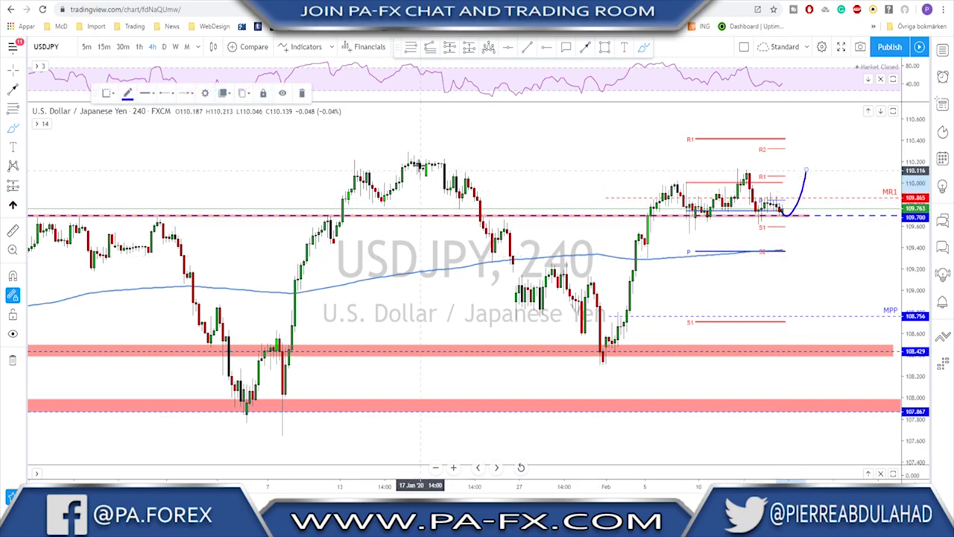
{"action": "left_click_drag", "start_coordinate": [411, 148], "coordinate": [408, 150]}
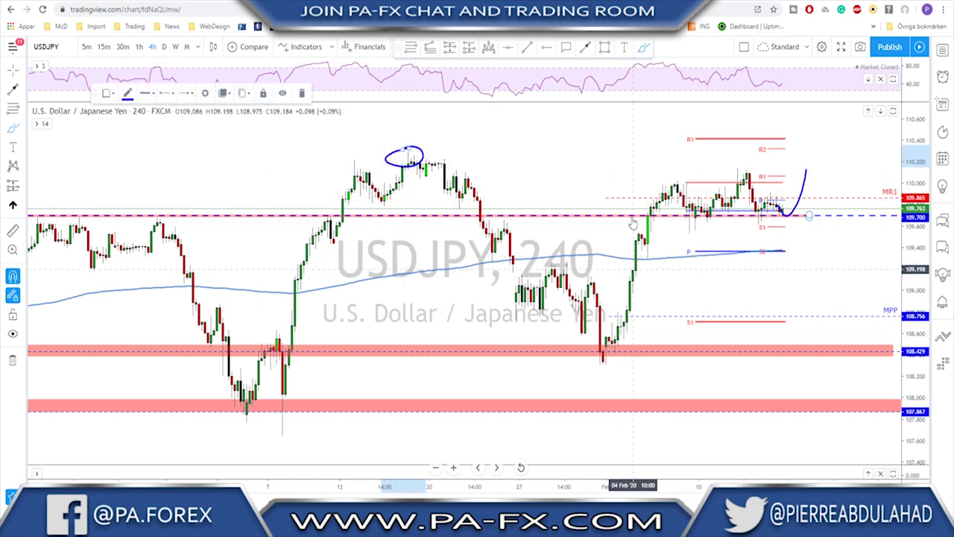
{"action": "key", "text": "ctrl+z"}
- Switch USDJPY to the daily timeframe, brush range boundaries near 107.867 and MR1, and delete both lines
{"action": "left_click", "coordinate": [165, 47]}
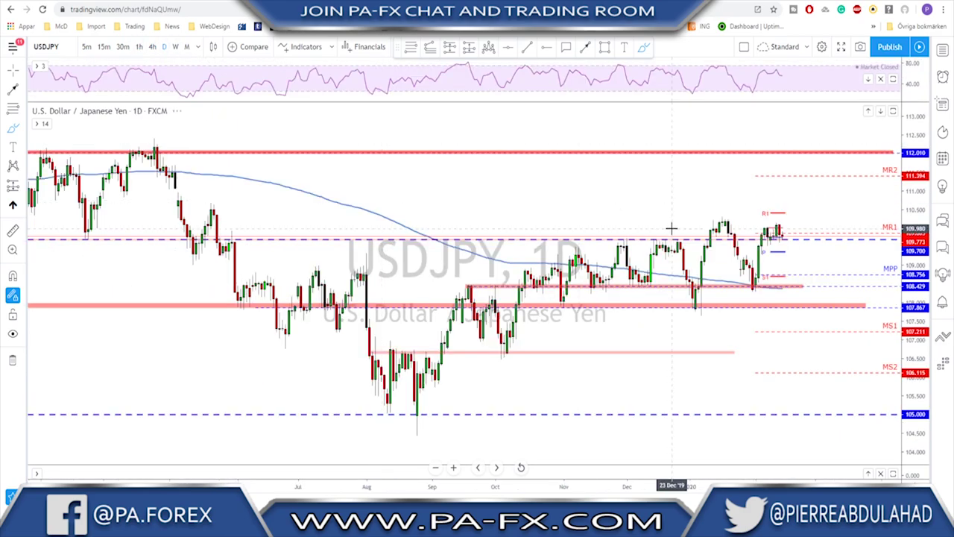
{"action": "left_click_drag", "start_coordinate": [520, 301], "coordinate": [764, 307]}
{"action": "left_click_drag", "start_coordinate": [506, 232], "coordinate": [895, 234]}
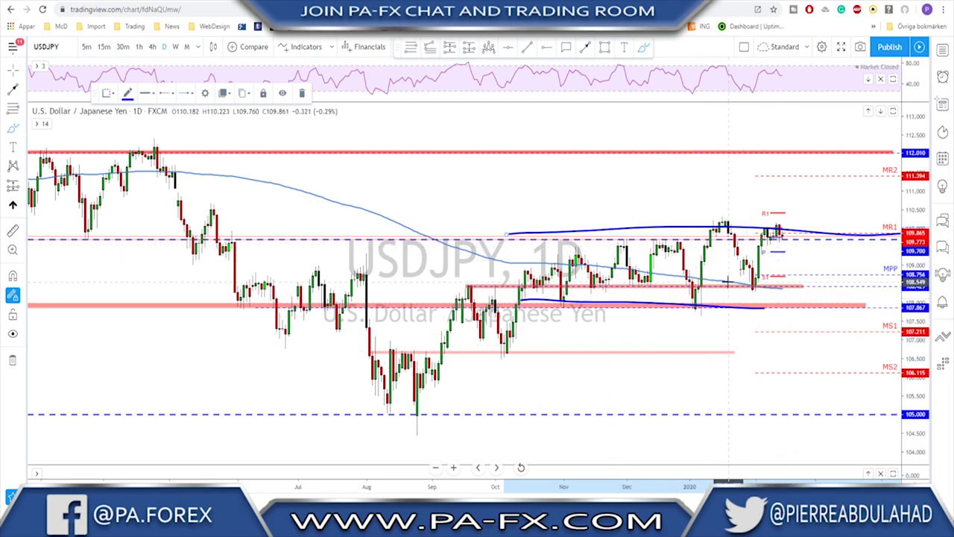
{"action": "key", "text": "Delete"}
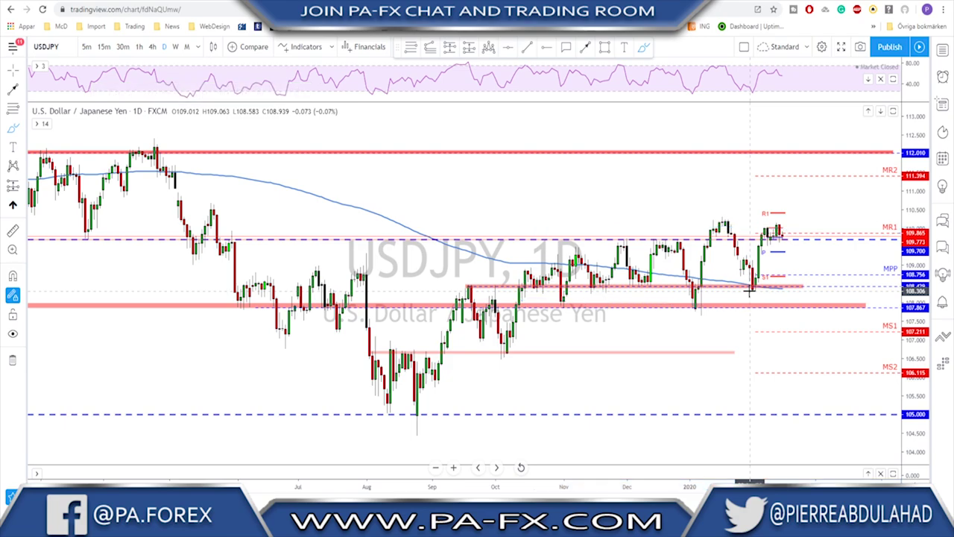
{"action": "scroll", "coordinate": [750, 279], "scroll_direction": "up", "scroll_amount": 2}
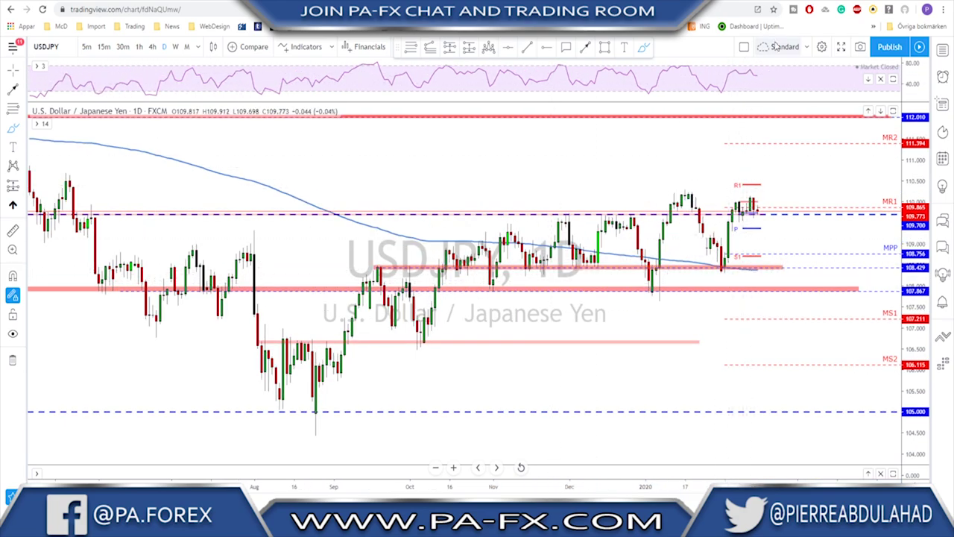
- On the USDJPY 4-hour chart, brush a projected fall from 109.700 toward MPP, circle the latest minor highs, and delete the circle
{"action": "left_click", "coordinate": [152, 46]}
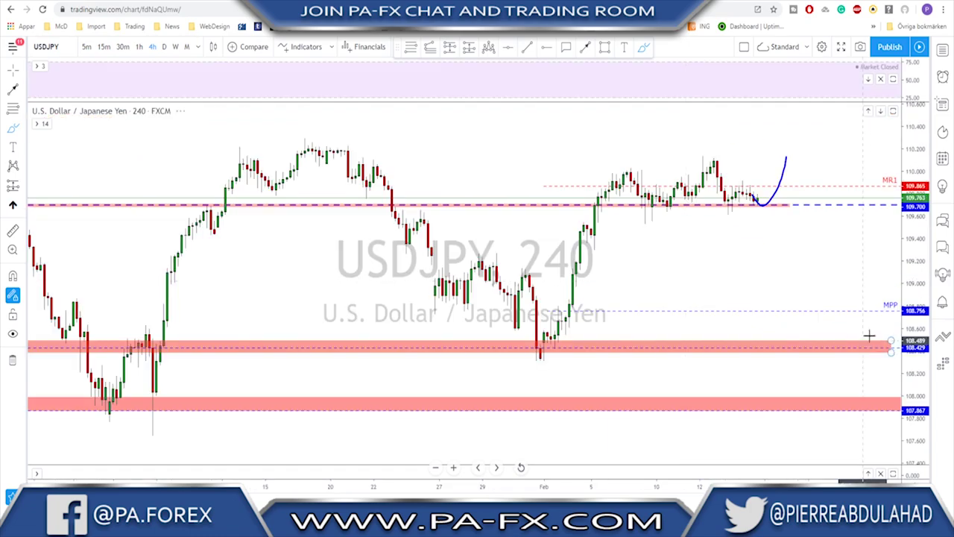
{"action": "left_click", "coordinate": [759, 222]}
{"action": "mouse_move", "coordinate": [757, 212]}
{"action": "left_mouse_down"}
{"action": "mouse_move", "coordinate": [788, 287]}
{"action": "mouse_move", "coordinate": [797, 276]}
{"action": "left_mouse_up"}
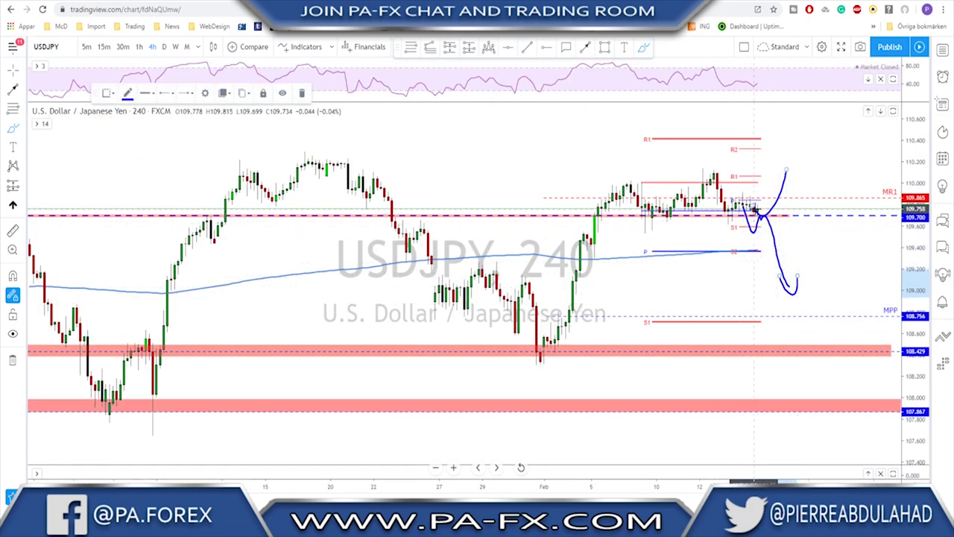
{"action": "left_click_drag", "start_coordinate": [751, 204], "coordinate": [765, 223]}
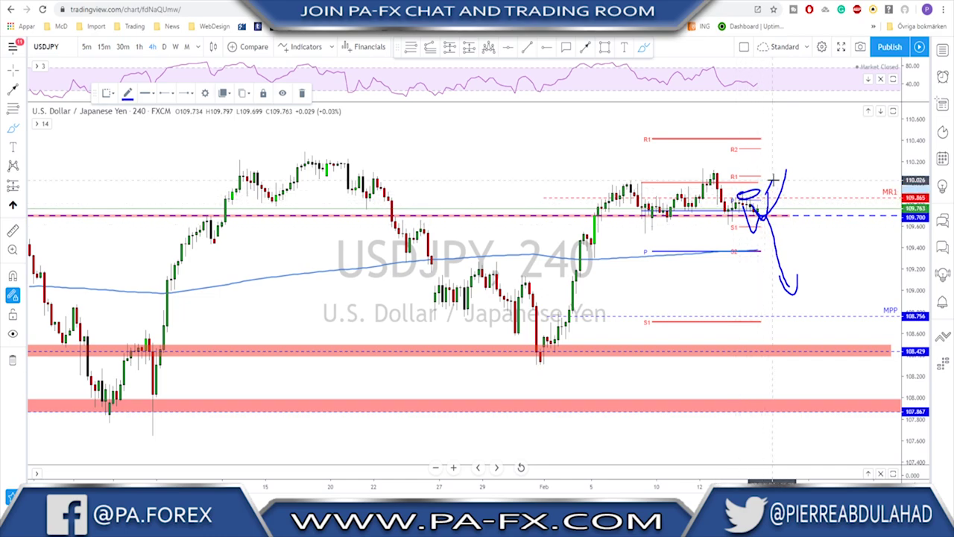
{"action": "key", "text": "Delete"}
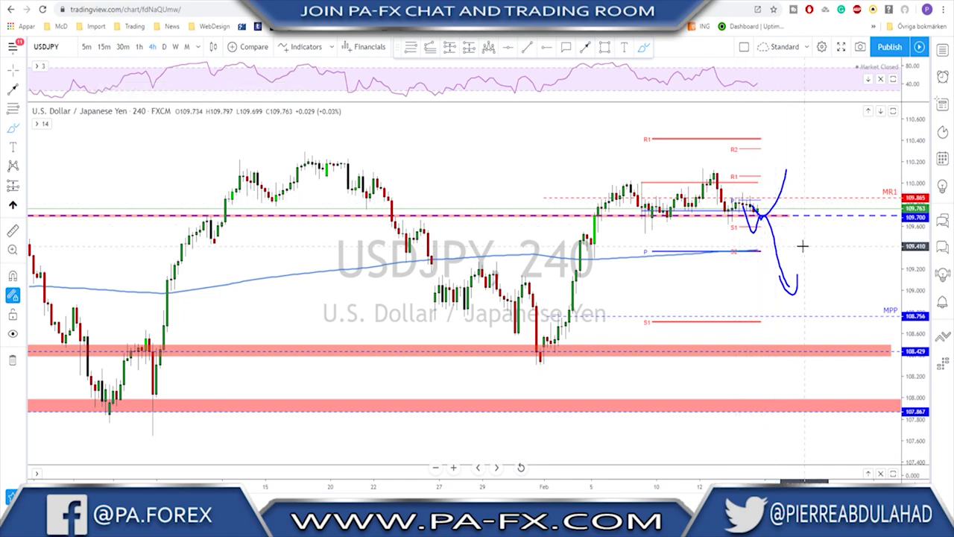
- Switch USDJPY back to the daily timeframe
{"action": "type", "text": "1d"}
{"action": "key", "text": "Return"}
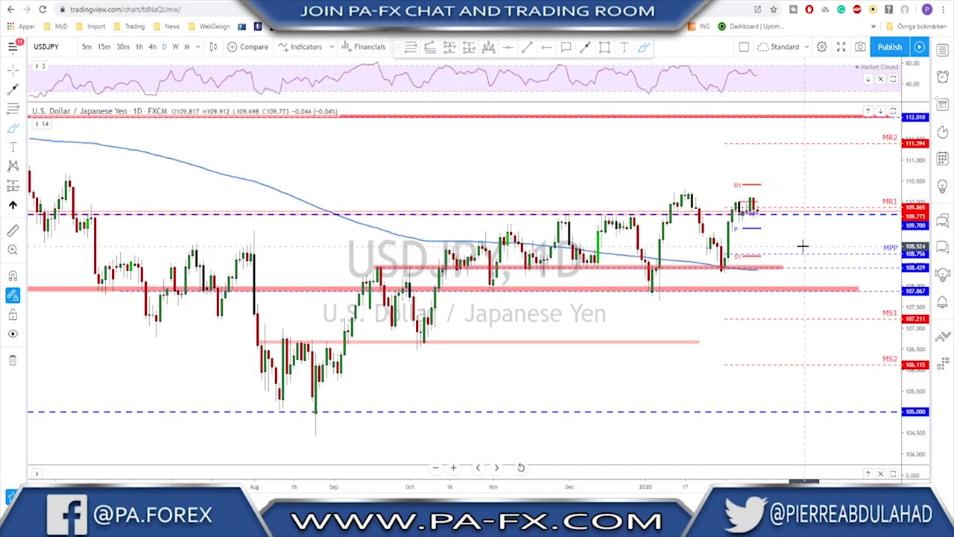
- Switch the chart to NZDUSD on the weekly timeframe
{"action": "key", "text": "space"}
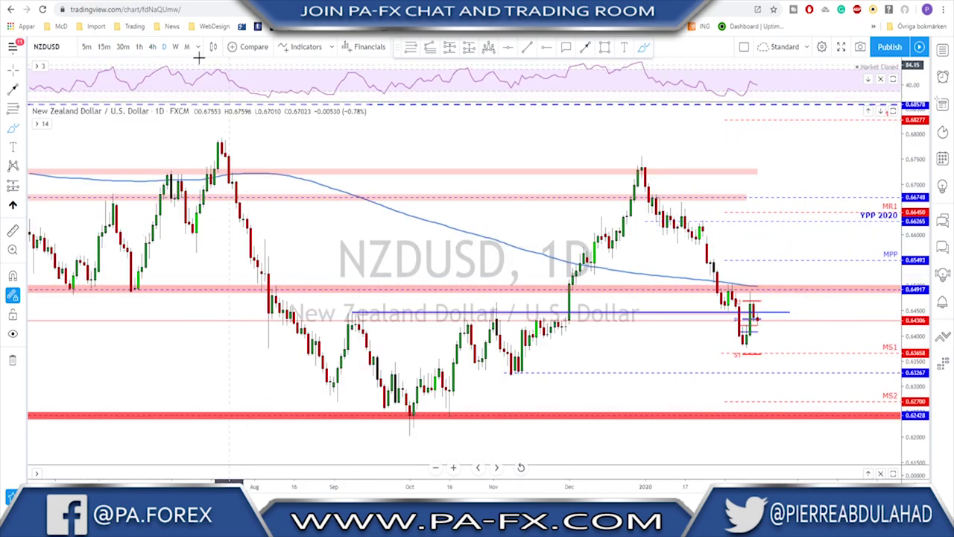
{"action": "left_click", "coordinate": [176, 47]}
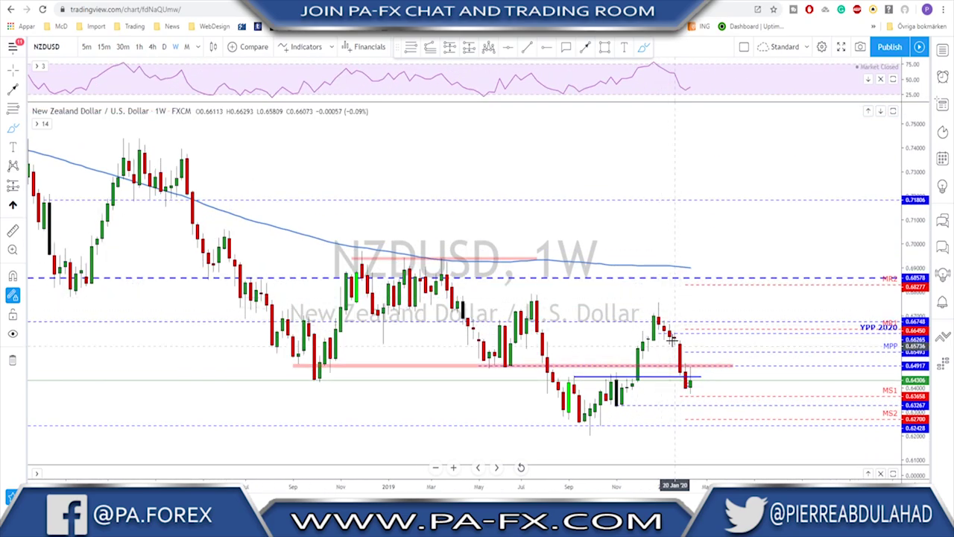
- Brush the January–February decline, circle the late-November 2019 candles and the mid-2019 lows near 0.64917, and undo these marks
{"action": "left_click_drag", "start_coordinate": [657, 304], "coordinate": [688, 389]}
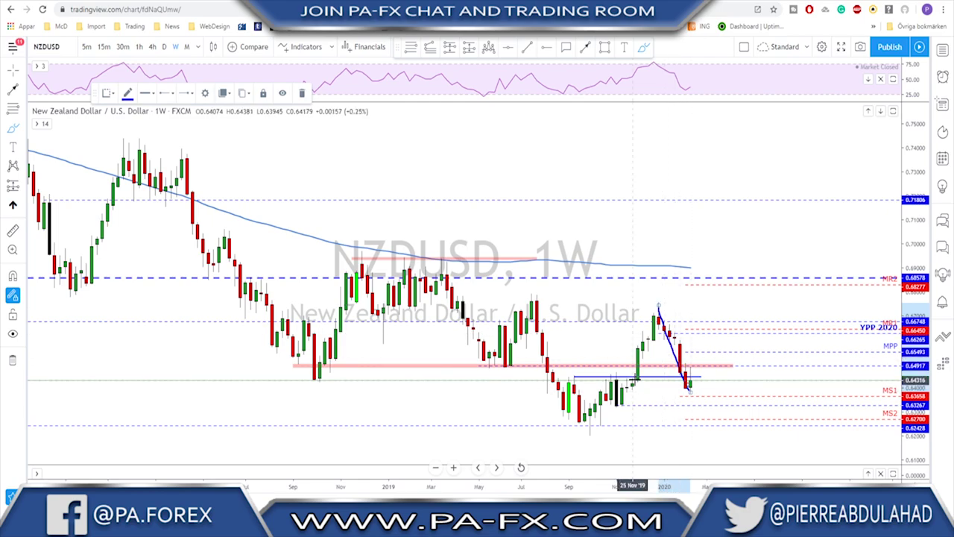
{"action": "left_click_drag", "start_coordinate": [634, 373], "coordinate": [632, 375]}
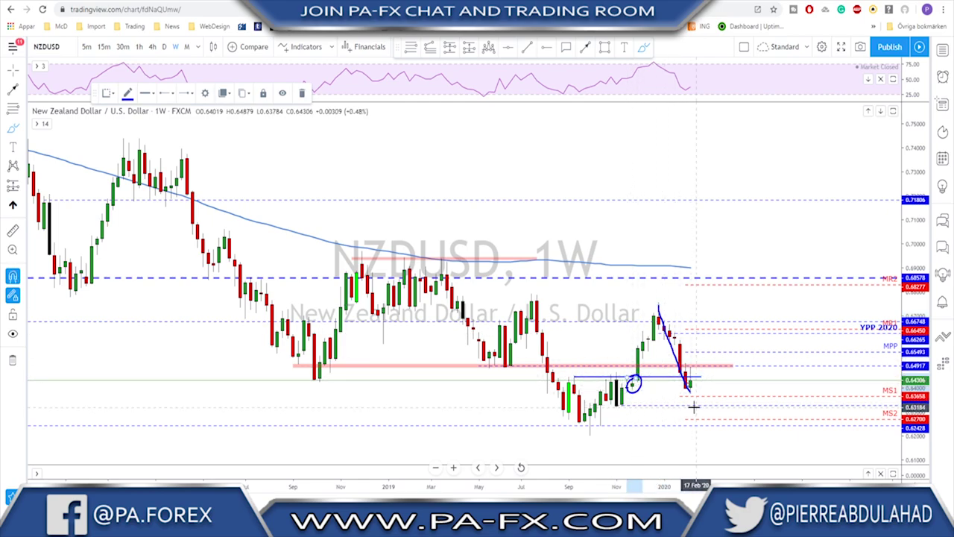
{"action": "key", "text": "ctrl+z"}
{"action": "key", "text": "ctrl+z"}
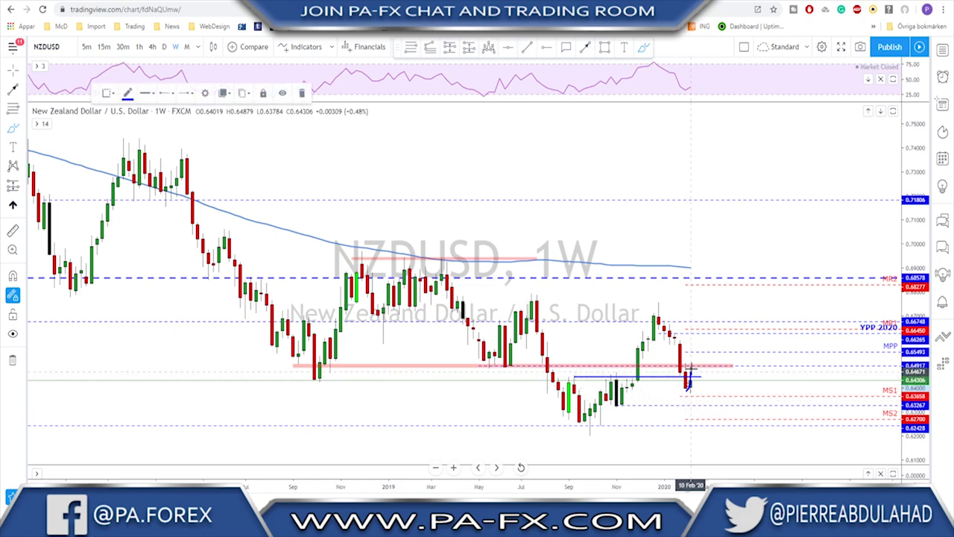
{"action": "key", "text": "ctrl+z"}
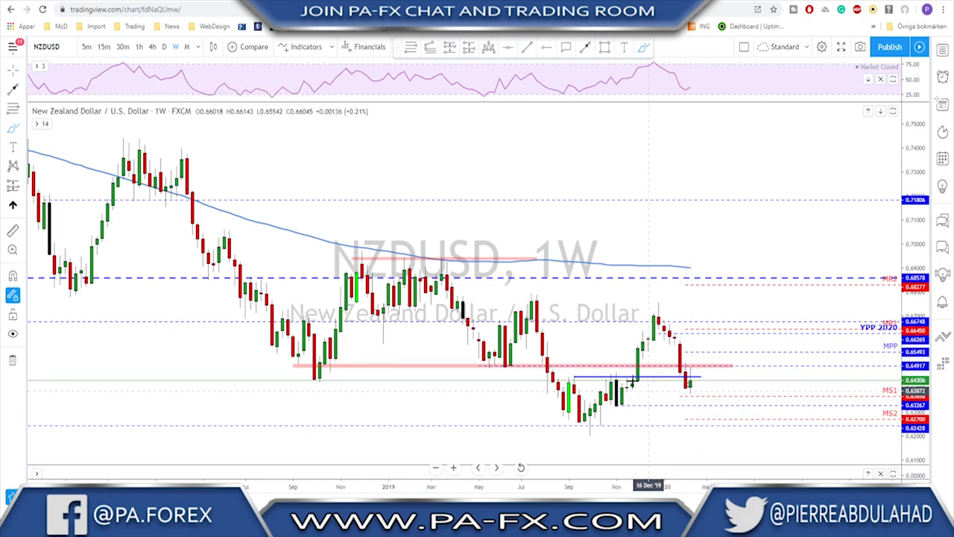
{"action": "left_click_drag", "start_coordinate": [508, 361], "coordinate": [481, 361]}
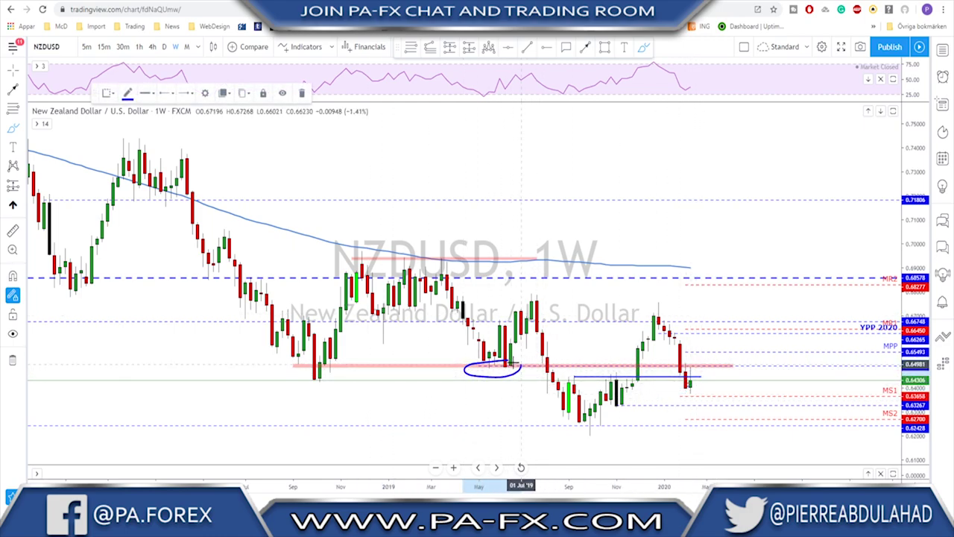
{"action": "key", "text": "ctrl+z"}
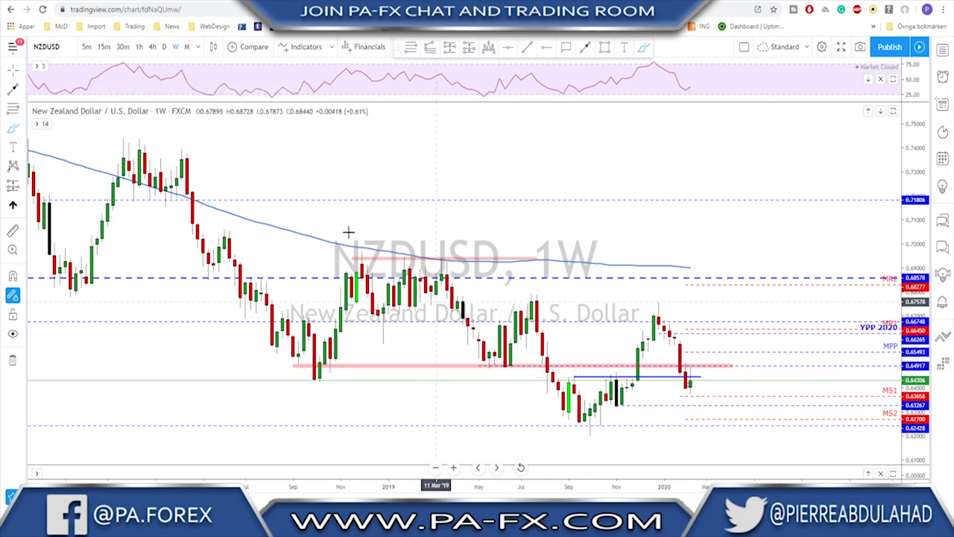
- On the NZDUSD daily chart, brush the stepped decline with a projection toward MS1, circle the early-February high near 0.64917, and undo the marks
{"action": "left_click", "coordinate": [164, 47]}
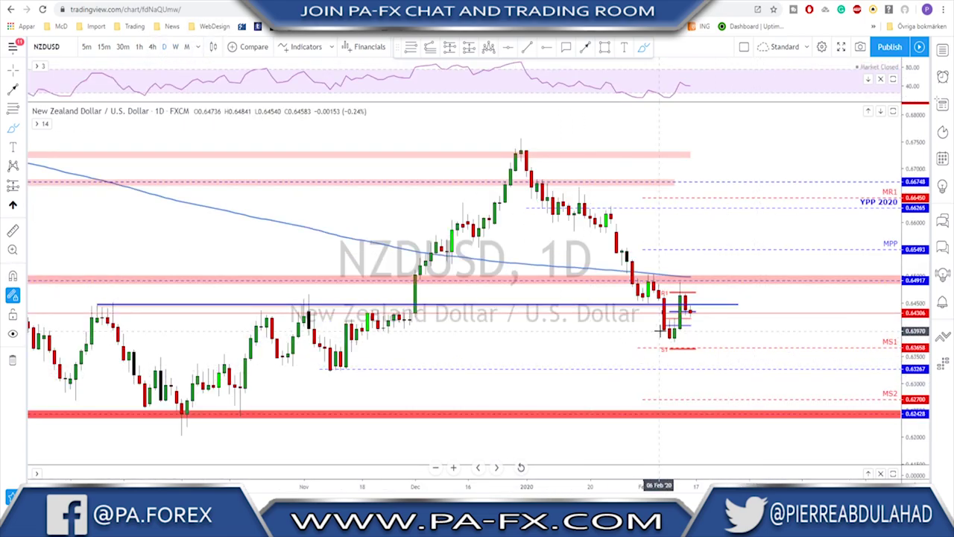
{"action": "mouse_move", "coordinate": [634, 262]}
{"action": "left_mouse_down"}
{"action": "mouse_move", "coordinate": [662, 337]}
{"action": "mouse_move", "coordinate": [688, 293]}
{"action": "mouse_move", "coordinate": [710, 345]}
{"action": "left_mouse_up"}
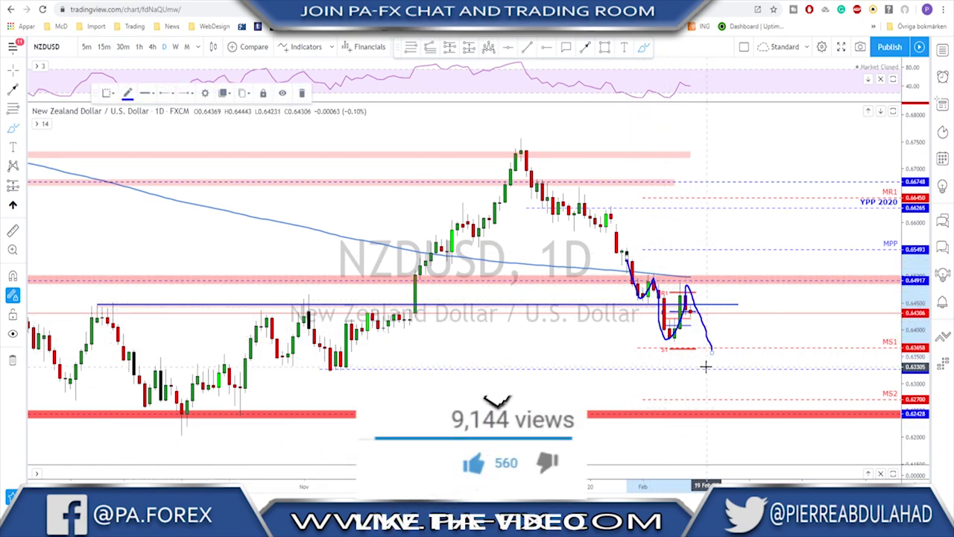
{"action": "left_click_drag", "start_coordinate": [709, 347], "coordinate": [722, 343]}
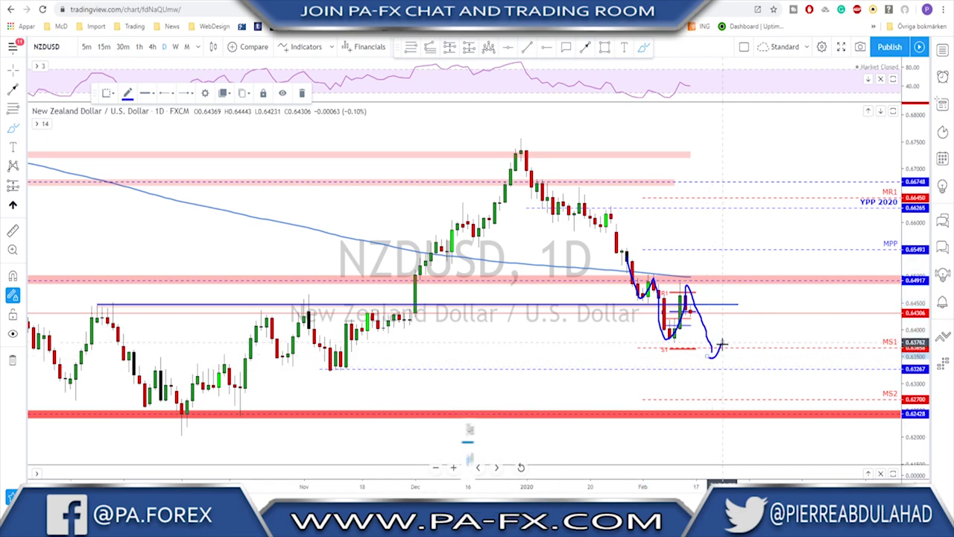
{"action": "key", "text": "ctrl+z"}
{"action": "key", "text": "ctrl+z"}
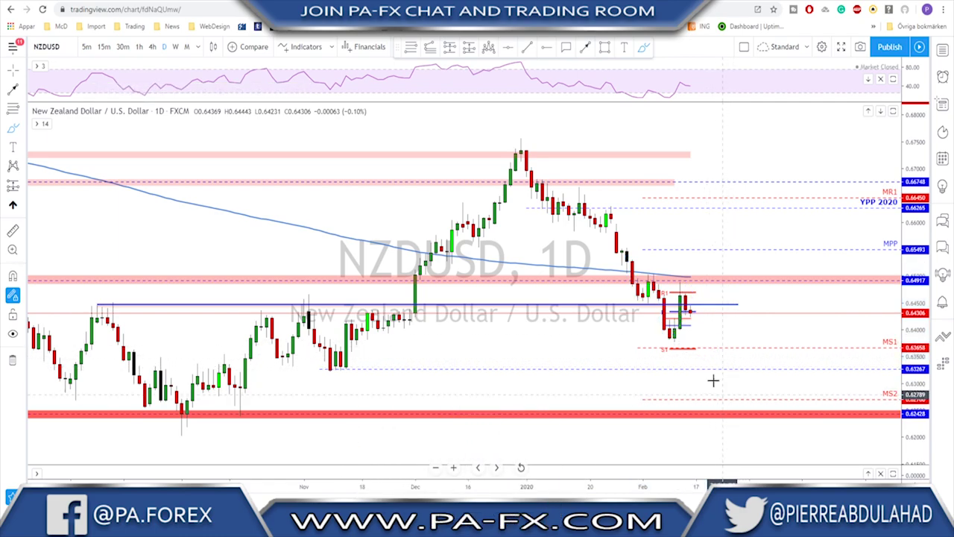
{"action": "mouse_move", "coordinate": [644, 270]}
{"action": "left_mouse_down"}
{"action": "mouse_move", "coordinate": [659, 279]}
{"action": "mouse_move", "coordinate": [654, 268]}
{"action": "left_mouse_up"}
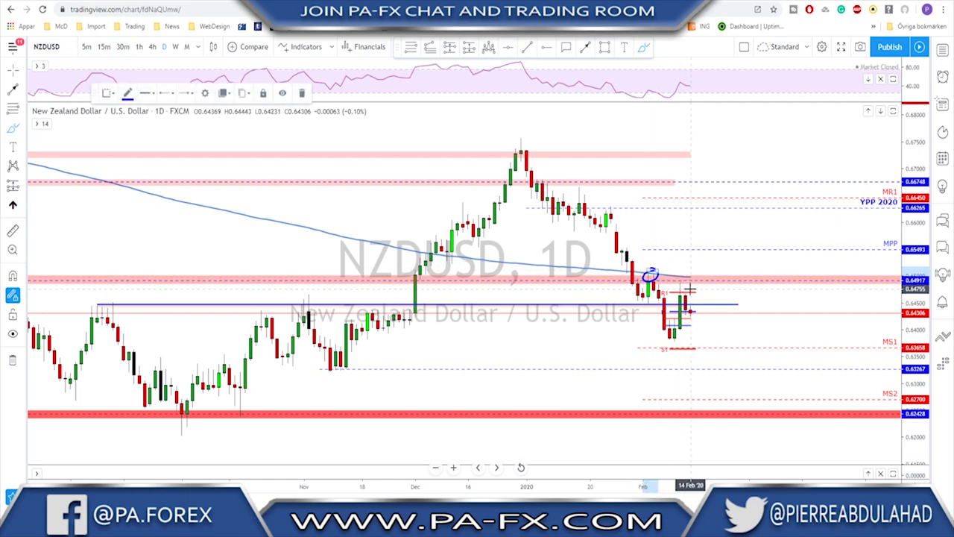
{"action": "key", "text": "ctrl+z"}
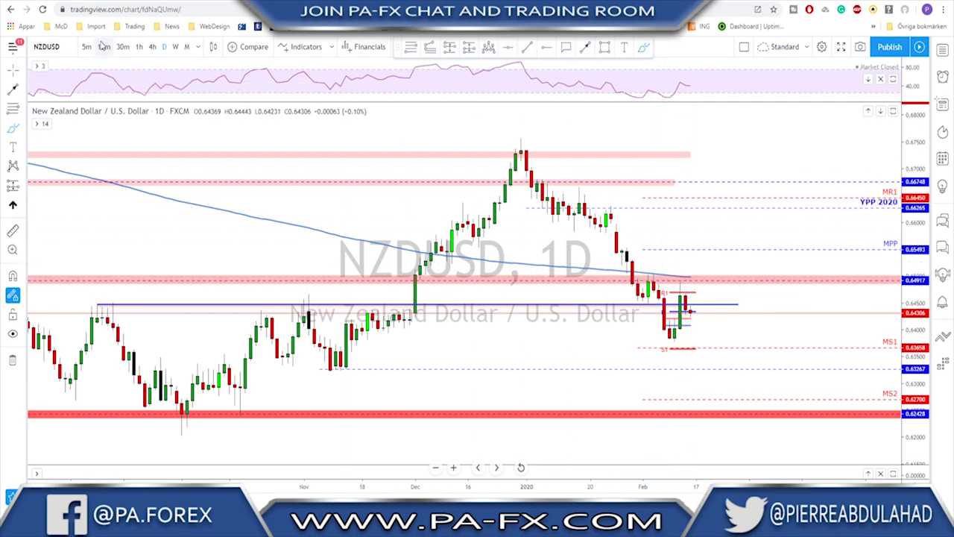
- On the NZDUSD 4-hour chart, brush a projected rise toward 0.64917 and the falling pullback lines, circle the early-February high, and undo the marks
{"action": "left_click", "coordinate": [153, 47]}
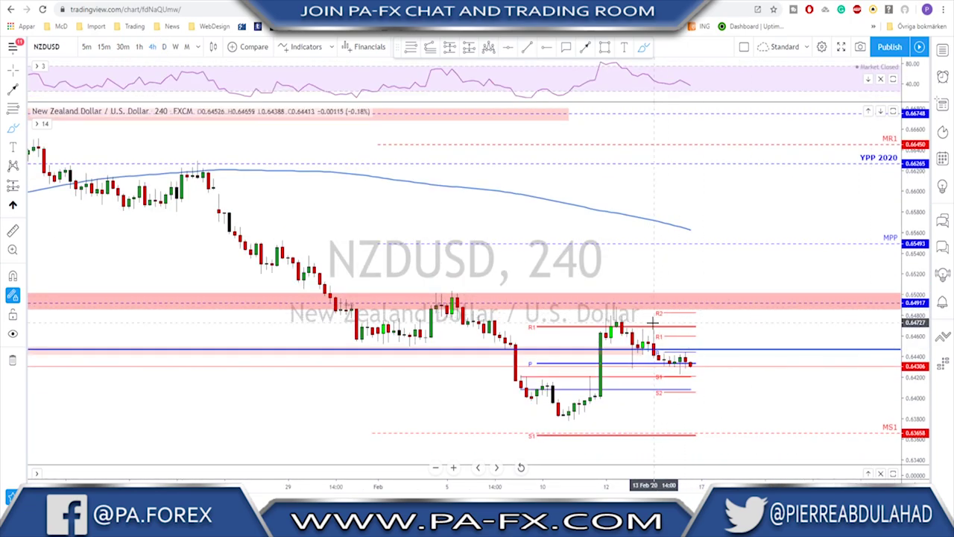
{"action": "scroll", "coordinate": [616, 406], "scroll_direction": "up", "scroll_amount": 2}
{"action": "mouse_move", "coordinate": [599, 420]}
{"action": "left_mouse_down"}
{"action": "mouse_move", "coordinate": [650, 328]}
{"action": "mouse_move", "coordinate": [687, 361]}
{"action": "mouse_move", "coordinate": [714, 367]}
{"action": "mouse_move", "coordinate": [732, 319]}
{"action": "left_mouse_up"}
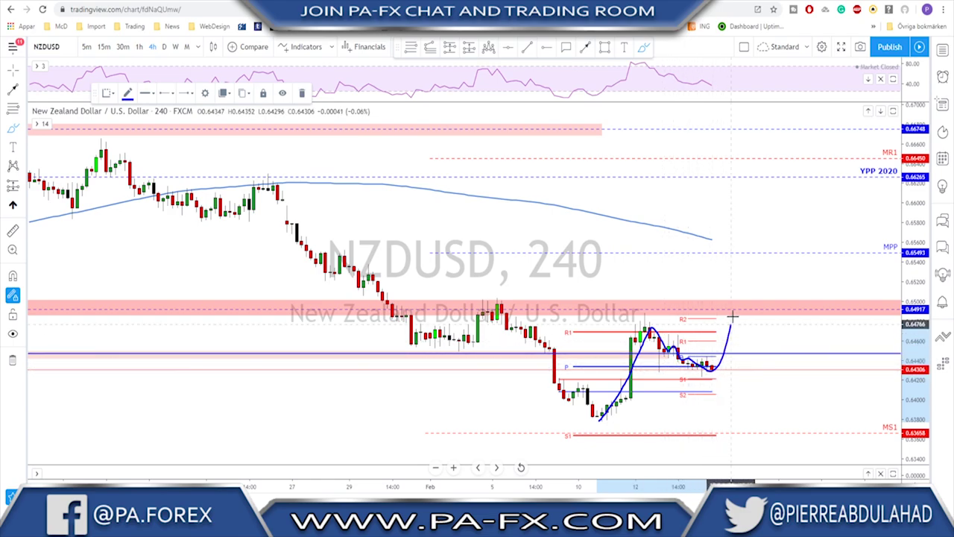
{"action": "left_click_drag", "start_coordinate": [647, 310], "coordinate": [729, 367]}
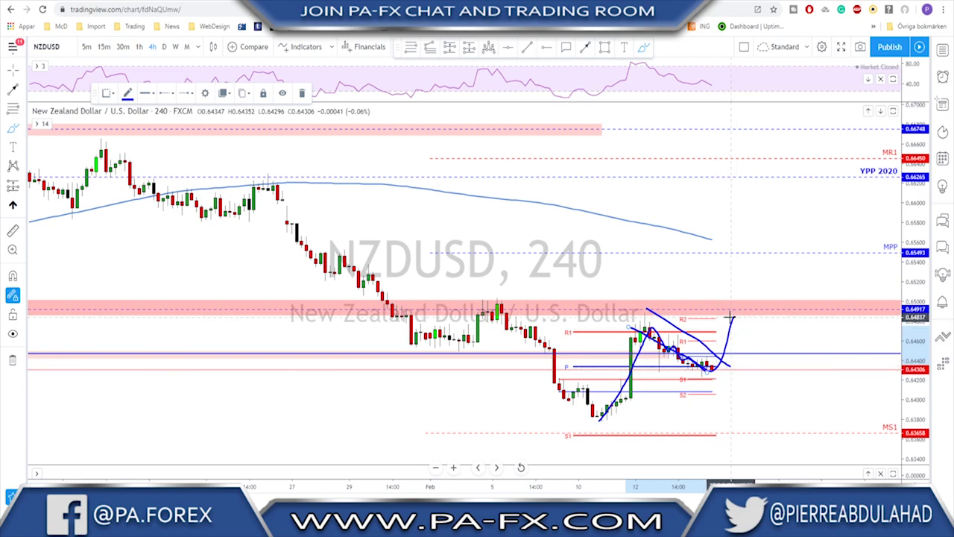
{"action": "left_click_drag", "start_coordinate": [497, 297], "coordinate": [501, 298]}
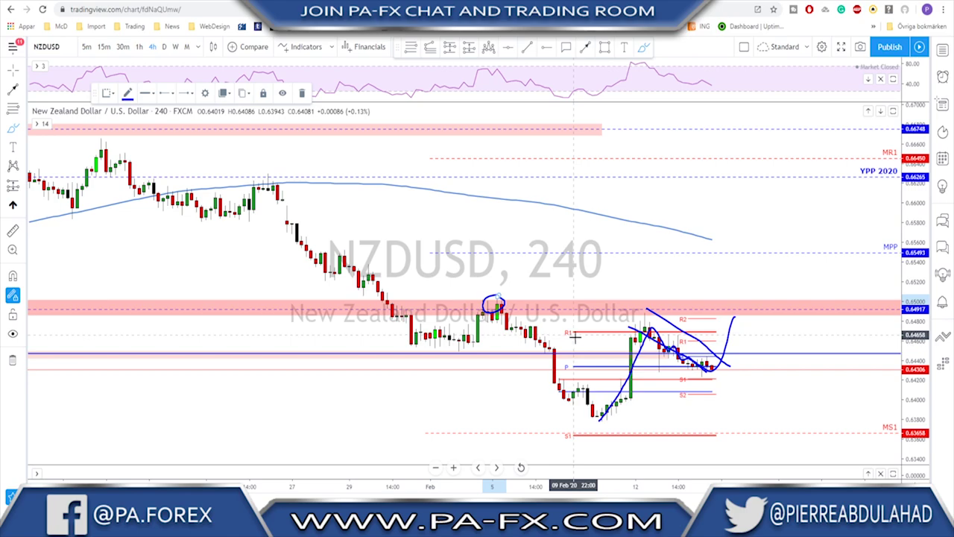
{"action": "key", "text": "ctrl+z"}
{"action": "key", "text": "ctrl+z"}
{"action": "key", "text": "ctrl+z"}
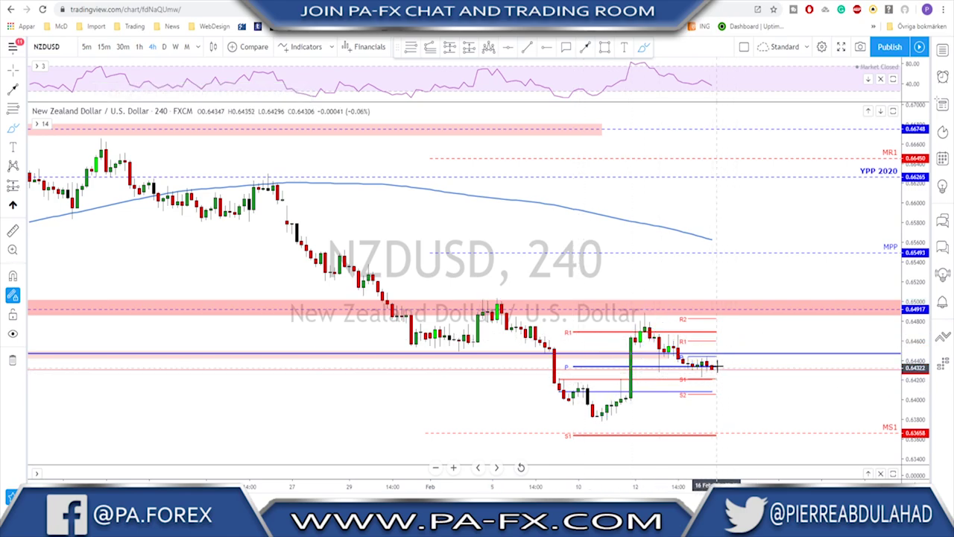
- Brush a projected fall from the latest 4-hour NZDUSD candles toward MS1 and undo it
{"action": "left_click_drag", "start_coordinate": [713, 365], "coordinate": [743, 420]}
{"action": "key", "text": "ctrl+z"}
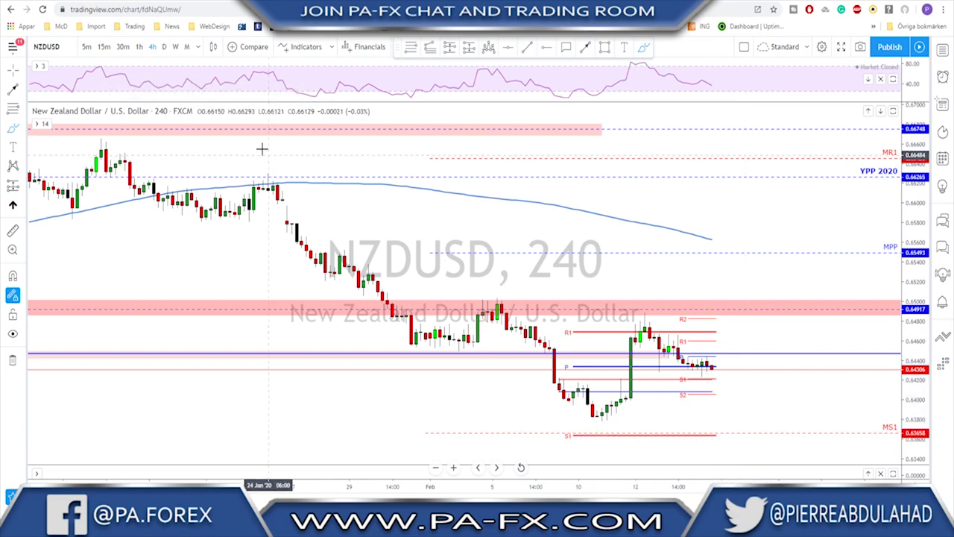
- Back on the NZDUSD daily chart, brush the decline, circle the early-February high, project a retest and fall to MS1, and undo the last stroke
{"action": "scroll", "coordinate": [692, 314], "scroll_direction": "up", "scroll_amount": 1}
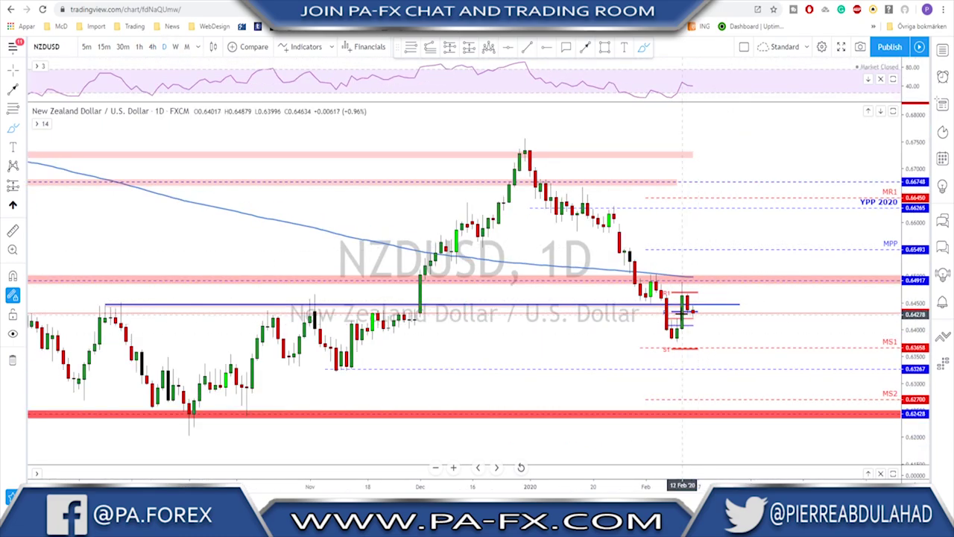
{"action": "left_click_drag", "start_coordinate": [667, 312], "coordinate": [634, 265]}
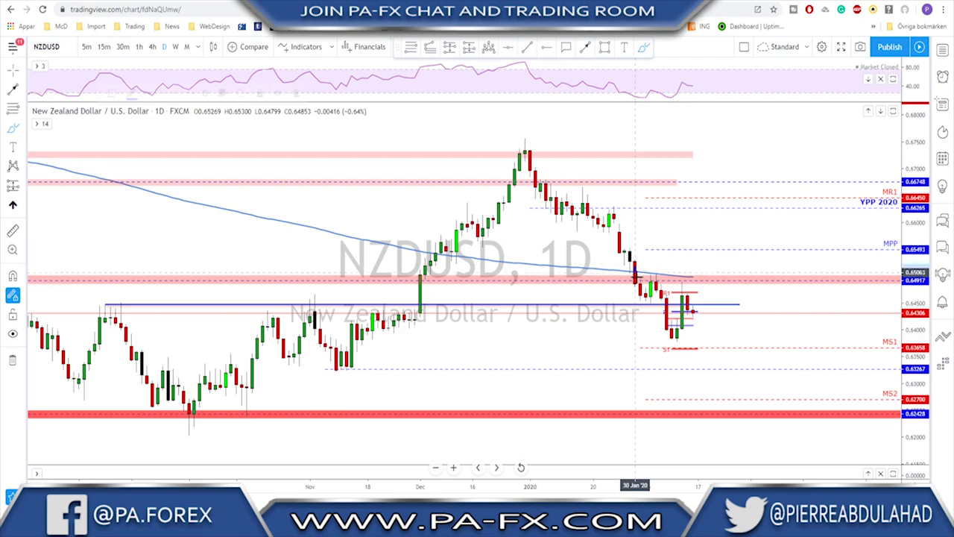
{"action": "left_click_drag", "start_coordinate": [666, 309], "coordinate": [673, 331]}
{"action": "mouse_move", "coordinate": [659, 267]}
{"action": "left_mouse_down"}
{"action": "mouse_move", "coordinate": [667, 280]}
{"action": "mouse_move", "coordinate": [647, 265]}
{"action": "left_mouse_up"}
{"action": "mouse_move", "coordinate": [688, 305]}
{"action": "left_mouse_down"}
{"action": "mouse_move", "coordinate": [694, 294]}
{"action": "mouse_move", "coordinate": [727, 344]}
{"action": "left_mouse_up"}
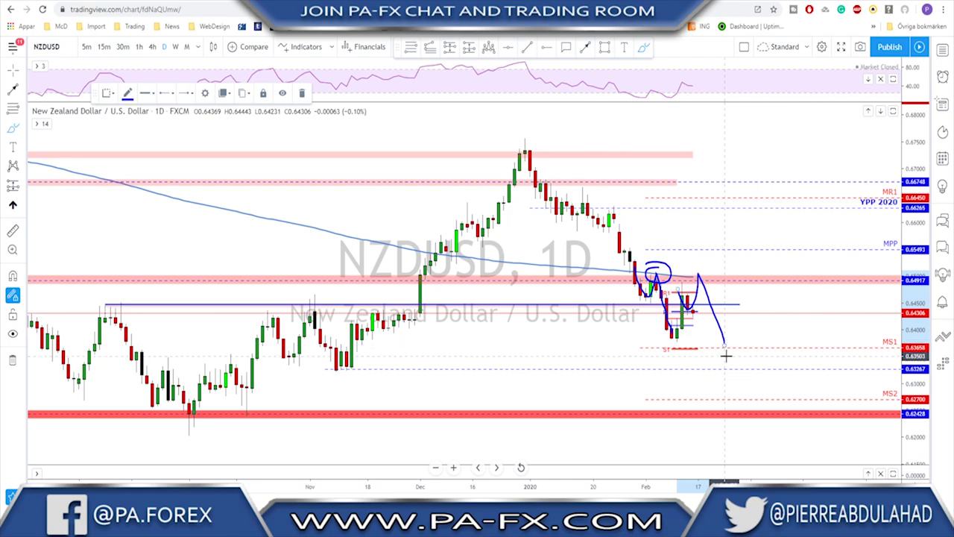
{"action": "key", "text": "ctrl+z"}
- Switch to USDCHF on the weekly timeframe, circle the early-2020 candles below the 0.98097 level, and delete the circle
{"action": "key", "text": "Down"}
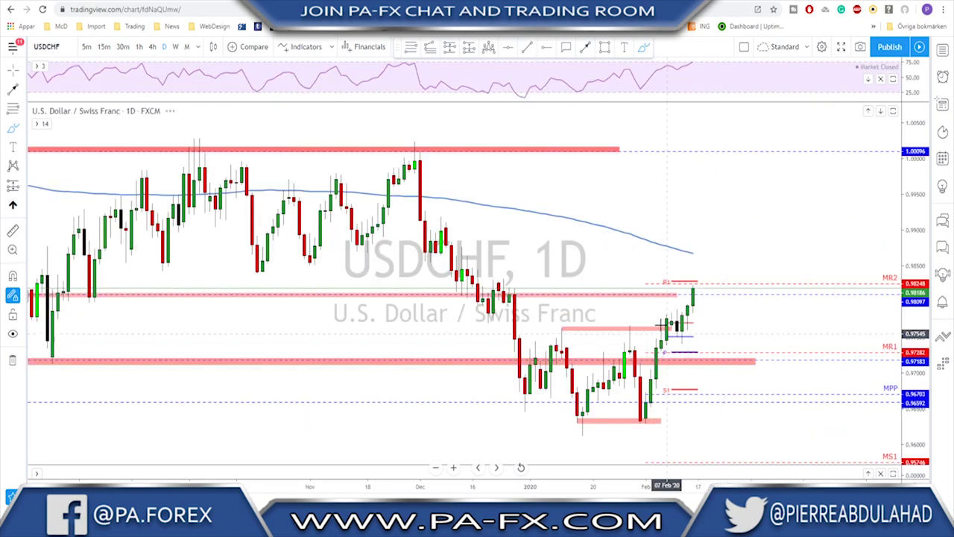
{"action": "left_click", "coordinate": [176, 47]}
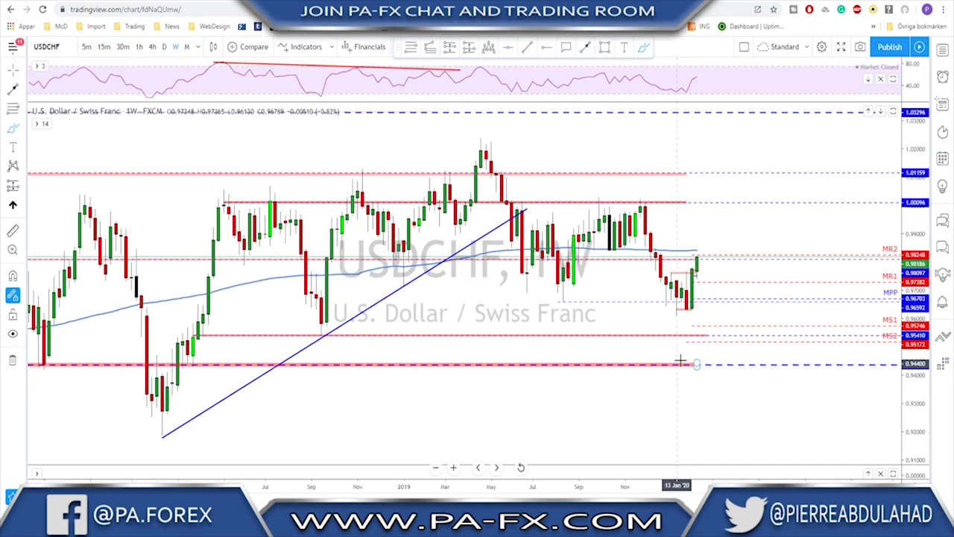
{"action": "scroll", "coordinate": [678, 363], "scroll_direction": "up", "scroll_amount": 1}
{"action": "left_click_drag", "start_coordinate": [676, 259], "coordinate": [671, 269]}
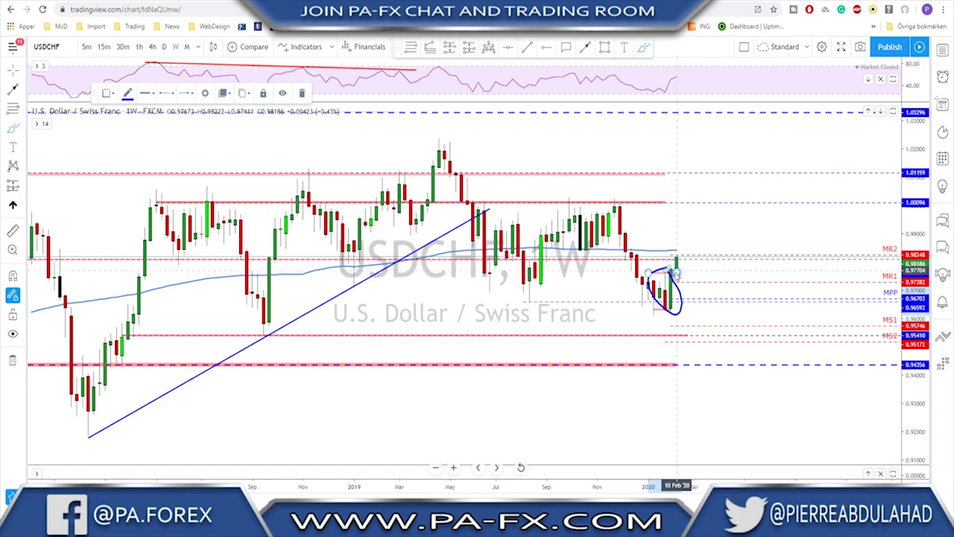
{"action": "key", "text": "Delete"}
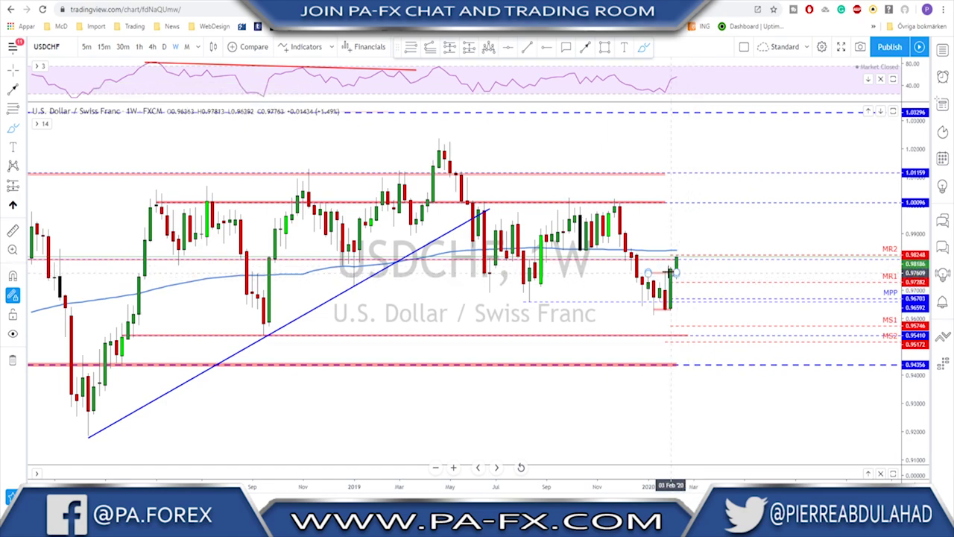
- Switch USDCHF to the daily timeframe and brush a projected fall from MR2 at 0.98248 to about 0.976
{"action": "scroll", "coordinate": [679, 274], "scroll_direction": "down", "scroll_amount": 3}
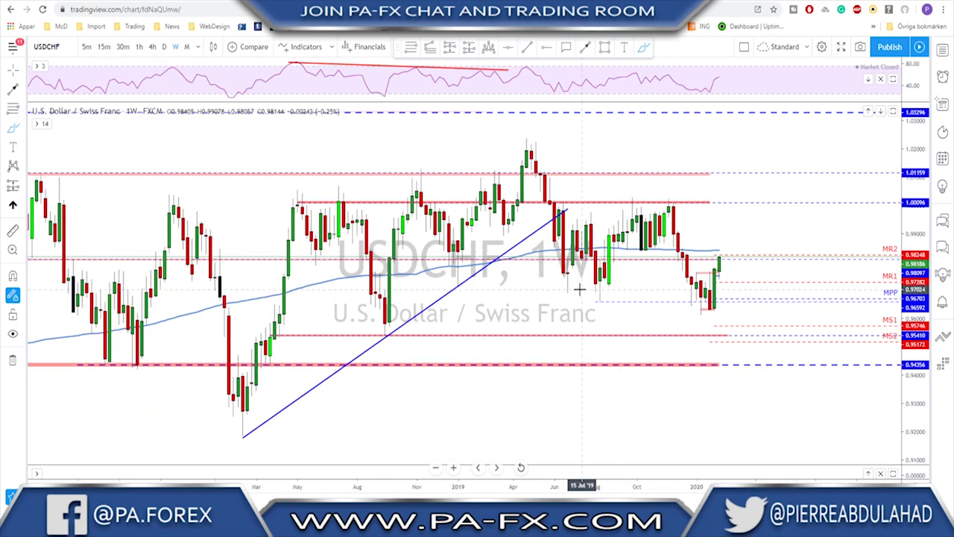
{"action": "scroll", "coordinate": [443, 295], "scroll_direction": "down", "scroll_amount": 1}
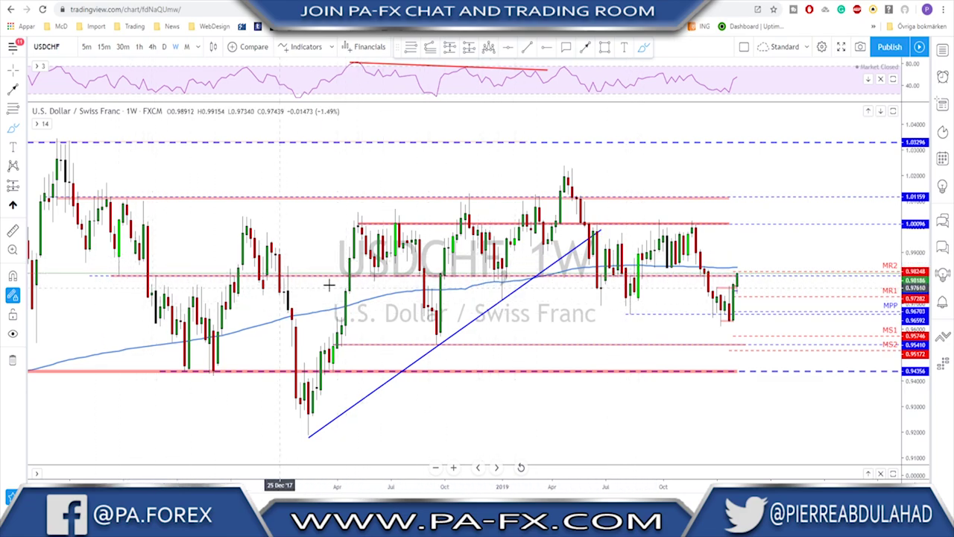
{"action": "left_click", "coordinate": [164, 47]}
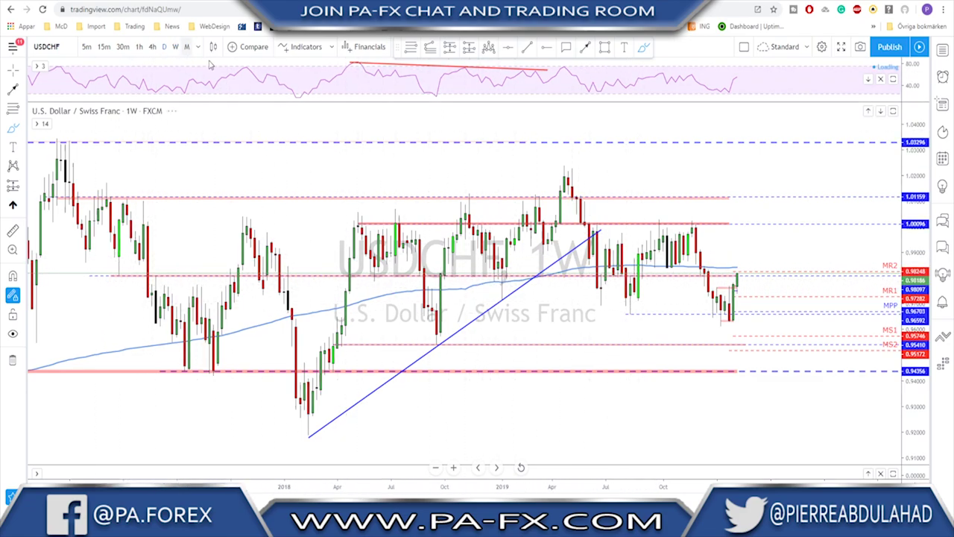
{"action": "scroll", "coordinate": [703, 256], "scroll_direction": "down", "scroll_amount": 3}
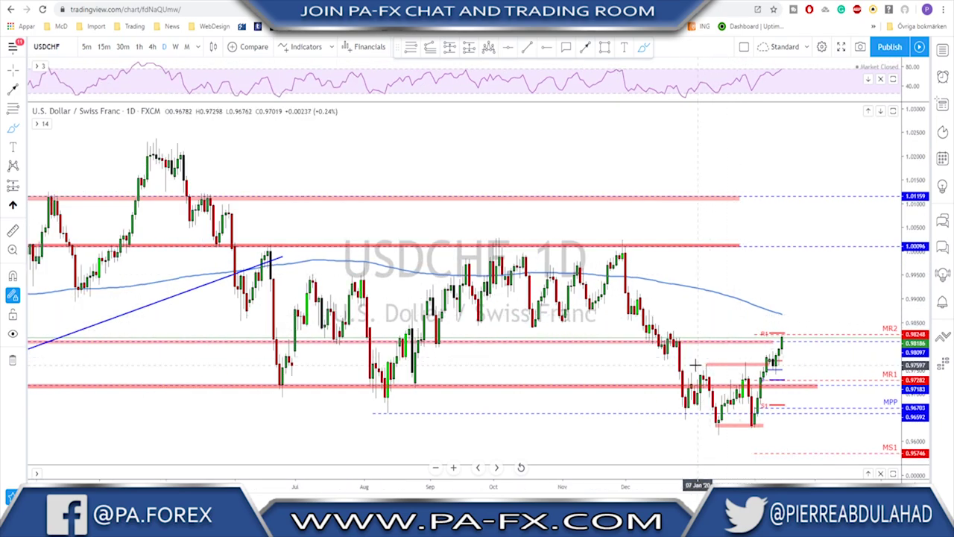
{"action": "scroll", "coordinate": [709, 351], "scroll_direction": "down", "scroll_amount": 1}
{"action": "scroll", "coordinate": [261, 354], "scroll_direction": "down", "scroll_amount": 1}
{"action": "scroll", "coordinate": [178, 335], "scroll_direction": "down", "scroll_amount": 1}
{"action": "scroll", "coordinate": [149, 329], "scroll_direction": "down", "scroll_amount": 1}
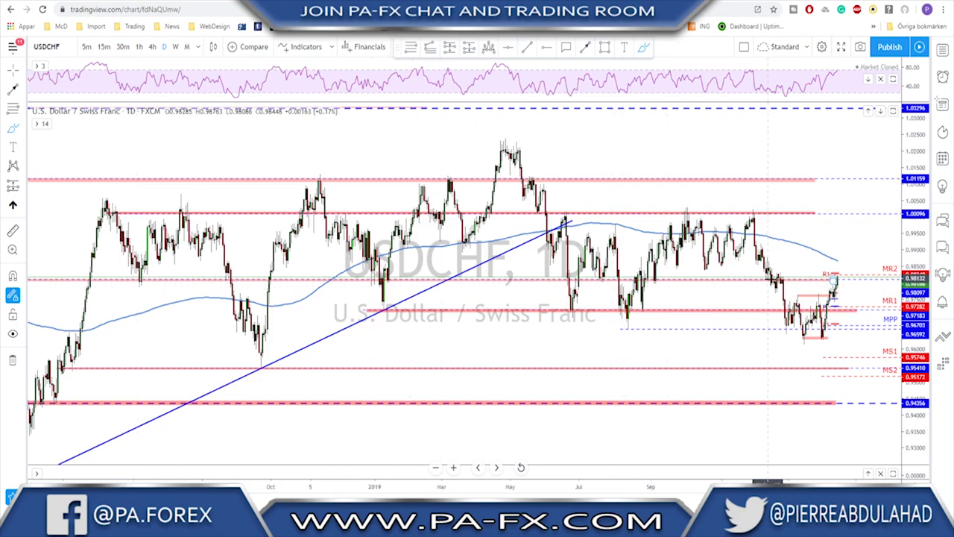
{"action": "scroll", "coordinate": [768, 287], "scroll_direction": "up", "scroll_amount": 3}
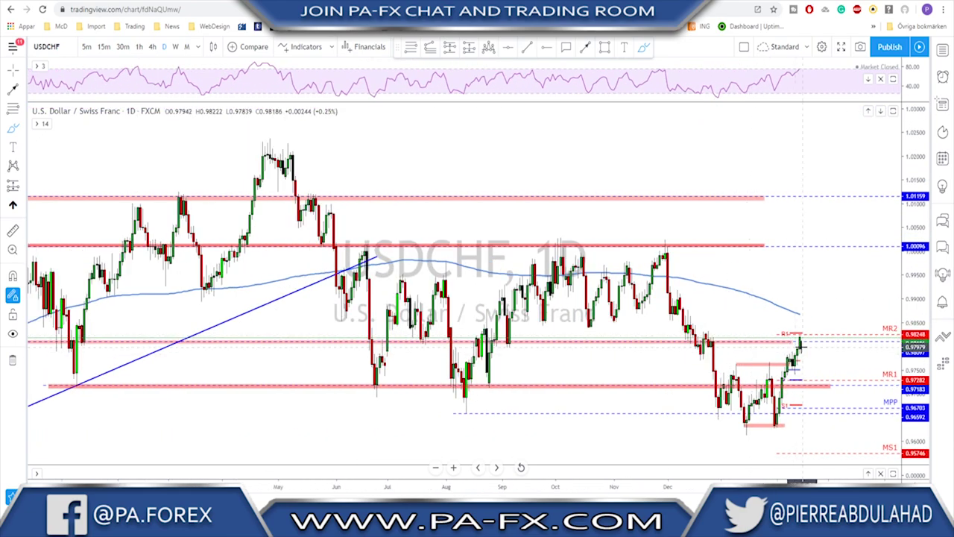
{"action": "scroll", "coordinate": [803, 348], "scroll_direction": "up", "scroll_amount": 1}
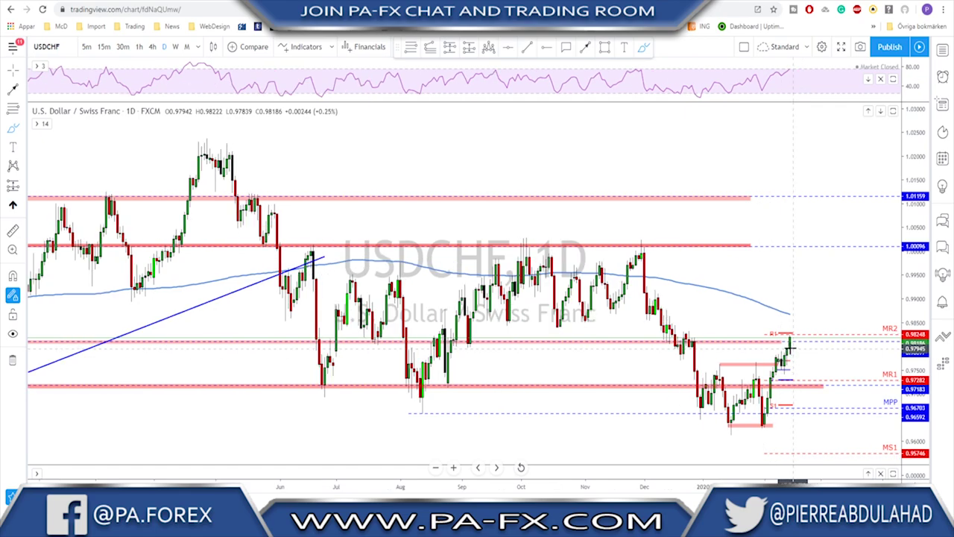
{"action": "left_click_drag", "start_coordinate": [789, 338], "coordinate": [797, 333]}
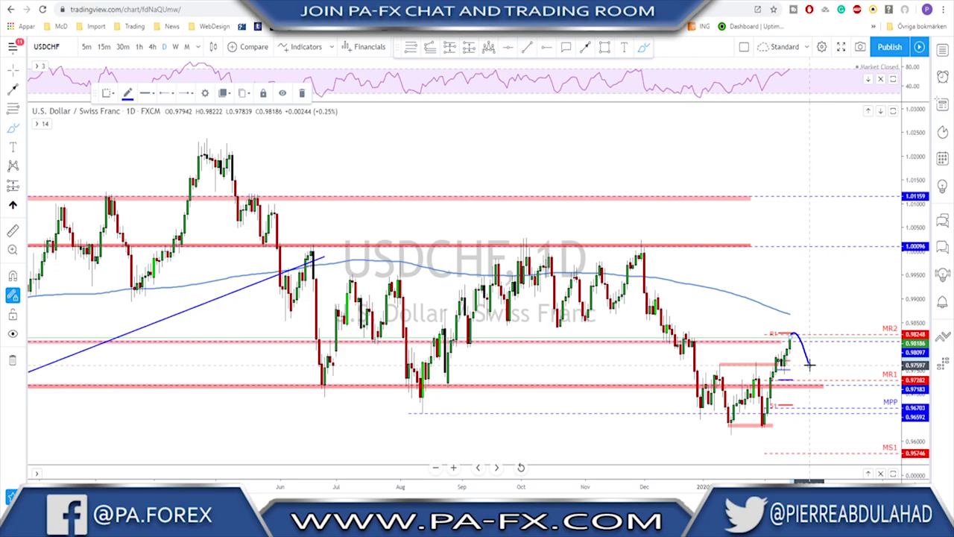
- Undo the projected fall, brush the USDCHF upswings from the early-2020 lows with a continuation above MR2, and undo that stroke
{"action": "key", "text": "ctrl+z"}
{"action": "mouse_move", "coordinate": [730, 437]}
{"action": "left_mouse_down"}
{"action": "mouse_move", "coordinate": [756, 378]}
{"action": "mouse_move", "coordinate": [768, 418]}
{"action": "mouse_move", "coordinate": [788, 340]}
{"action": "mouse_move", "coordinate": [801, 366]}
{"action": "mouse_move", "coordinate": [814, 322]}
{"action": "left_mouse_up"}
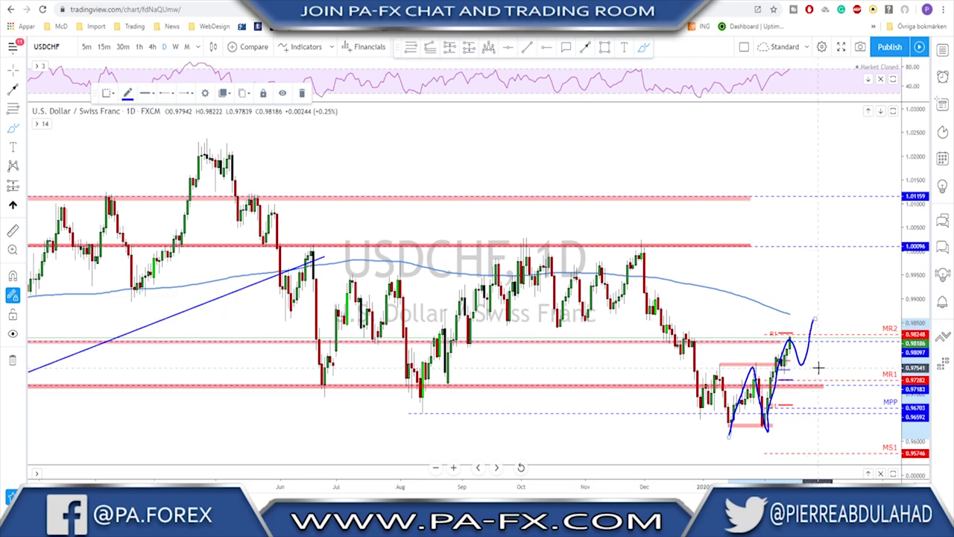
{"action": "key", "text": "ctrl+z"}
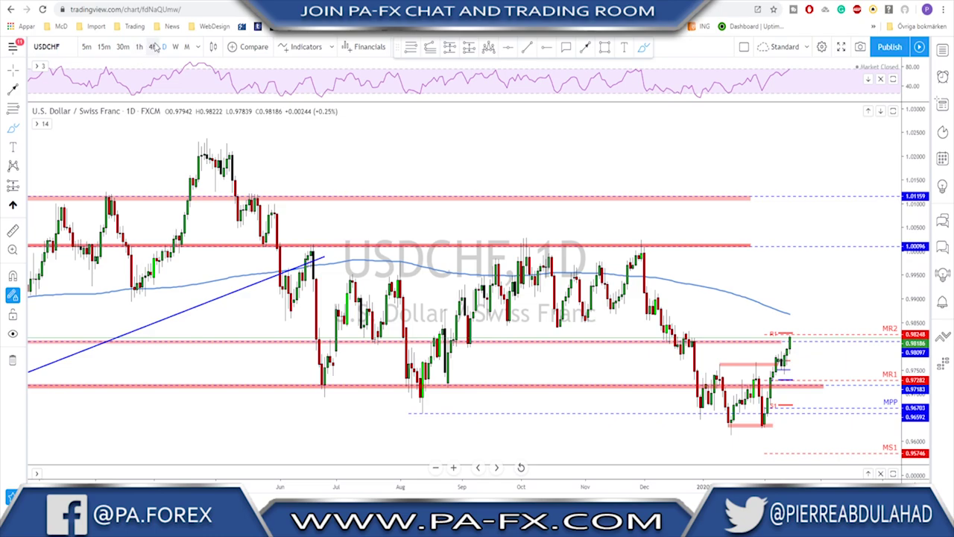
- Switch USDCHF to the 4-hour timeframe, brush the rise from the early-February low with a pullback and rally to about 0.984, and delete it
{"action": "left_click", "coordinate": [155, 47]}
{"action": "mouse_move", "coordinate": [798, 262]}
{"action": "left_mouse_down"}
{"action": "mouse_move", "coordinate": [804, 281]}
{"action": "mouse_move", "coordinate": [833, 215]}
{"action": "left_mouse_up"}
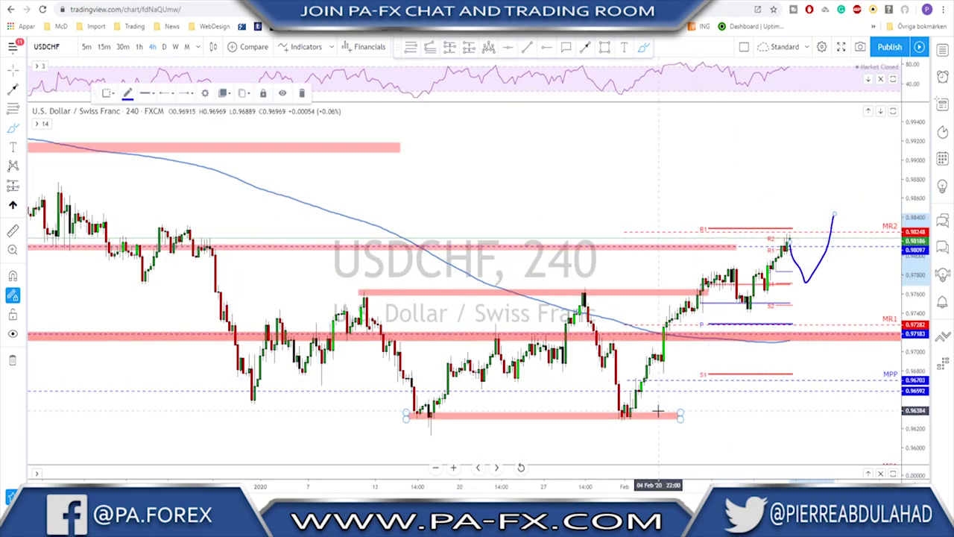
{"action": "mouse_move", "coordinate": [634, 417]}
{"action": "left_mouse_down"}
{"action": "mouse_move", "coordinate": [735, 258]}
{"action": "mouse_move", "coordinate": [756, 298]}
{"action": "mouse_move", "coordinate": [792, 226]}
{"action": "mouse_move", "coordinate": [801, 258]}
{"action": "mouse_move", "coordinate": [825, 222]}
{"action": "left_mouse_up"}
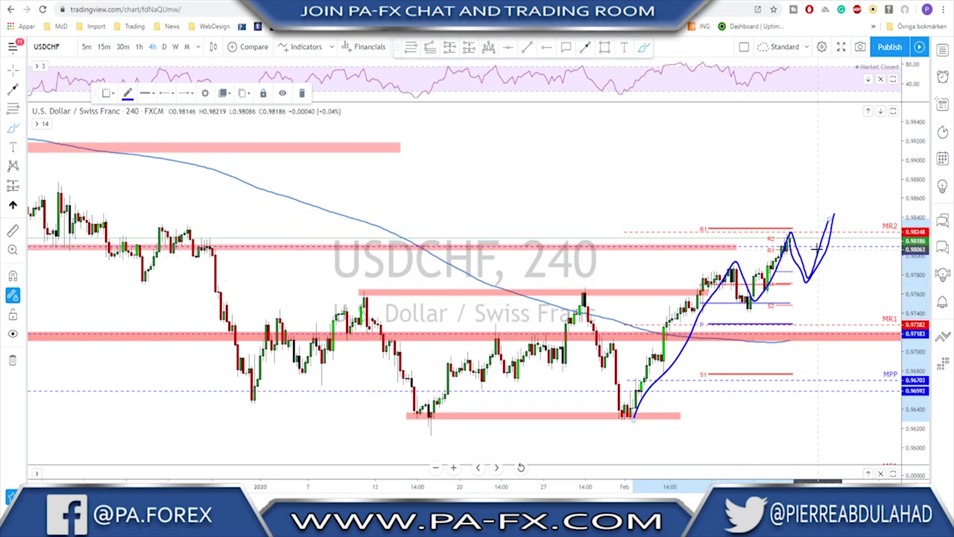
{"action": "key", "text": "Delete"}
- Switch to USDCAD on the daily timeframe and circle the late-November to early-December highs at the resistance zone
{"action": "key", "text": "space"}
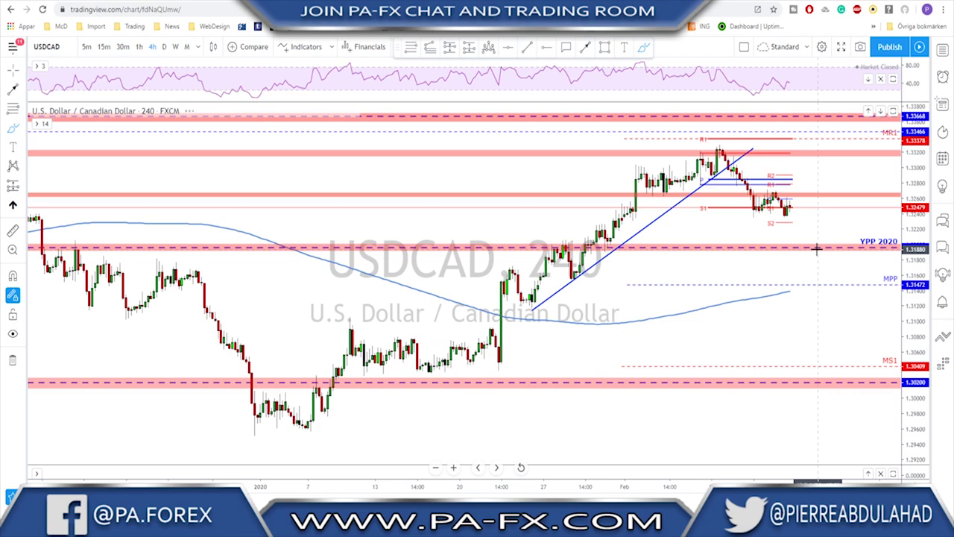
{"action": "left_click", "coordinate": [163, 47]}
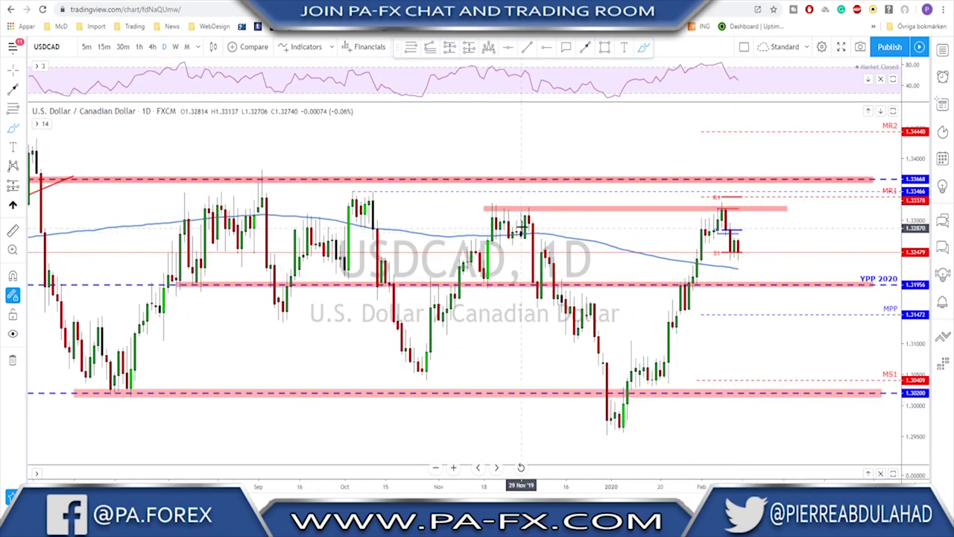
{"action": "mouse_move", "coordinate": [503, 199]}
{"action": "left_mouse_down"}
{"action": "mouse_move", "coordinate": [522, 218]}
{"action": "mouse_move", "coordinate": [501, 201]}
{"action": "left_mouse_up"}
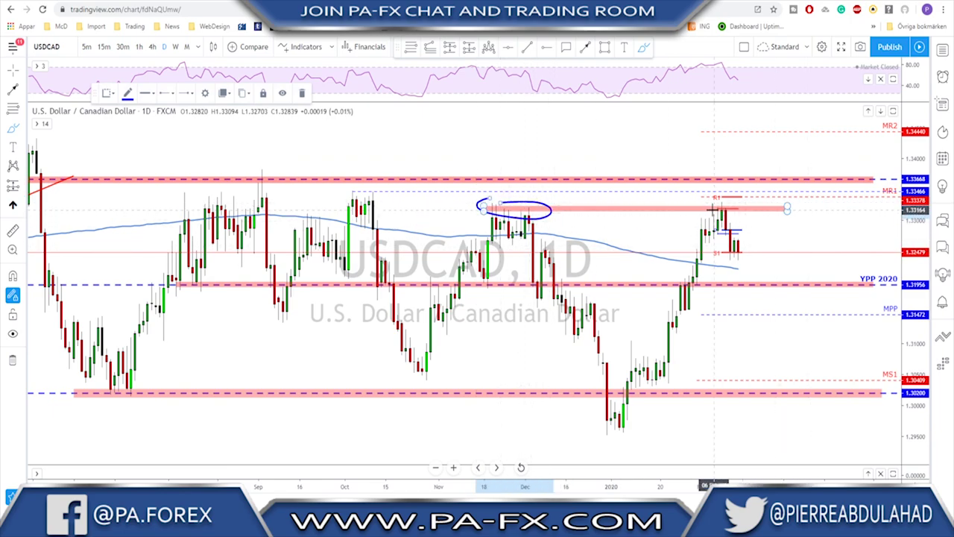
- Brush the early-February support and a projected USDCAD fall to YPP 2020, brush the advance from the early-January low, and undo all strokes
{"action": "mouse_move", "coordinate": [701, 240]}
{"action": "left_mouse_down"}
{"action": "mouse_move", "coordinate": [789, 240]}
{"action": "mouse_move", "coordinate": [695, 240]}
{"action": "mouse_move", "coordinate": [734, 258]}
{"action": "mouse_move", "coordinate": [743, 237]}
{"action": "mouse_move", "coordinate": [762, 285]}
{"action": "mouse_move", "coordinate": [754, 291]}
{"action": "mouse_move", "coordinate": [787, 265]}
{"action": "mouse_move", "coordinate": [788, 237]}
{"action": "left_mouse_up"}
{"action": "key", "text": "ctrl+z"}
{"action": "key", "text": "ctrl+z"}
{"action": "key", "text": "ctrl+z"}
{"action": "key", "text": "ctrl+z"}
{"action": "key", "text": "ctrl+z"}
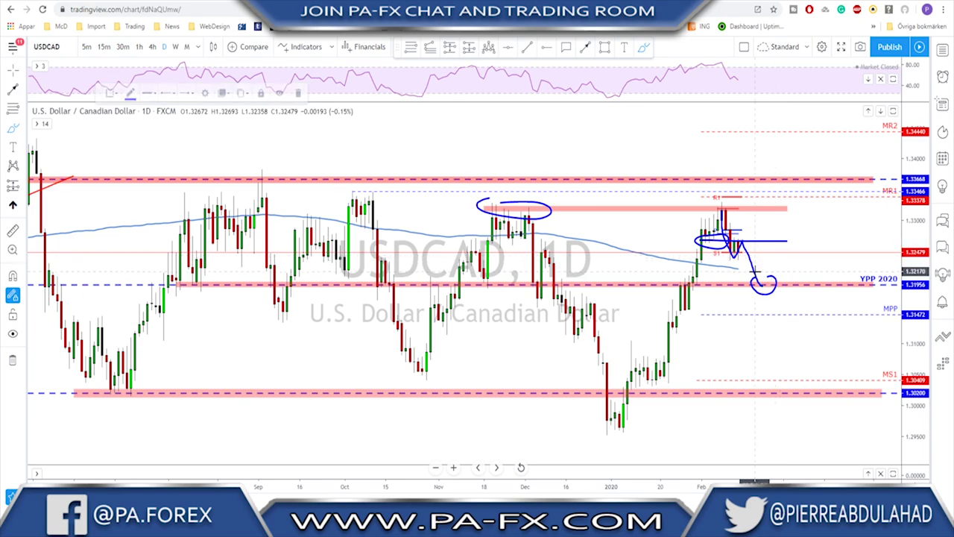
{"action": "key", "text": "ctrl+z"}
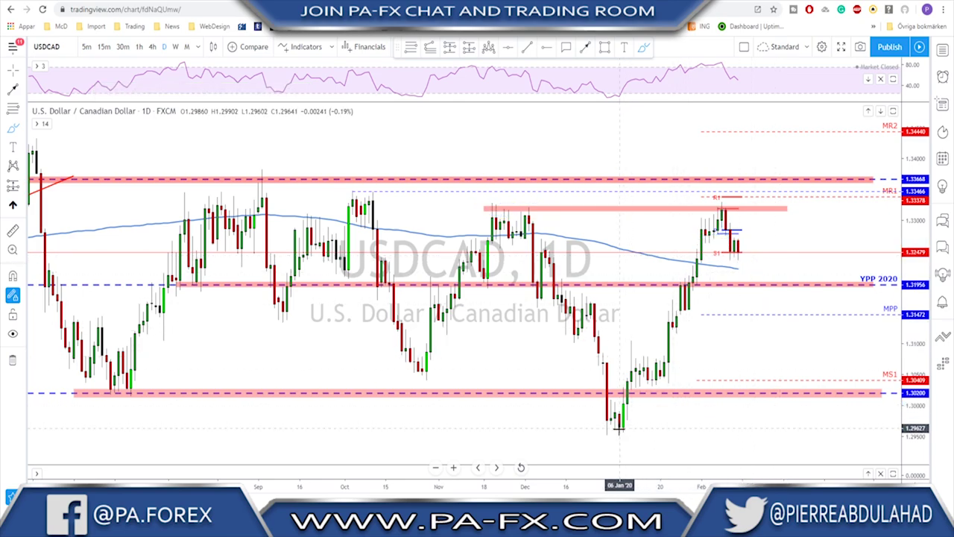
{"action": "mouse_move", "coordinate": [618, 433]}
{"action": "left_mouse_down"}
{"action": "mouse_move", "coordinate": [668, 360]}
{"action": "mouse_move", "coordinate": [725, 207]}
{"action": "mouse_move", "coordinate": [735, 255]}
{"action": "mouse_move", "coordinate": [748, 253]}
{"action": "mouse_move", "coordinate": [763, 292]}
{"action": "mouse_move", "coordinate": [786, 230]}
{"action": "left_mouse_up"}
{"action": "key", "text": "ctrl+z"}
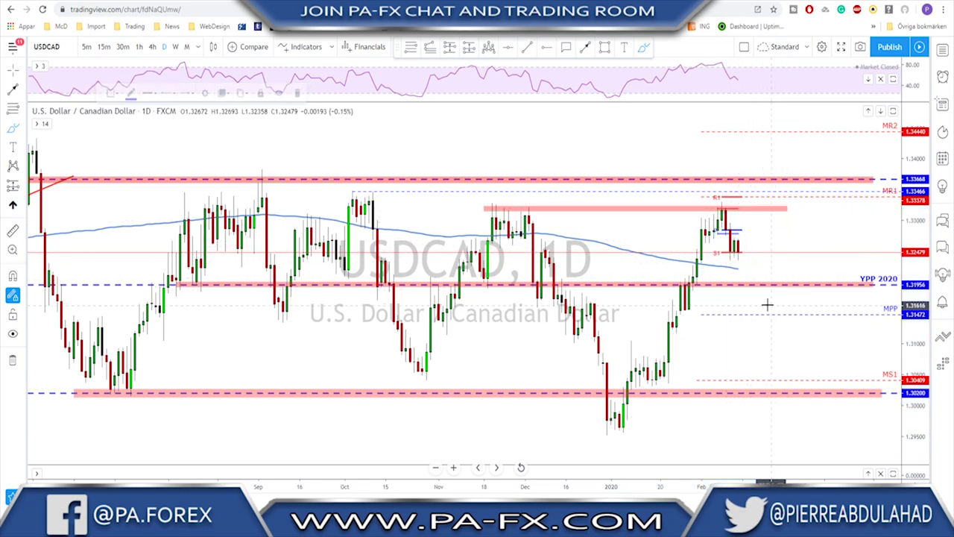
- Switch USDCAD to the 4-hour timeframe, brush the decline from the February high with a projected fall to YPP 2020, and delete it
{"action": "left_click", "coordinate": [153, 46]}
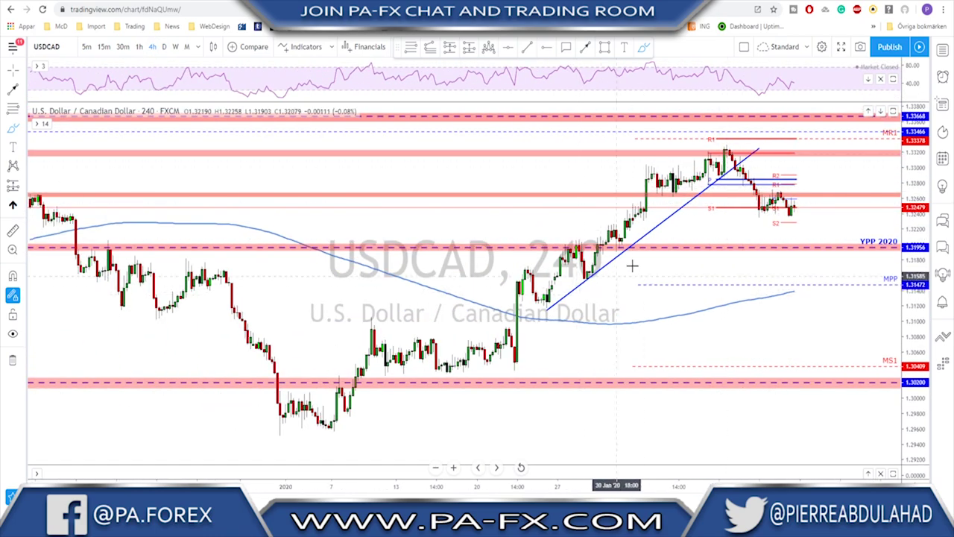
{"action": "mouse_move", "coordinate": [727, 152]}
{"action": "left_mouse_down"}
{"action": "mouse_move", "coordinate": [762, 220]}
{"action": "mouse_move", "coordinate": [781, 197]}
{"action": "mouse_move", "coordinate": [792, 217]}
{"action": "mouse_move", "coordinate": [800, 193]}
{"action": "mouse_move", "coordinate": [821, 252]}
{"action": "left_mouse_up"}
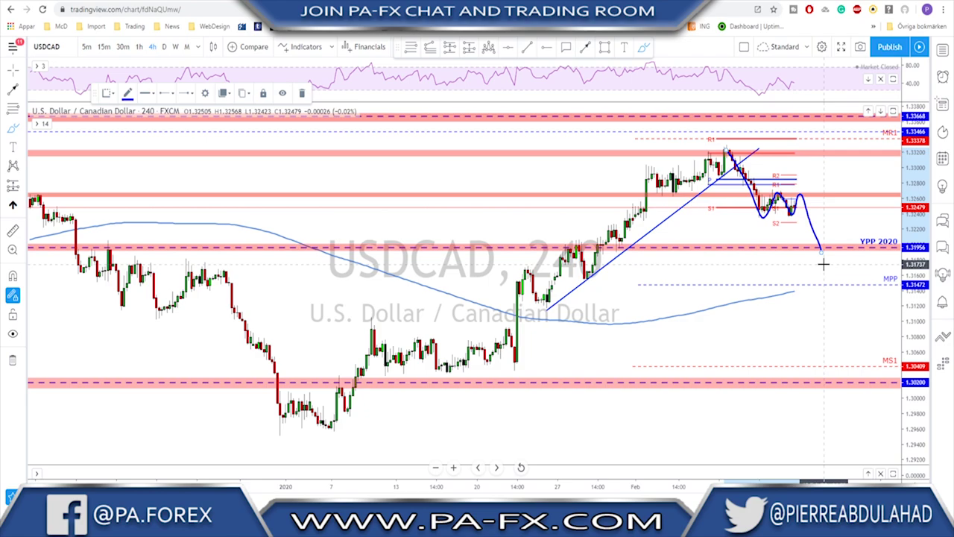
{"action": "key", "text": "Delete"}
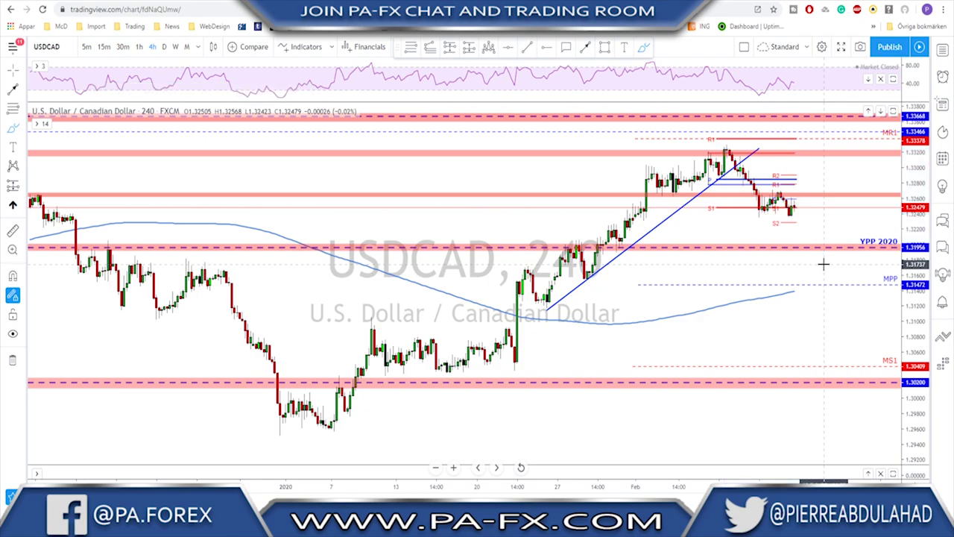
- Brush a retest and fall through a circled YPP 2020, mark the late-January low with a circle and horizontal line, and delete the drawings
{"action": "scroll", "coordinate": [823, 263], "scroll_direction": "down", "scroll_amount": 4}
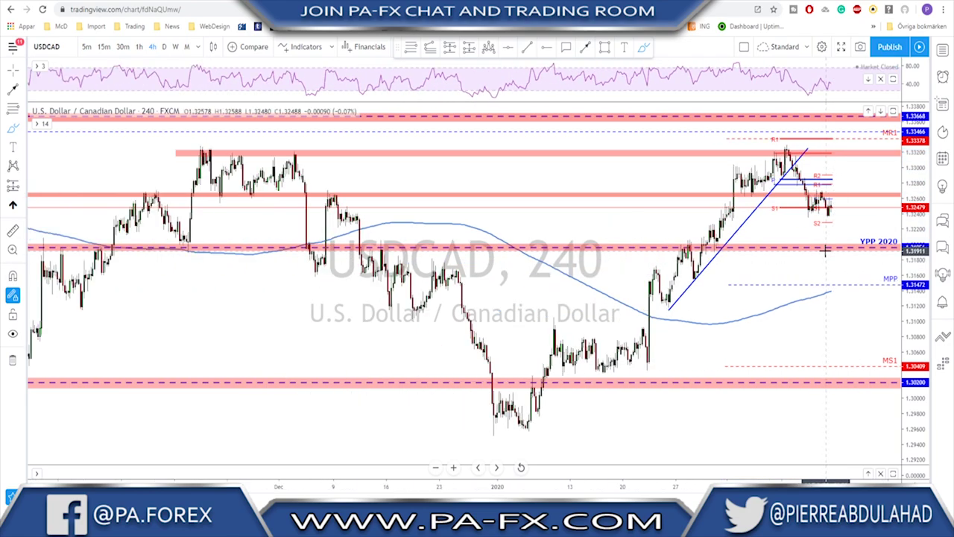
{"action": "mouse_move", "coordinate": [830, 214]}
{"action": "left_mouse_down"}
{"action": "mouse_move", "coordinate": [839, 193]}
{"action": "mouse_move", "coordinate": [853, 243]}
{"action": "left_mouse_up"}
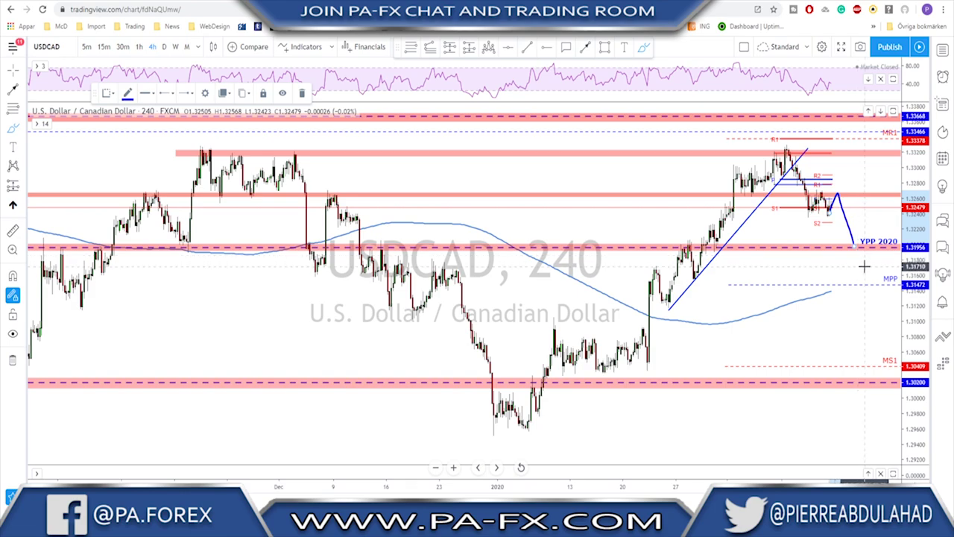
{"action": "mouse_move", "coordinate": [861, 247]}
{"action": "left_mouse_down"}
{"action": "mouse_move", "coordinate": [867, 240]}
{"action": "mouse_move", "coordinate": [841, 251]}
{"action": "mouse_move", "coordinate": [879, 298]}
{"action": "left_mouse_up"}
{"action": "mouse_move", "coordinate": [669, 307]}
{"action": "left_mouse_down"}
{"action": "mouse_move", "coordinate": [647, 311]}
{"action": "mouse_move", "coordinate": [746, 305]}
{"action": "left_mouse_up"}
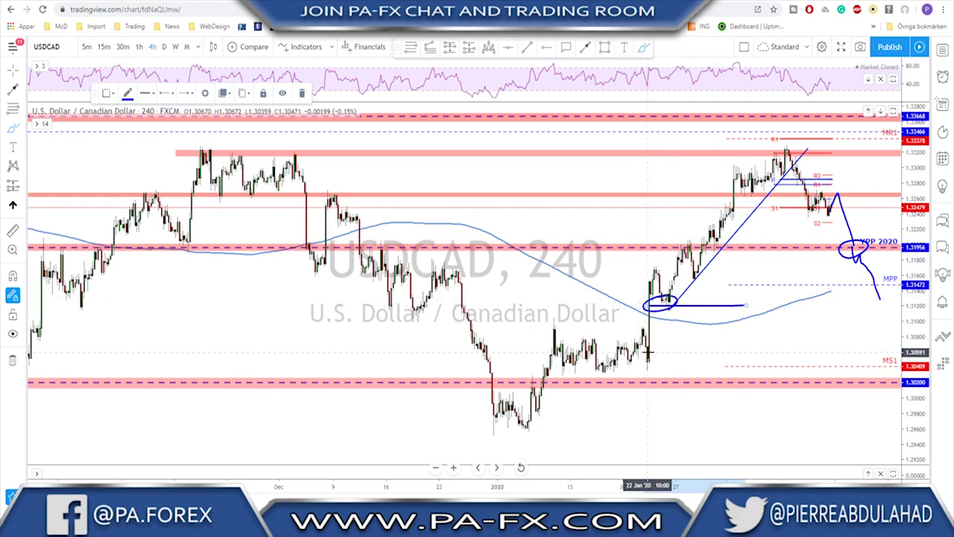
{"action": "key", "text": "Delete"}
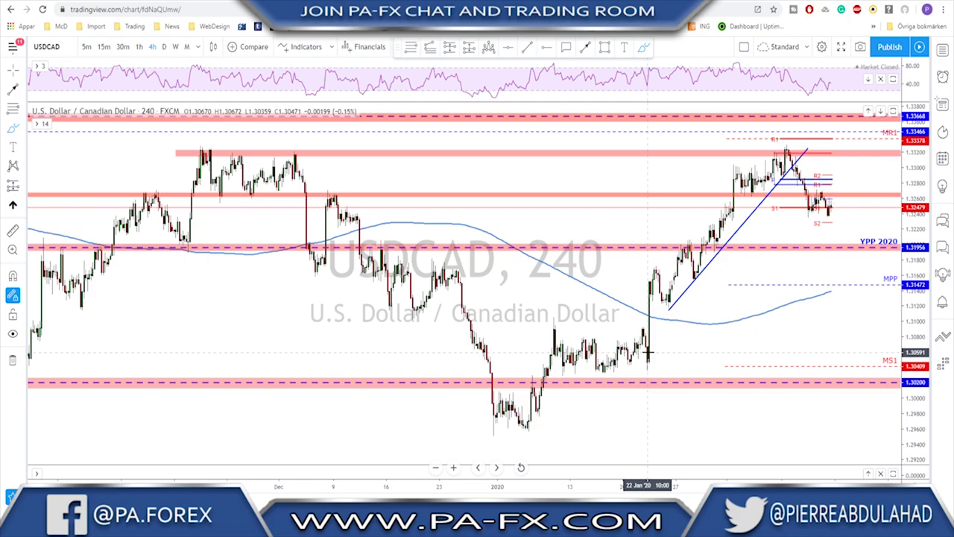
- Switch to AUDUSD on the daily timeframe, brush the February swings above the support zone, and undo the stroke
{"action": "key", "text": "Down"}
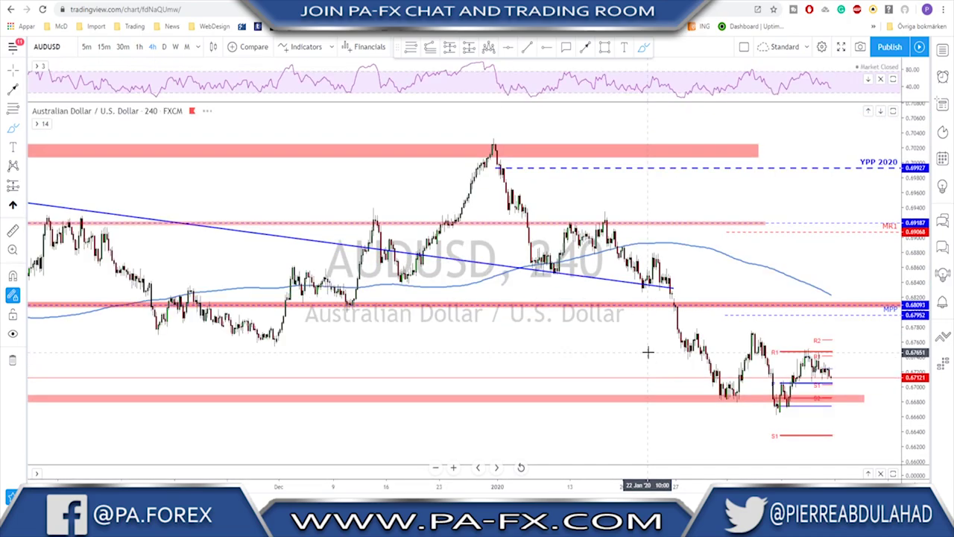
{"action": "left_click", "coordinate": [165, 47]}
{"action": "scroll", "coordinate": [654, 383], "scroll_direction": "up", "scroll_amount": 5}
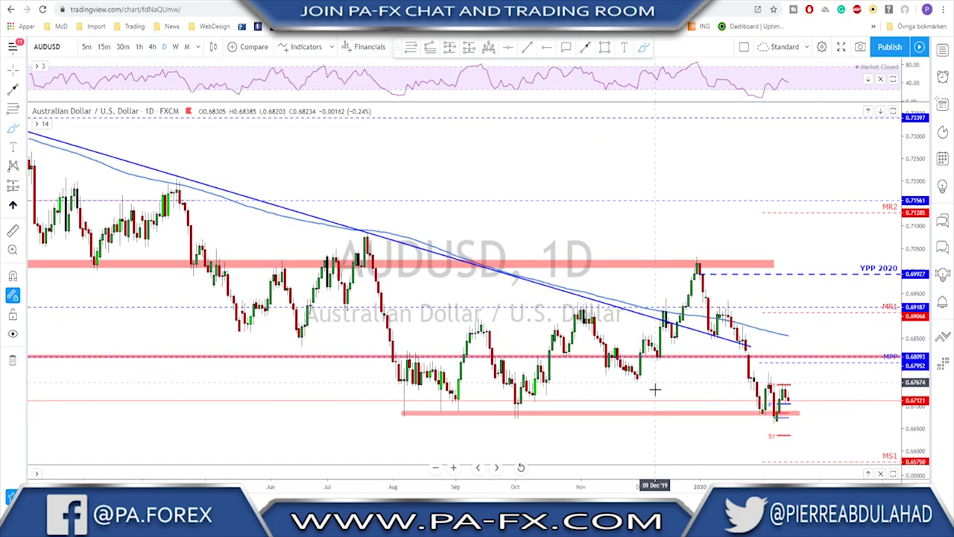
{"action": "left_click", "coordinate": [748, 411]}
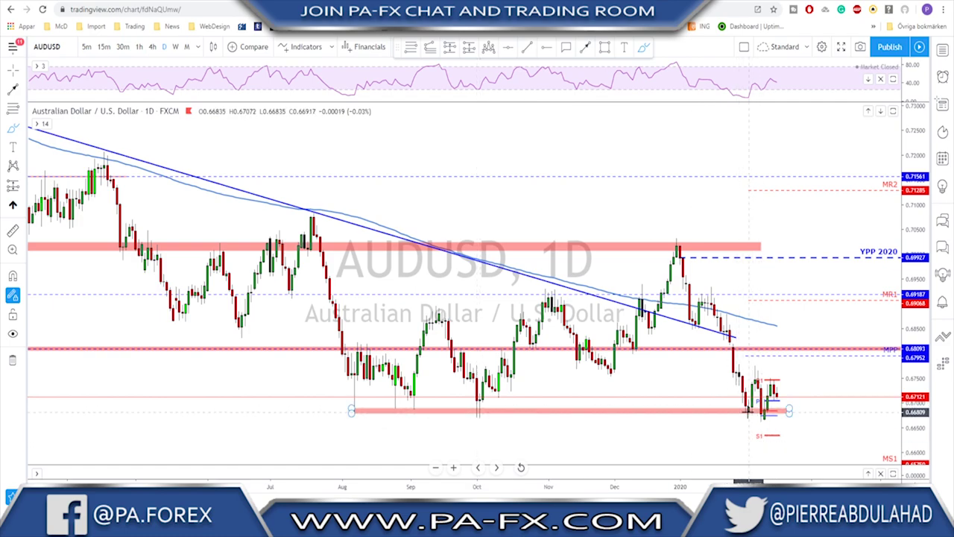
{"action": "mouse_move", "coordinate": [748, 415]}
{"action": "left_mouse_down"}
{"action": "mouse_move", "coordinate": [755, 381]}
{"action": "mouse_move", "coordinate": [762, 408]}
{"action": "mouse_move", "coordinate": [770, 384]}
{"action": "mouse_move", "coordinate": [777, 430]}
{"action": "left_mouse_up"}
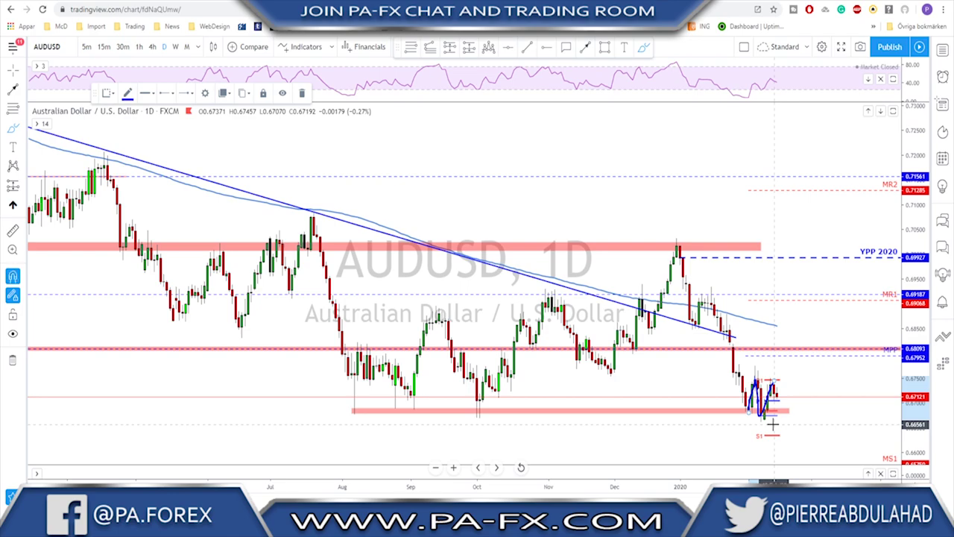
{"action": "key", "text": "ctrl+z"}
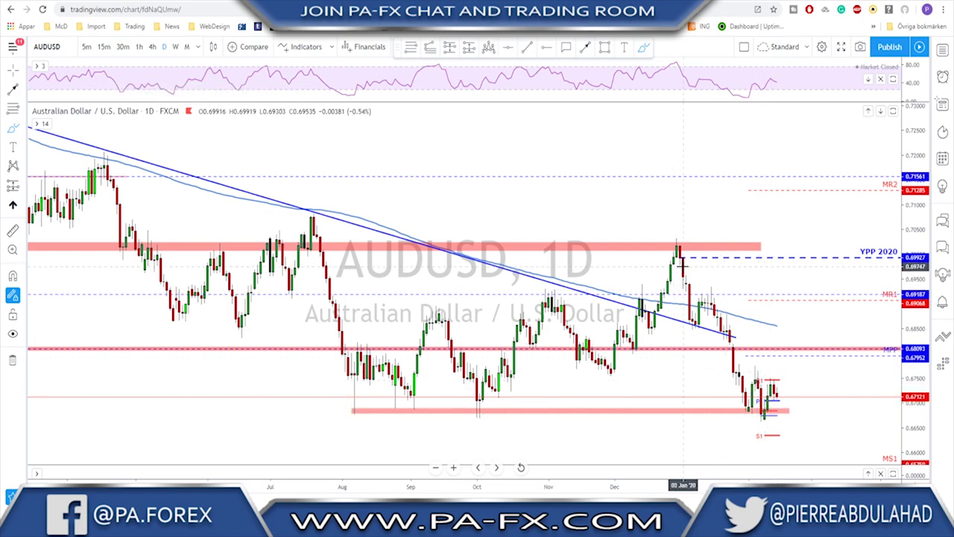
- Brush the AUDUSD decline from the high near YPP 2020 through its lower highs, projecting a break below support to about S1
{"action": "mouse_move", "coordinate": [677, 252]}
{"action": "left_mouse_down"}
{"action": "mouse_move", "coordinate": [695, 322]}
{"action": "mouse_move", "coordinate": [710, 290]}
{"action": "mouse_move", "coordinate": [749, 406]}
{"action": "mouse_move", "coordinate": [759, 374]}
{"action": "left_mouse_up"}
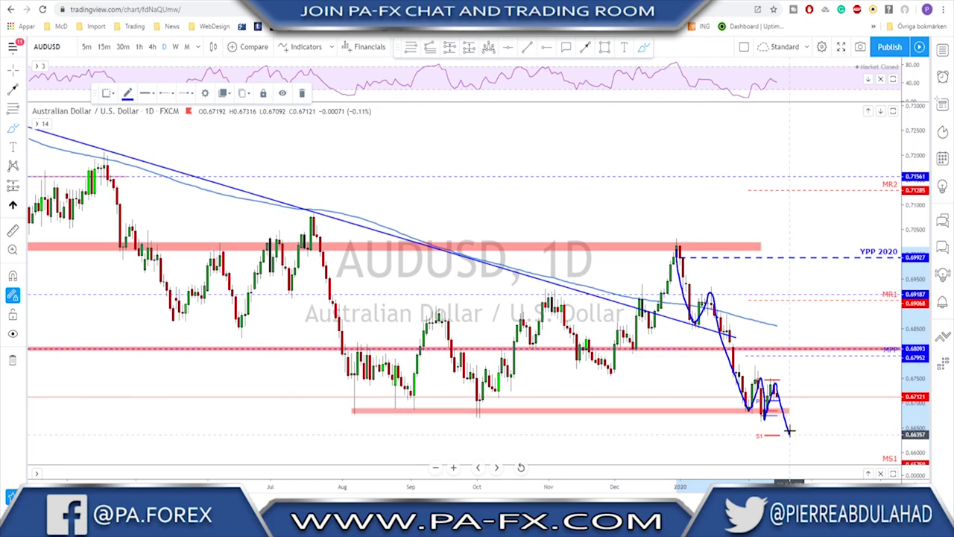
{"action": "left_click_drag", "start_coordinate": [798, 429], "coordinate": [805, 440]}
- Switch AUDUSD to the weekly timeframe and circle the early-2009 lows
{"action": "scroll", "coordinate": [782, 439], "scroll_direction": "down", "scroll_amount": 8}
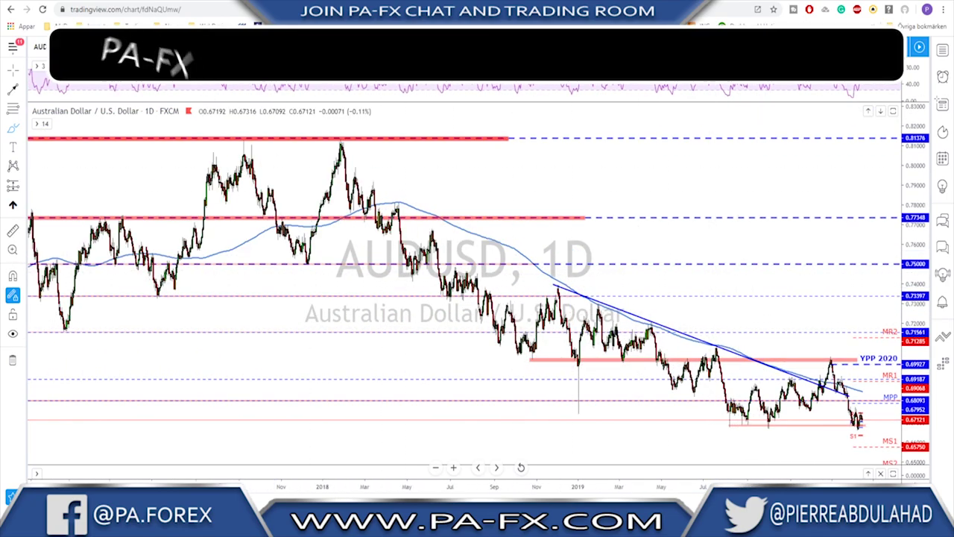
{"action": "type", "text": "1w"}
{"action": "key", "text": "Return"}
{"action": "scroll", "coordinate": [749, 290], "scroll_direction": "up", "scroll_amount": 4}
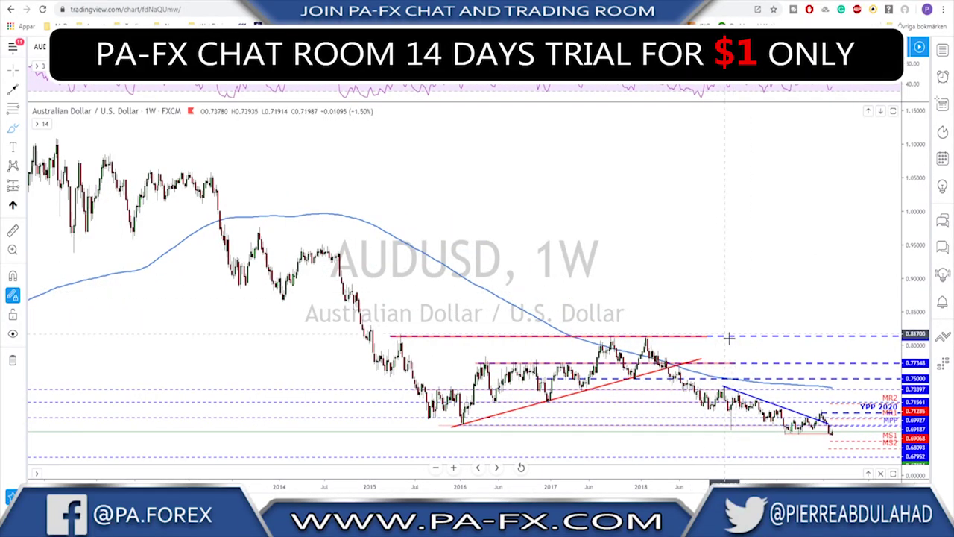
{"action": "scroll", "coordinate": [731, 335], "scroll_direction": "down", "scroll_amount": 3}
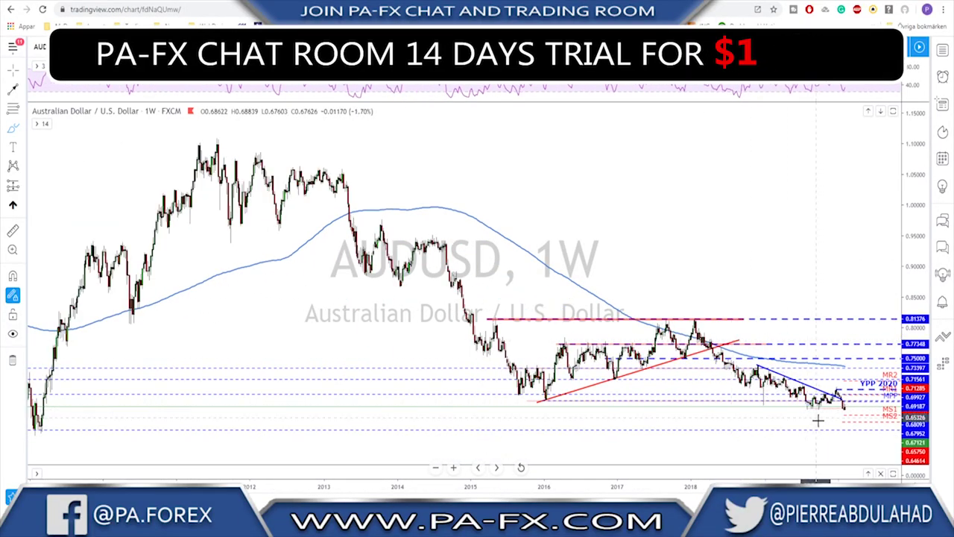
{"action": "scroll", "coordinate": [816, 419], "scroll_direction": "up", "scroll_amount": 6}
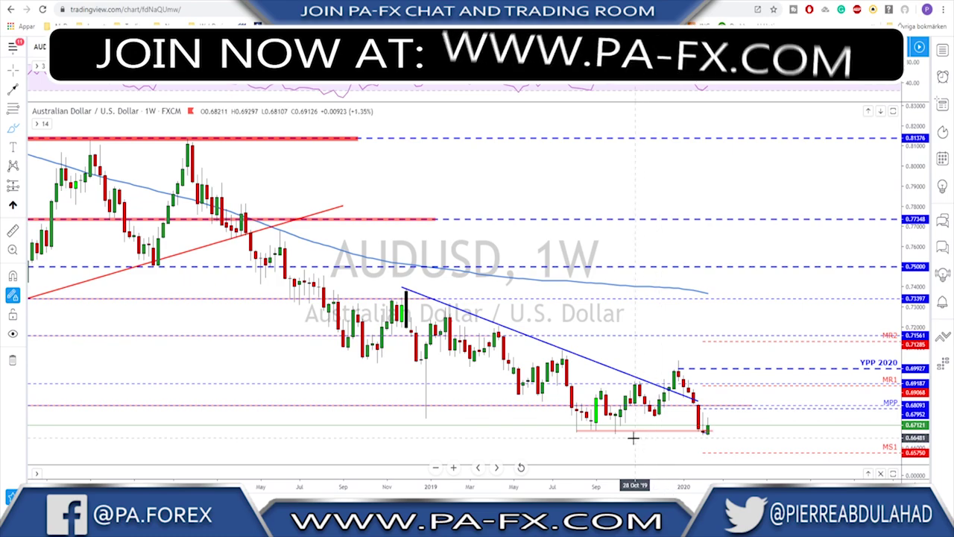
{"action": "scroll", "coordinate": [677, 435], "scroll_direction": "down", "scroll_amount": 2}
{"action": "scroll", "coordinate": [677, 435], "scroll_direction": "down", "scroll_amount": 6}
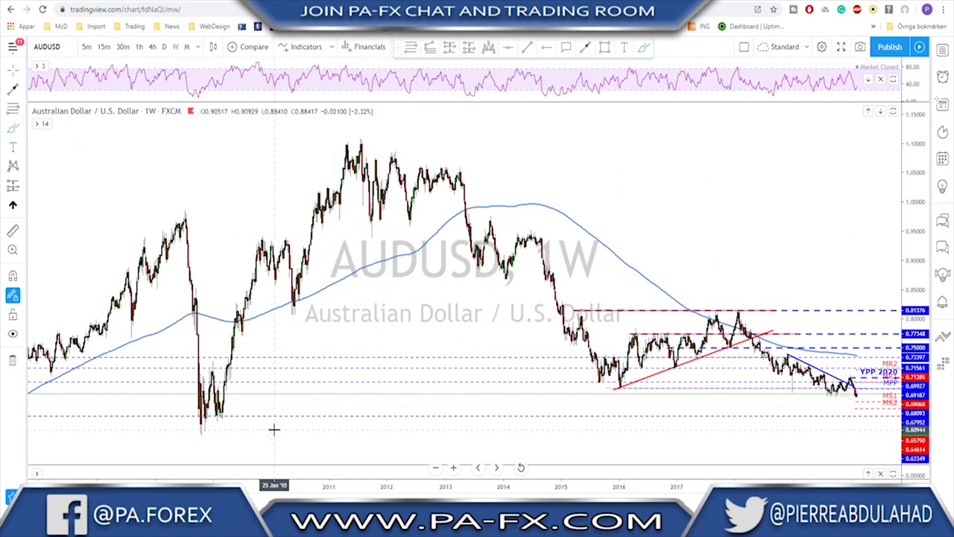
{"action": "mouse_move", "coordinate": [210, 410]}
{"action": "left_mouse_down"}
{"action": "mouse_move", "coordinate": [229, 415]}
{"action": "mouse_move", "coordinate": [207, 413]}
{"action": "left_mouse_up"}
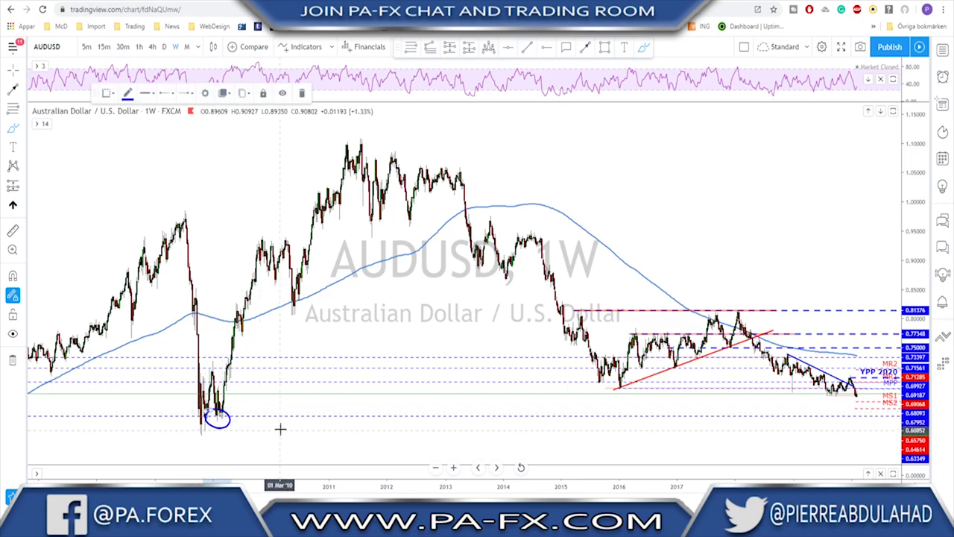
- Return AUDUSD to the daily timeframe and circle the 12 February high at R1 and the earlier February high
{"action": "scroll", "coordinate": [661, 410], "scroll_direction": "up", "scroll_amount": 5}
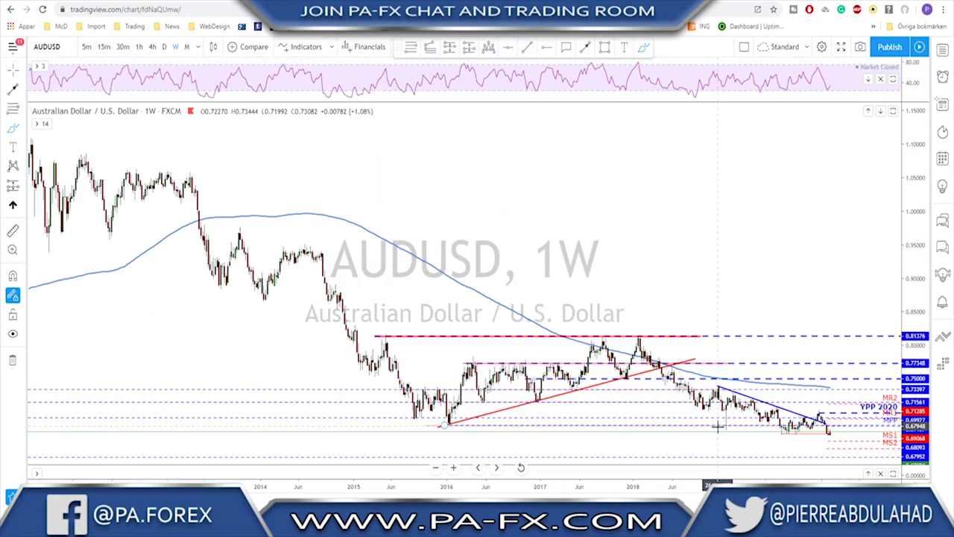
{"action": "scroll", "coordinate": [723, 447], "scroll_direction": "up", "scroll_amount": 5}
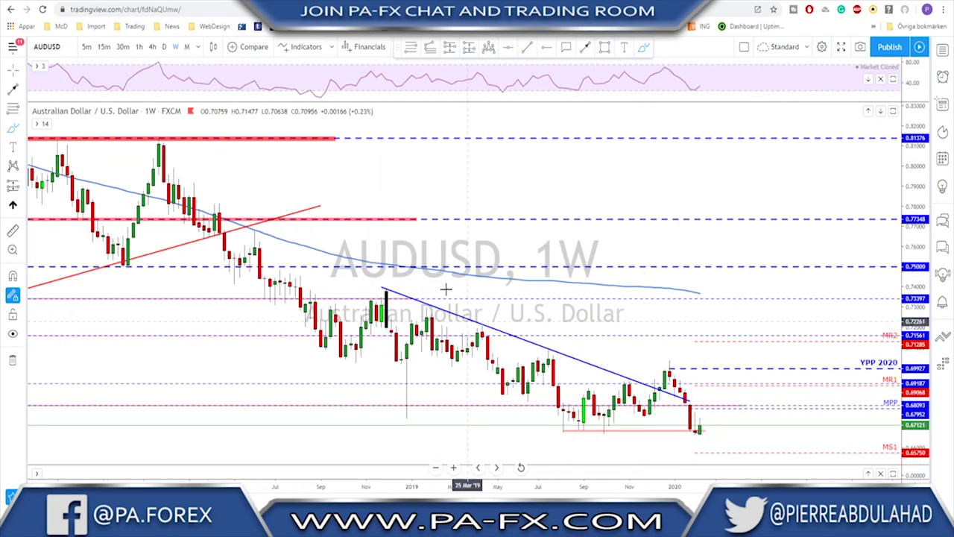
{"action": "left_click", "coordinate": [153, 47]}
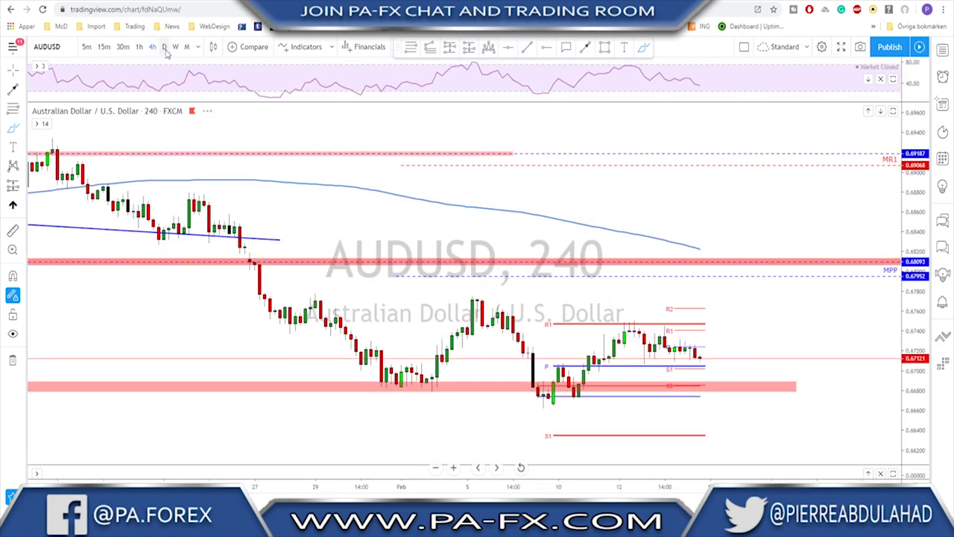
{"action": "left_click", "coordinate": [164, 47]}
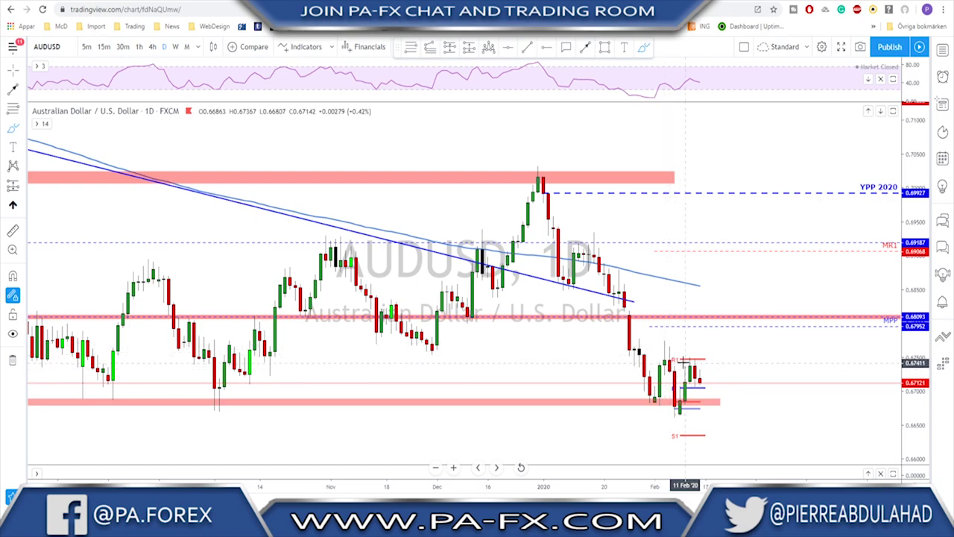
{"action": "left_click", "coordinate": [692, 360]}
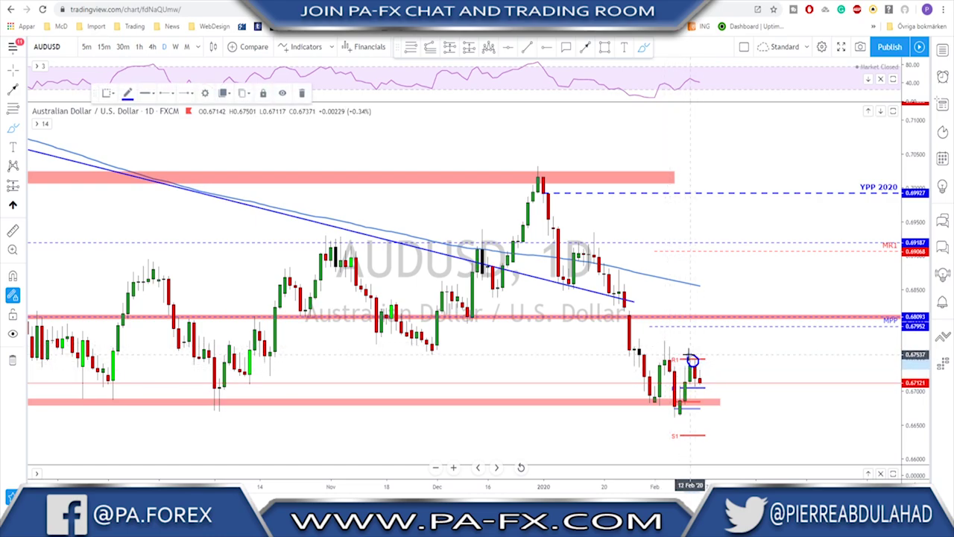
{"action": "left_click_drag", "start_coordinate": [668, 334], "coordinate": [669, 335]}
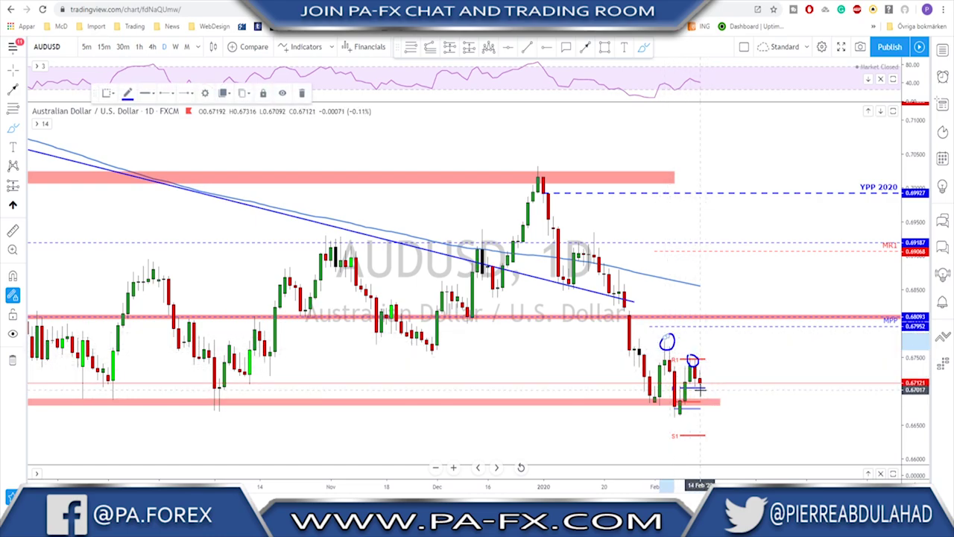
- Remove the circles from AUDUSD's February highs and switch the chart to the 4-hour timeframe
{"action": "key", "text": "ctrl+z"}
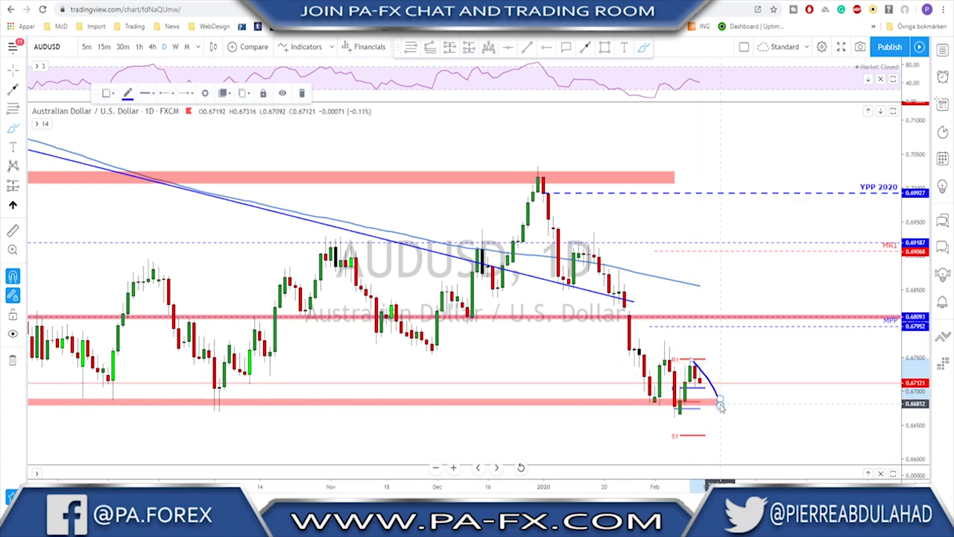
{"action": "left_click", "coordinate": [152, 47]}
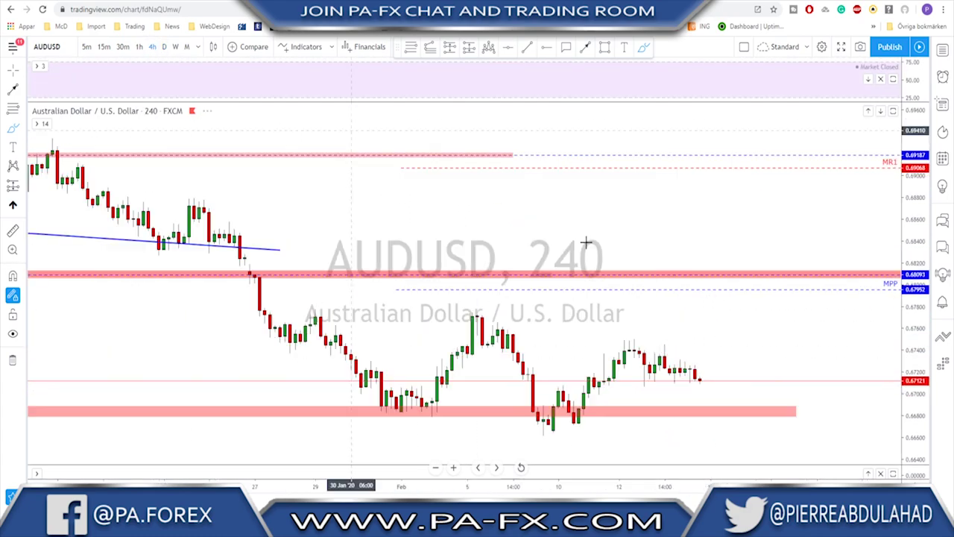
{"action": "scroll", "coordinate": [628, 371], "scroll_direction": "down", "scroll_amount": 3}
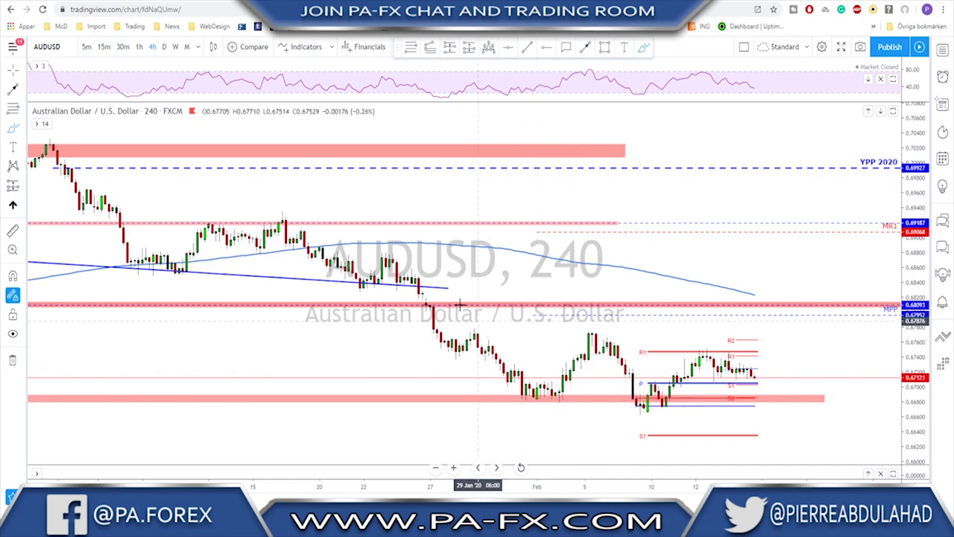
{"action": "scroll", "coordinate": [545, 316], "scroll_direction": "down", "scroll_amount": 2}
- Brush AUDUSD's decline from the YPP 2020 high to the lower support zone, add rebound and breakdown projections, and clear the strokes
{"action": "mouse_move", "coordinate": [400, 148]}
{"action": "left_mouse_down"}
{"action": "mouse_move", "coordinate": [438, 212]}
{"action": "mouse_move", "coordinate": [550, 218]}
{"action": "mouse_move", "coordinate": [697, 399]}
{"action": "mouse_move", "coordinate": [721, 338]}
{"action": "mouse_move", "coordinate": [753, 414]}
{"action": "mouse_move", "coordinate": [757, 386]}
{"action": "mouse_move", "coordinate": [766, 405]}
{"action": "mouse_move", "coordinate": [785, 350]}
{"action": "mouse_move", "coordinate": [821, 384]}
{"action": "left_mouse_up"}
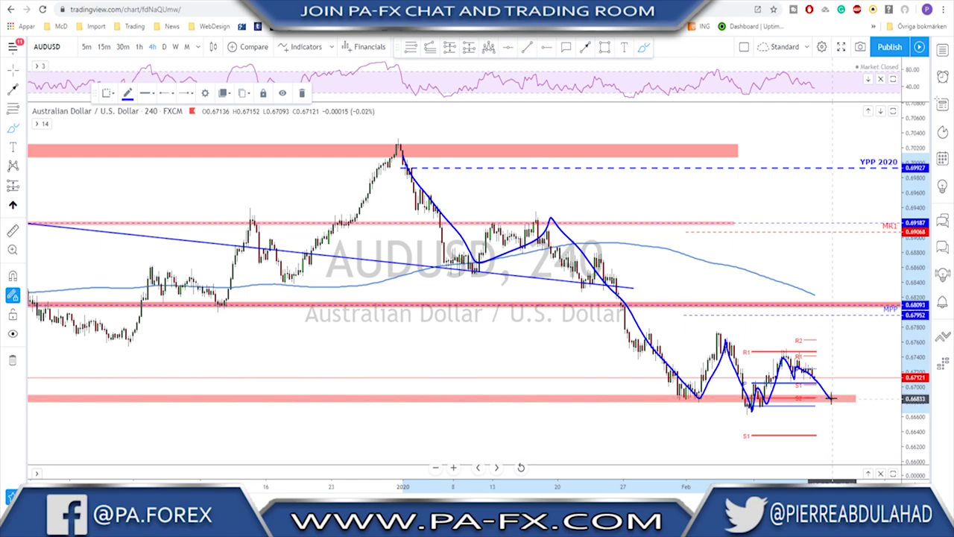
{"action": "left_click_drag", "start_coordinate": [833, 369], "coordinate": [836, 333]}
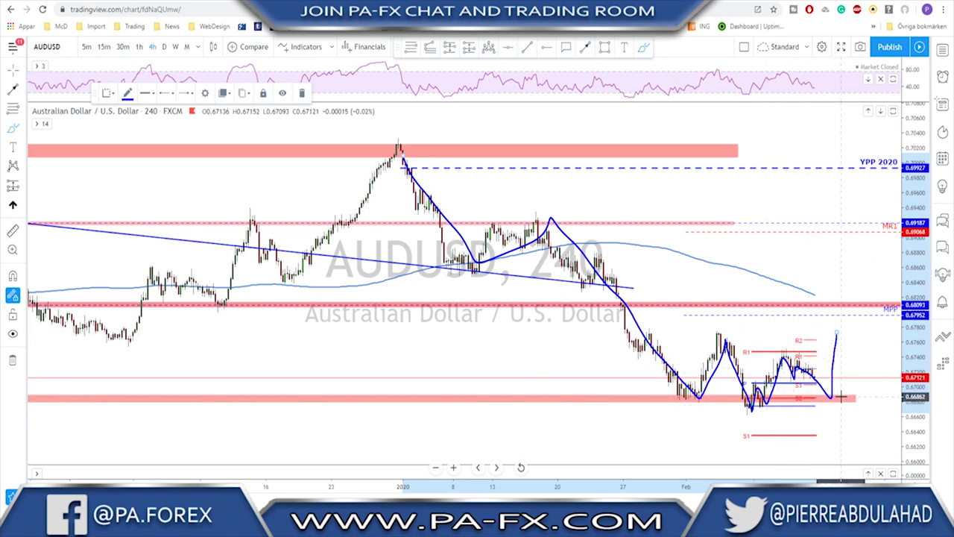
{"action": "mouse_move", "coordinate": [829, 406]}
{"action": "left_mouse_down"}
{"action": "mouse_move", "coordinate": [824, 390]}
{"action": "mouse_move", "coordinate": [801, 417]}
{"action": "mouse_move", "coordinate": [813, 403]}
{"action": "mouse_move", "coordinate": [833, 460]}
{"action": "left_mouse_up"}
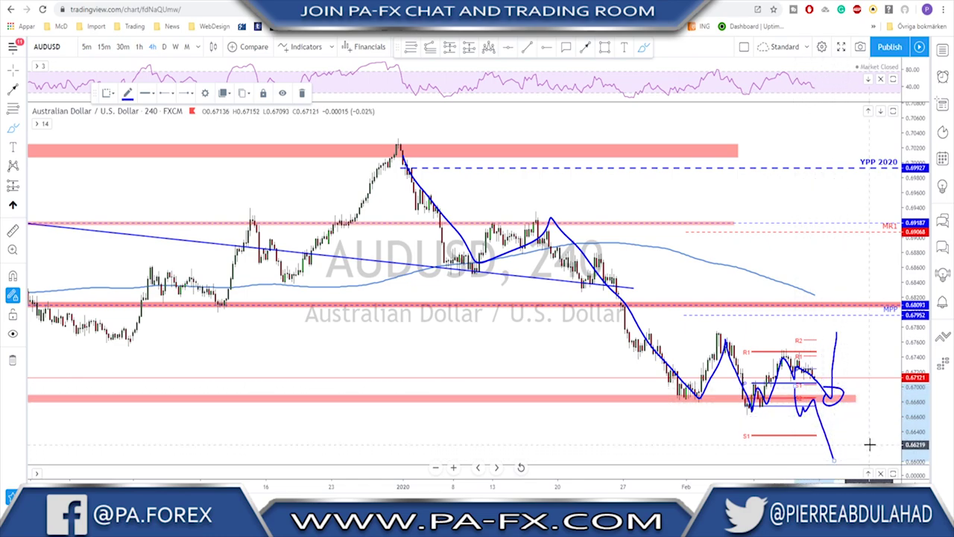
{"action": "key", "text": "Delete"}
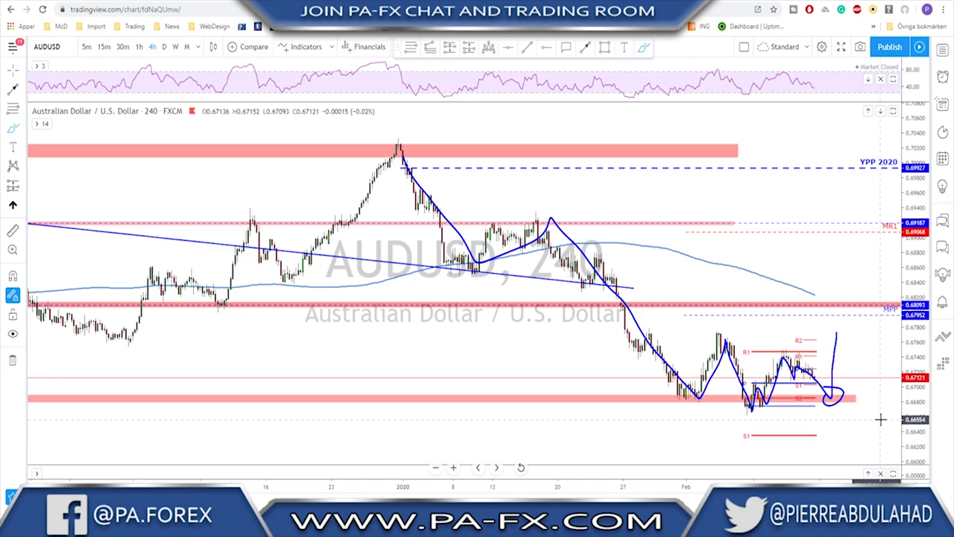
{"action": "key", "text": "ctrl+z"}
{"action": "key", "text": "ctrl+z"}
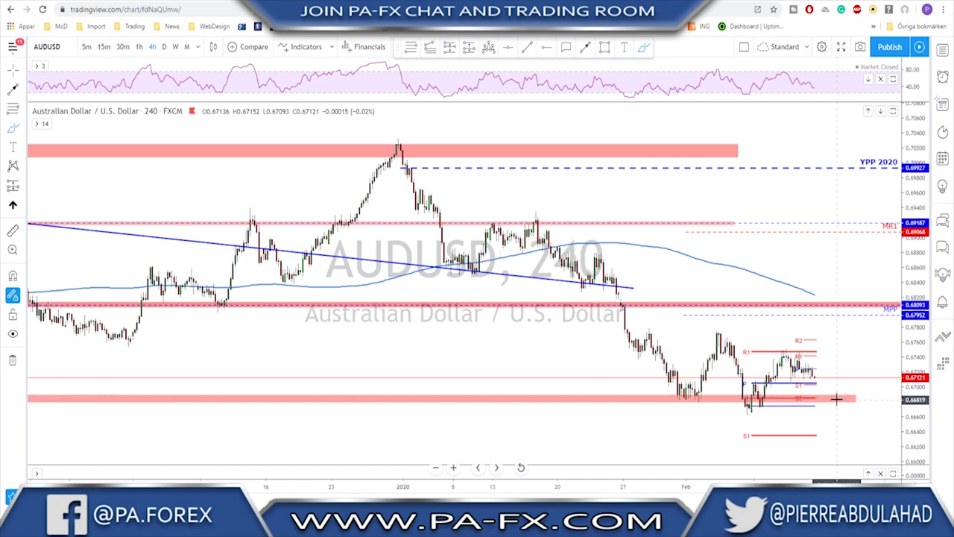
- Brush AUDUSD's February recovery with a pullback to the weekly pivot and a projected rise above R2, circling the pullback low
{"action": "scroll", "coordinate": [730, 424], "scroll_direction": "up", "scroll_amount": 2}
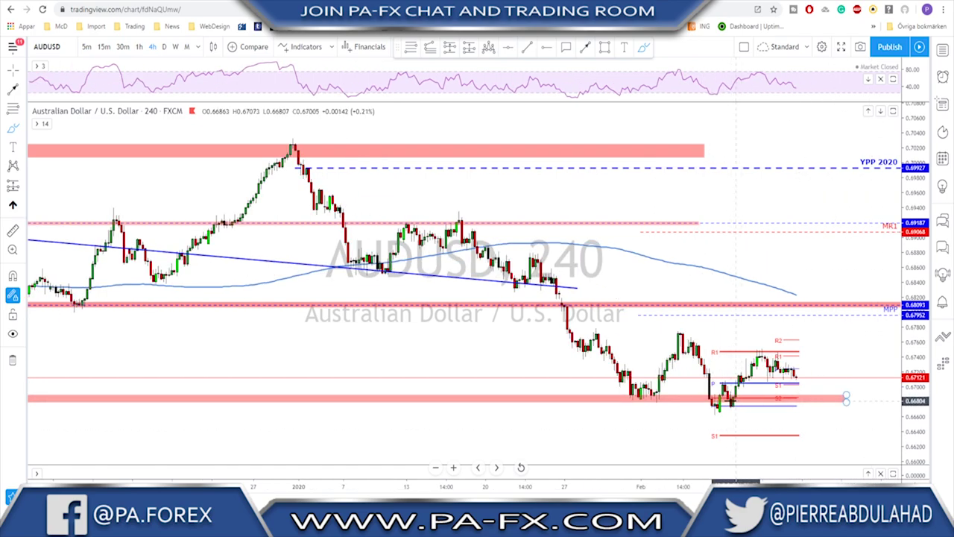
{"action": "mouse_move", "coordinate": [718, 412]}
{"action": "left_mouse_down"}
{"action": "mouse_move", "coordinate": [760, 350]}
{"action": "mouse_move", "coordinate": [792, 382]}
{"action": "mouse_move", "coordinate": [810, 331]}
{"action": "left_mouse_up"}
{"action": "mouse_move", "coordinate": [797, 377]}
{"action": "left_mouse_down"}
{"action": "mouse_move", "coordinate": [787, 384]}
{"action": "mouse_move", "coordinate": [801, 375]}
{"action": "left_mouse_up"}
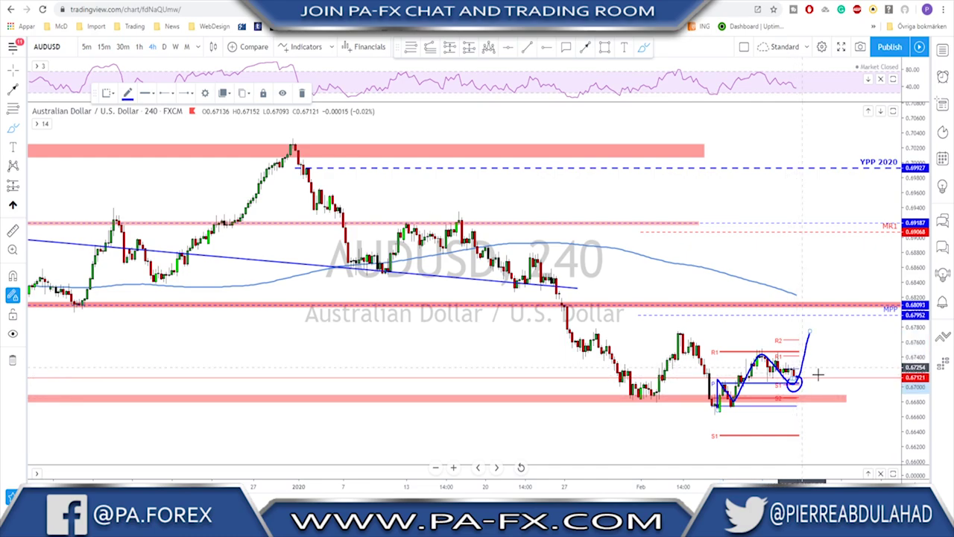
- Undo the AUDUSD recovery strokes and switch the chart to AUDNZD
{"action": "key", "text": "ctrl+z"}
{"action": "key", "text": "ctrl+z"}
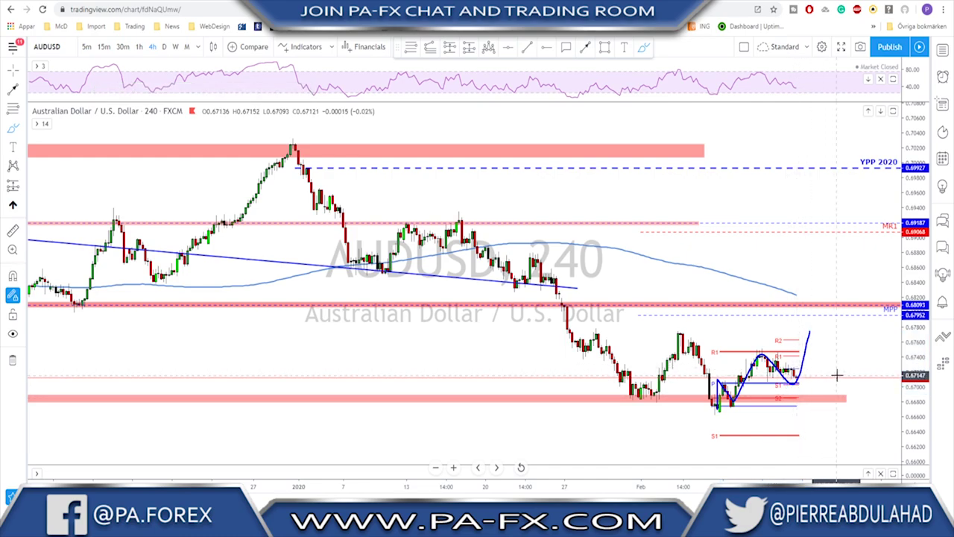
{"action": "key", "text": "Down"}
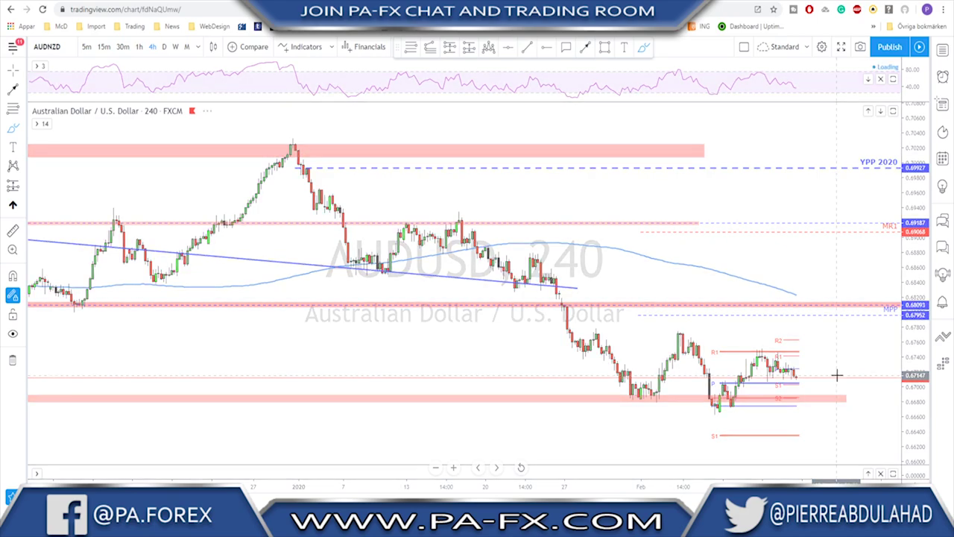